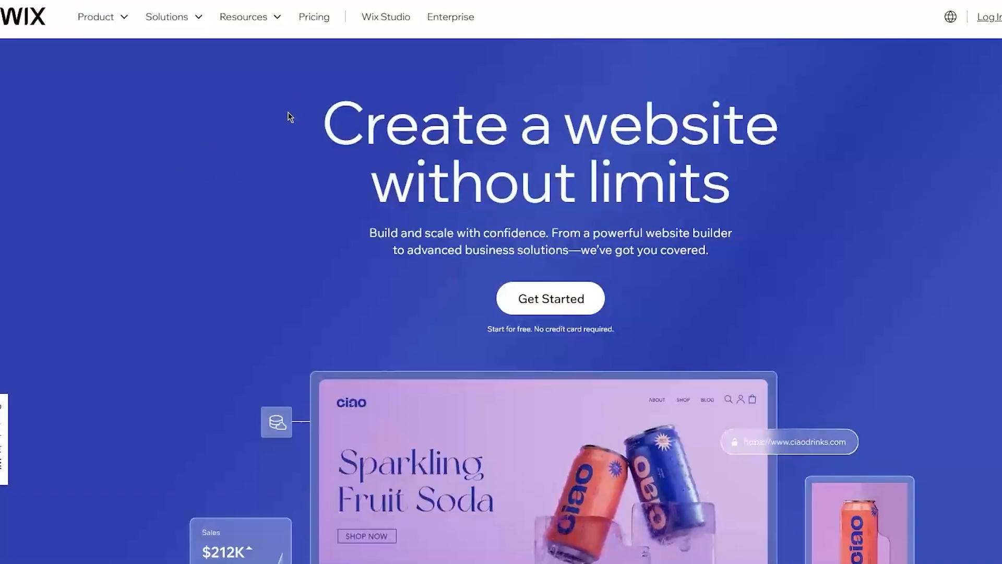
- Select and clear the homepage heading text, landing on the Sign Up page with email and password fields
{"action": "mouse_move", "coordinate": [290, 117]}
{"action": "left_mouse_down"}
{"action": "mouse_move", "coordinate": [790, 199]}
{"action": "mouse_move", "coordinate": [290, 121]}
{"action": "left_mouse_up"}
{"action": "left_click", "coordinate": [960, 182]}
{"action": "left_click", "coordinate": [248, 145]}
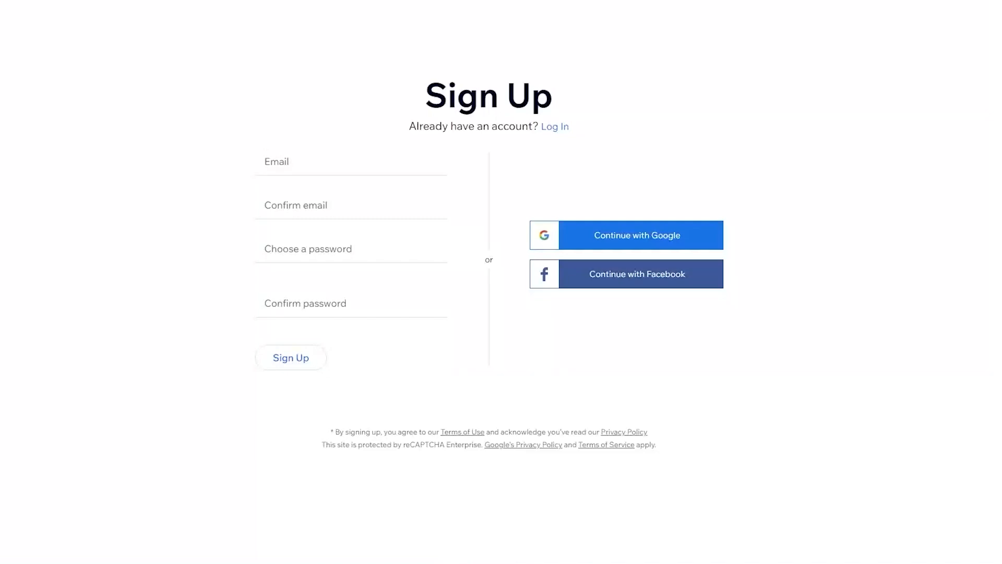
- Paste the email address into Email, type it into Confirm email, and delete the extra 0 so both match
{"action": "left_click", "coordinate": [274, 156]}
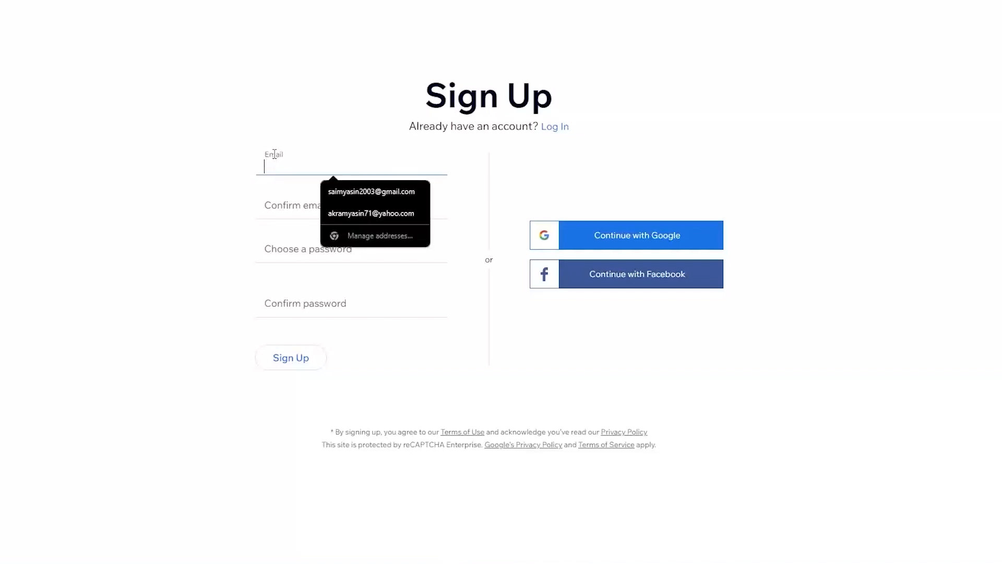
{"action": "right_click", "coordinate": [273, 153]}
{"action": "left_click", "coordinate": [307, 270]}
{"action": "left_click", "coordinate": [392, 199]}
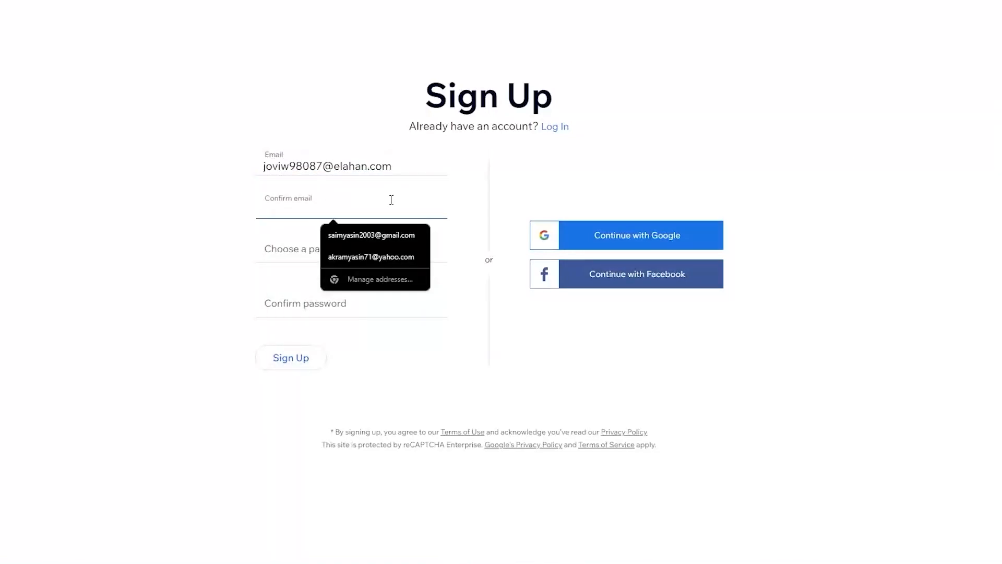
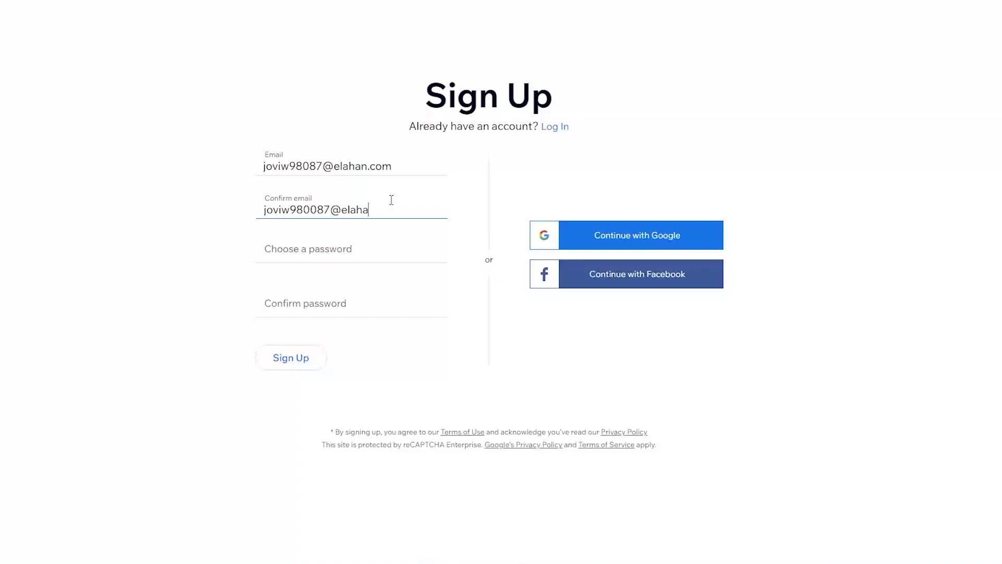
{"action": "left_click", "coordinate": [358, 246]}
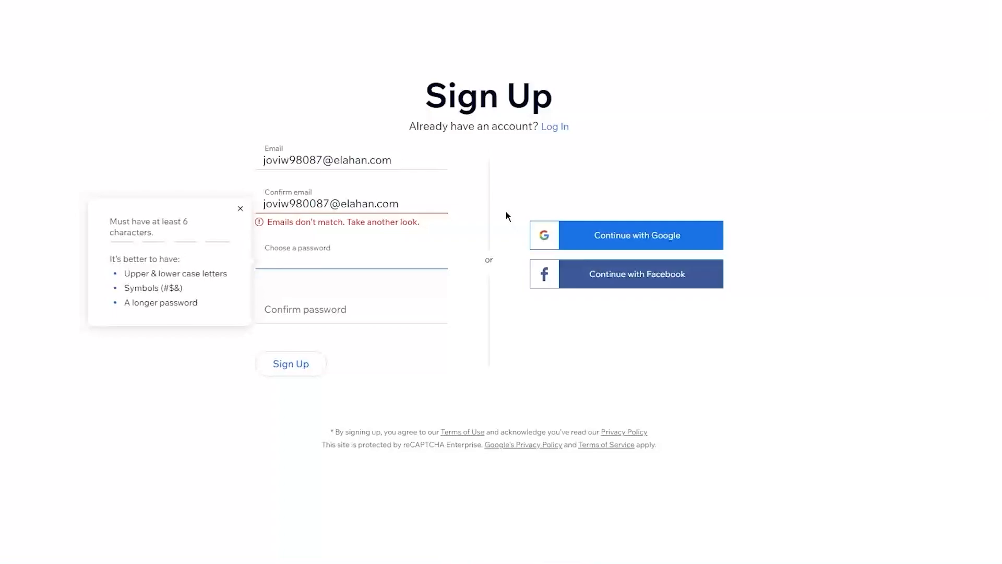
{"action": "triple_click", "coordinate": [376, 207]}
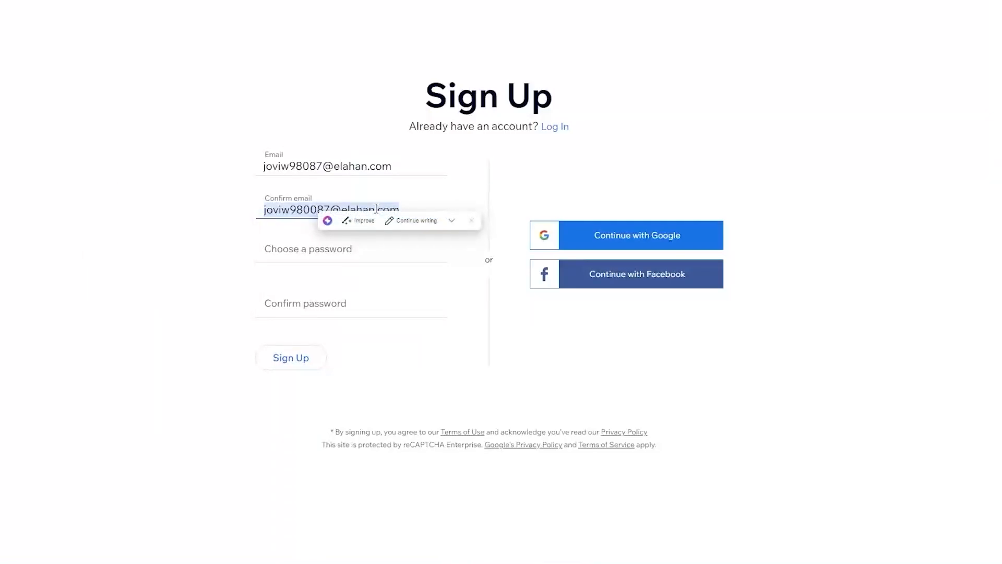
{"action": "left_click", "coordinate": [316, 209]}
{"action": "key", "text": "BackSpace"}
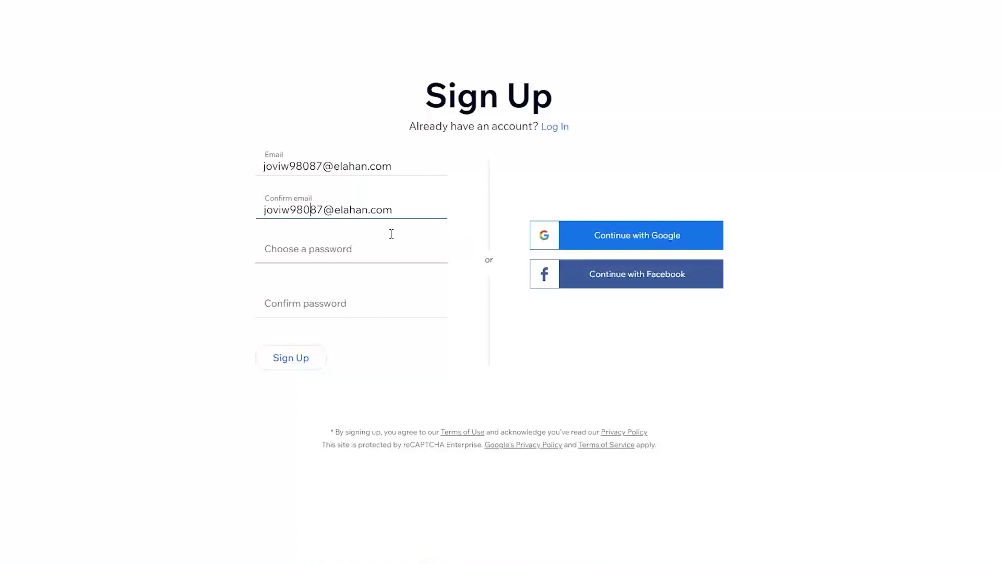
- Enter and confirm the account password, then submit the Sign Up form
{"action": "left_click", "coordinate": [342, 238]}
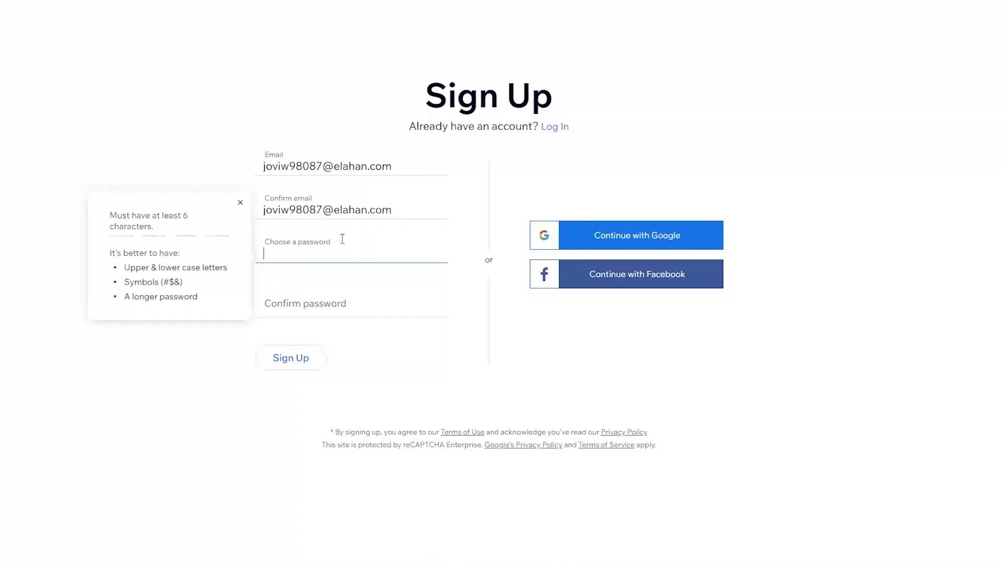
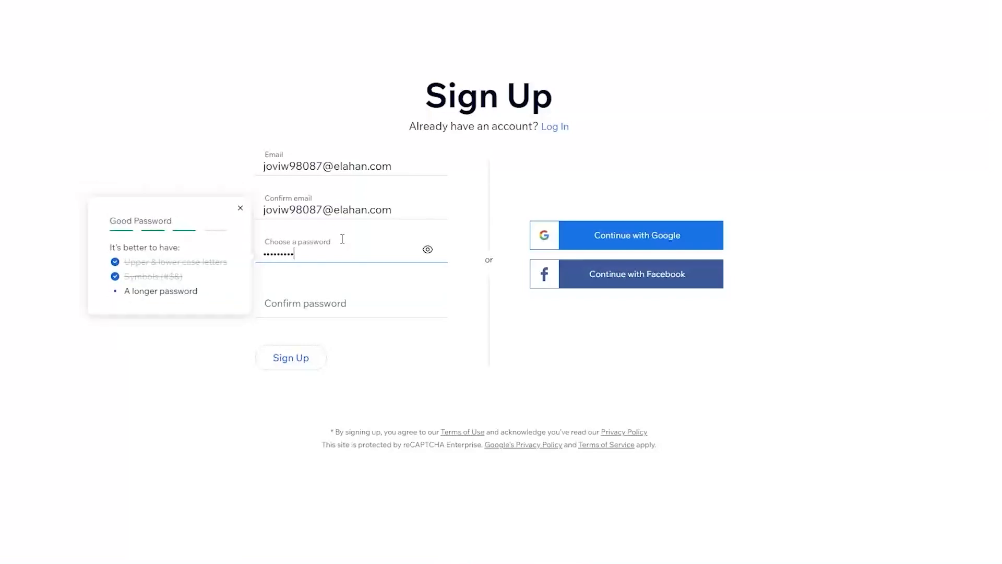
{"action": "left_click", "coordinate": [312, 309]}
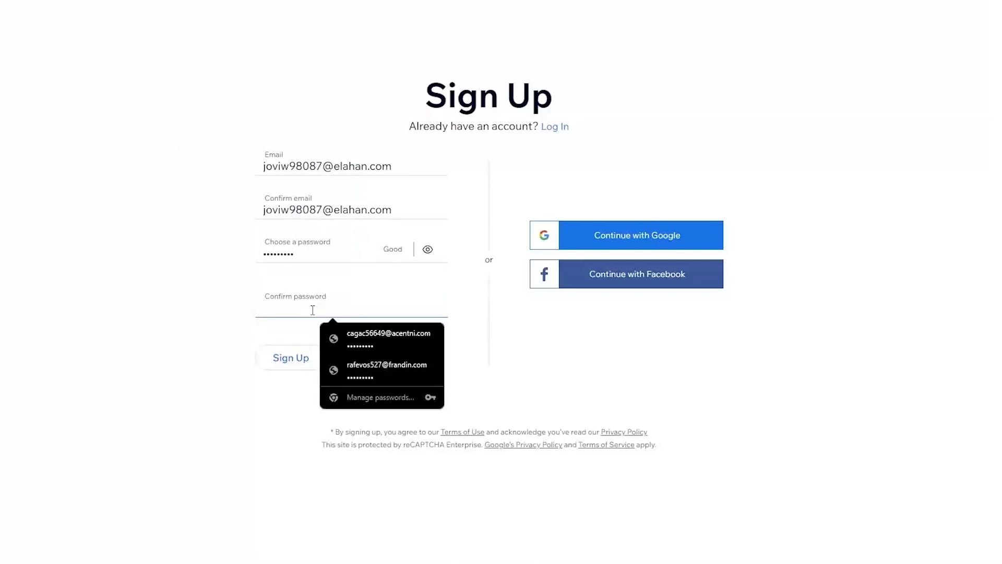
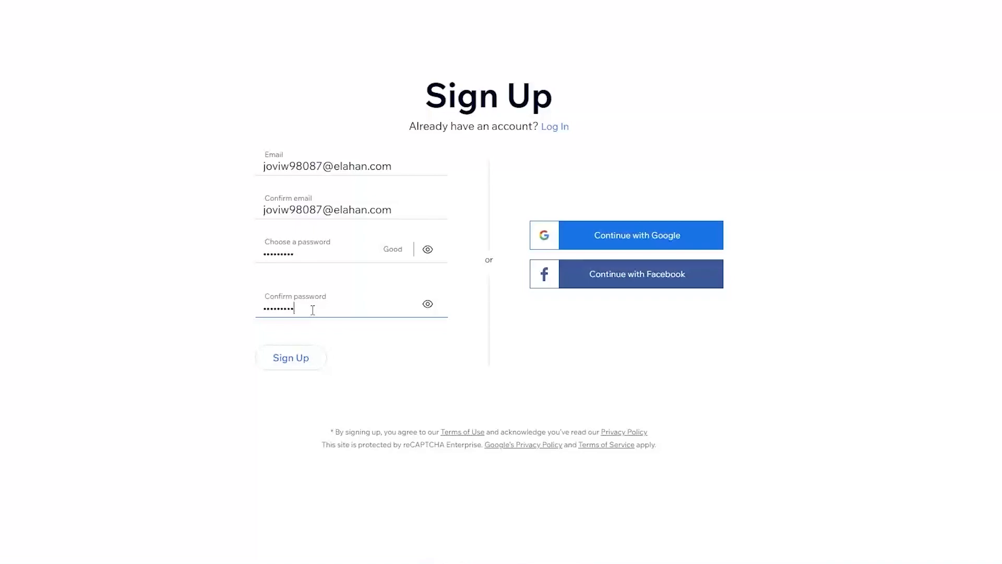
{"action": "left_click", "coordinate": [295, 349]}
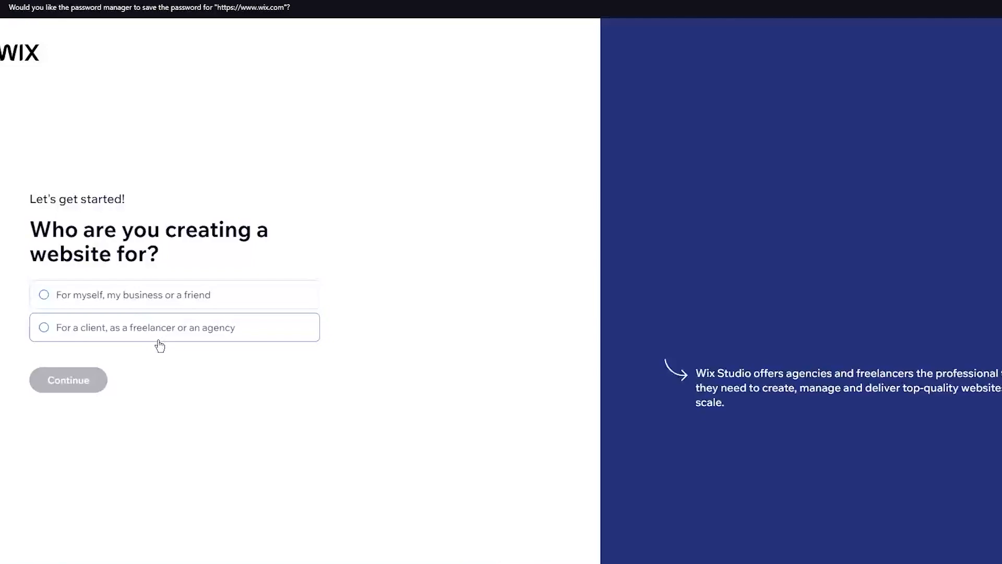
- Choose 'For myself, my business or a friend' and continue to the AI-assisted setup offer
{"action": "left_click", "coordinate": [211, 306]}
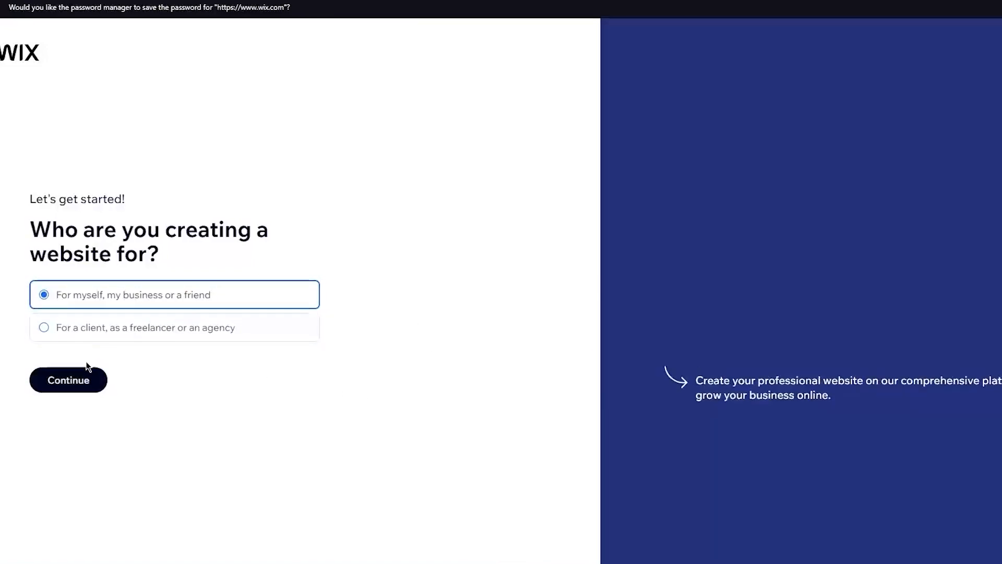
{"action": "left_click", "coordinate": [87, 369]}
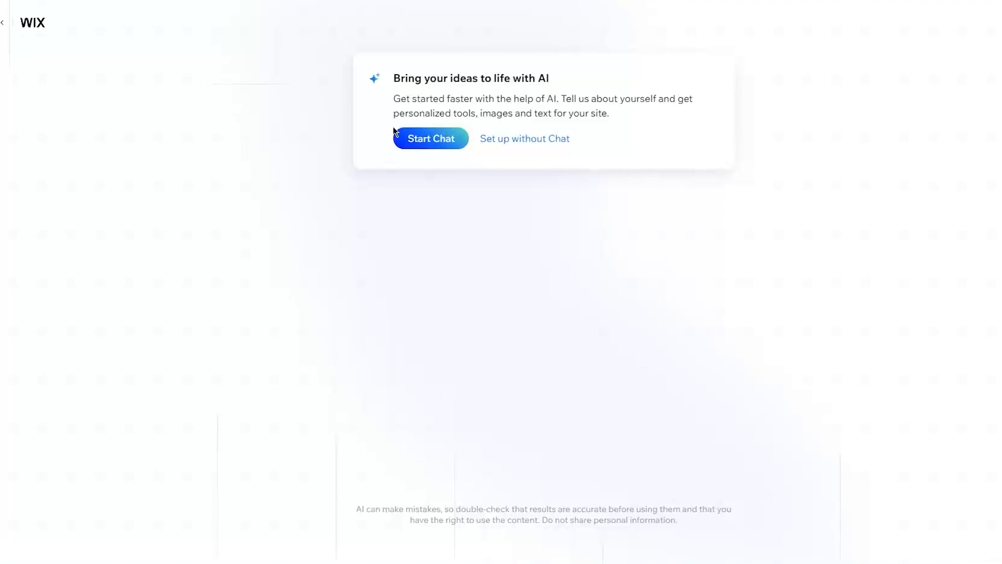
{"action": "left_click_drag", "start_coordinate": [342, 62], "coordinate": [848, 133]}
{"action": "left_click", "coordinate": [822, 137]}
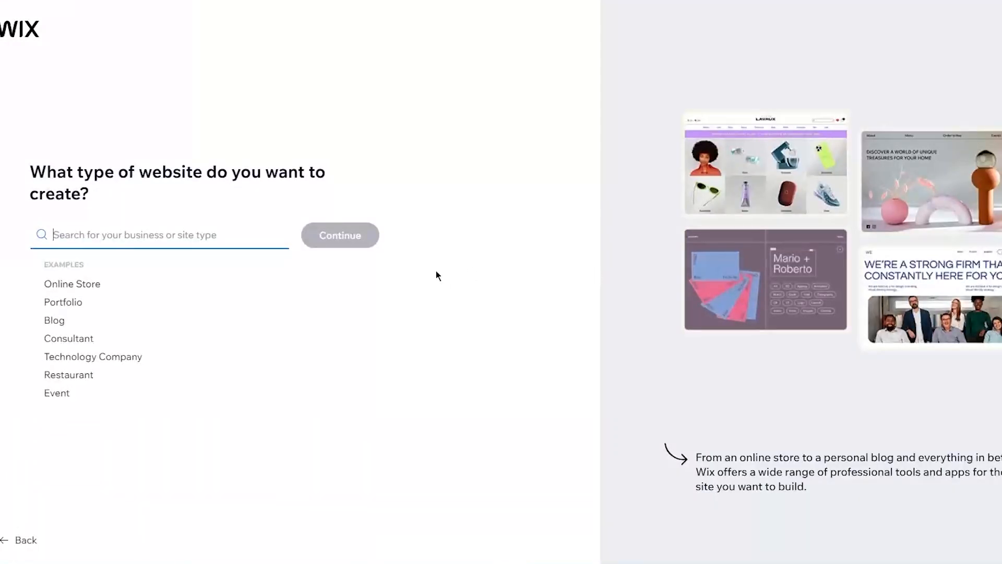
- Pick the Online Store example as the site type and continue to the dashboard
{"action": "left_click", "coordinate": [71, 288]}
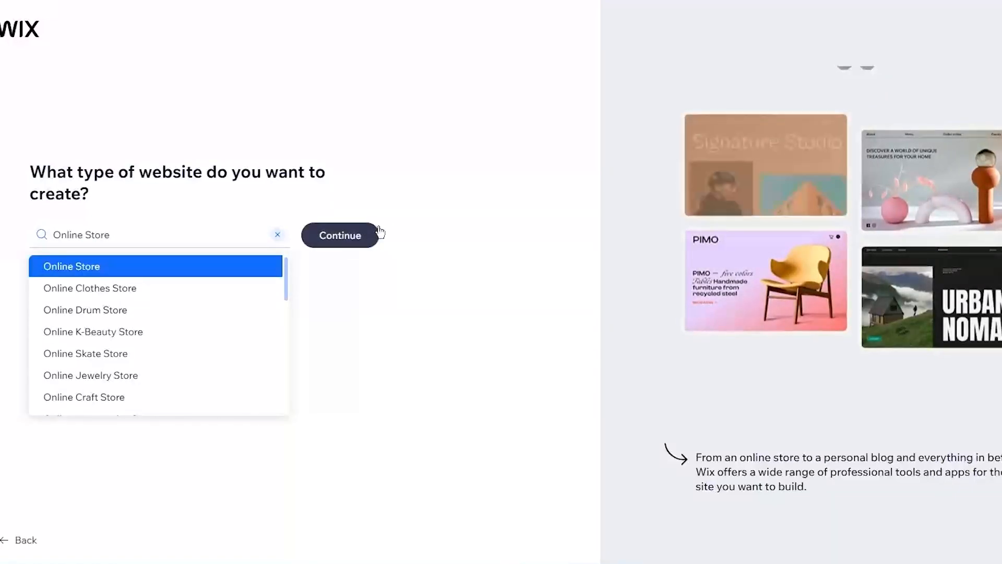
{"action": "left_click", "coordinate": [359, 232]}
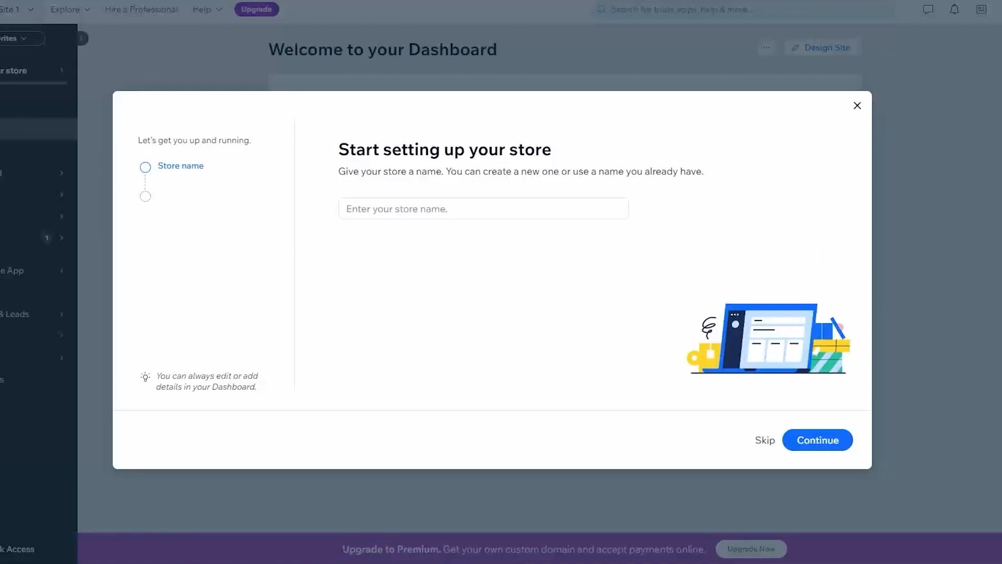
- Name the store 'John's Retail' and answer 'No, I'm just starting out'
{"action": "left_click", "coordinate": [446, 214]}
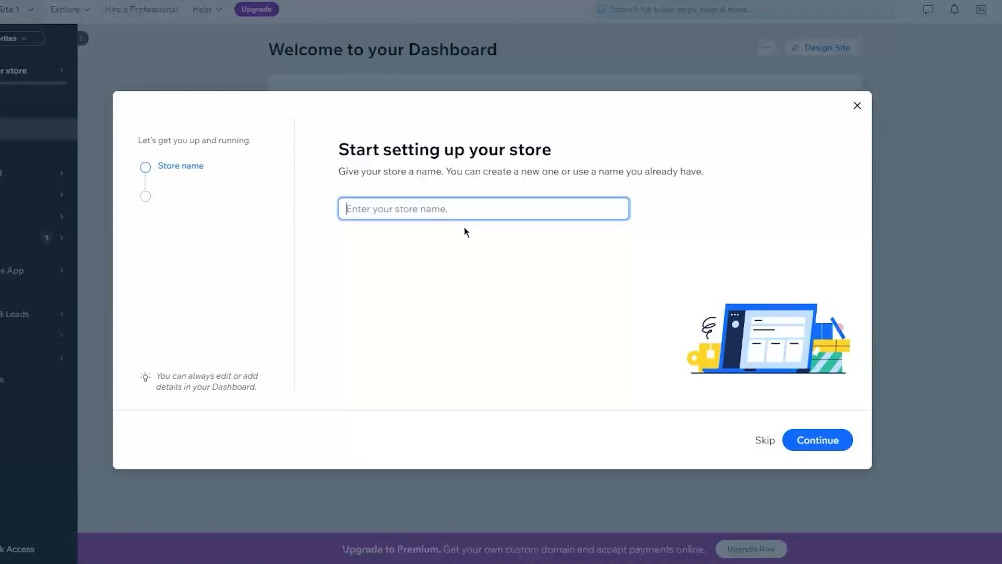
{"action": "type", "text": "John"}
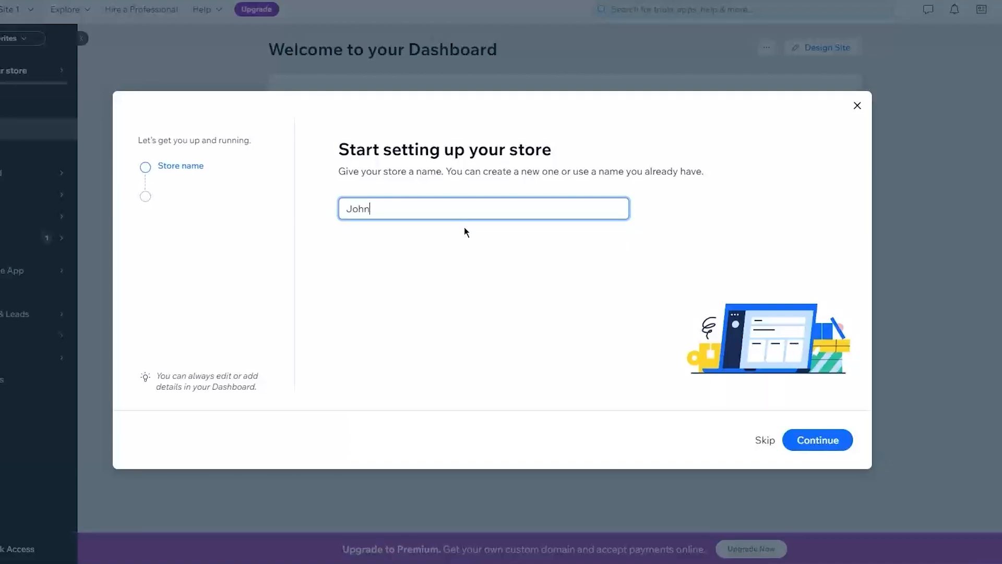
{"action": "type", "text": "'s Retail"}
{"action": "left_click", "coordinate": [814, 449]}
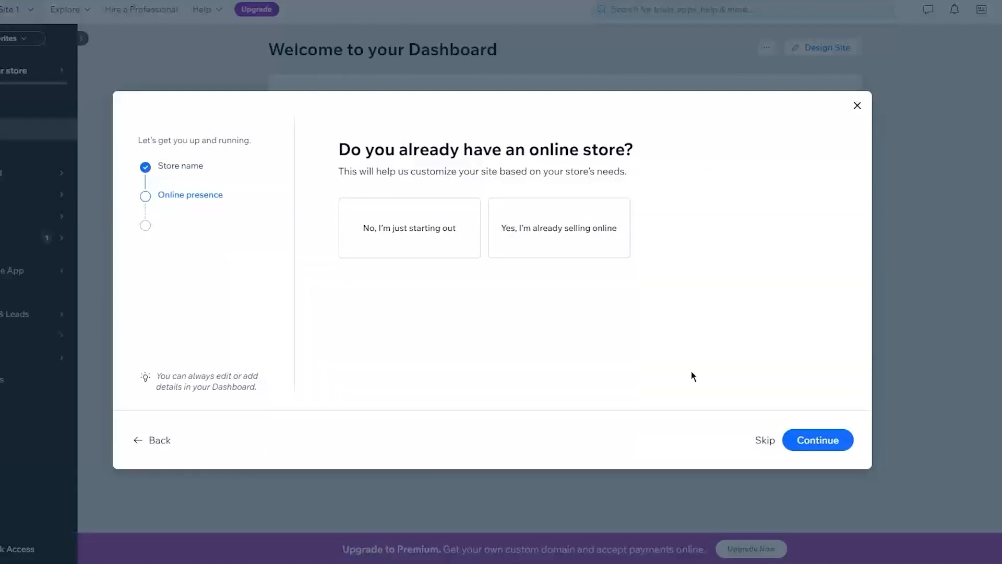
{"action": "left_click", "coordinate": [425, 223]}
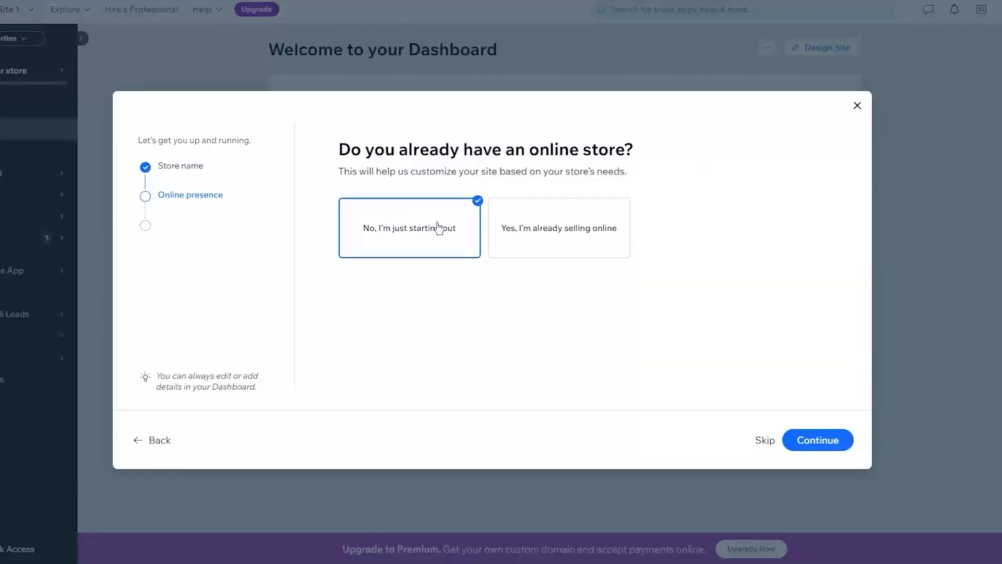
{"action": "left_click", "coordinate": [824, 444]}
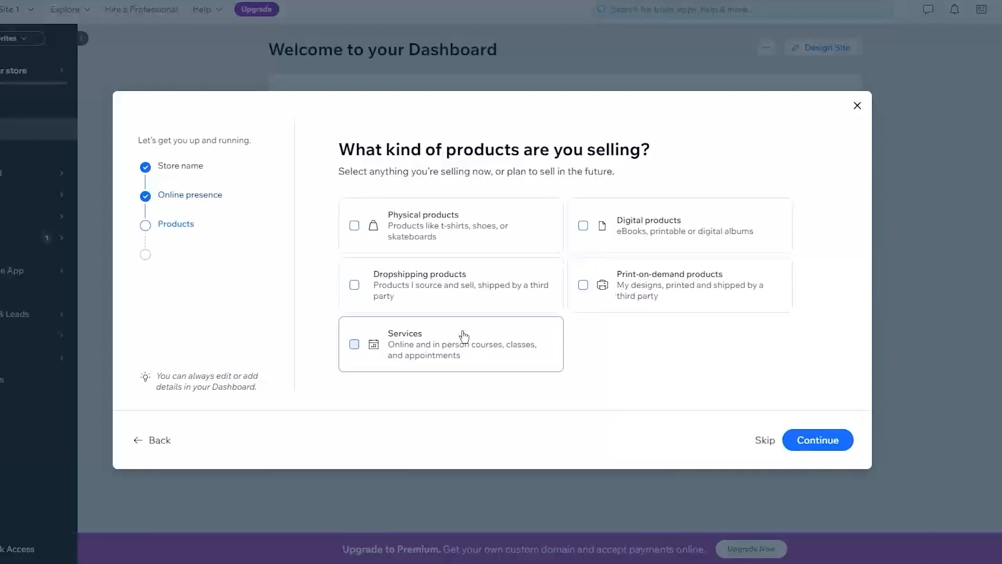
- Select Physical, Dropshipping and Print-on-demand products, and keep Online store as the sales channel
{"action": "left_click_drag", "start_coordinate": [416, 152], "coordinate": [788, 146]}
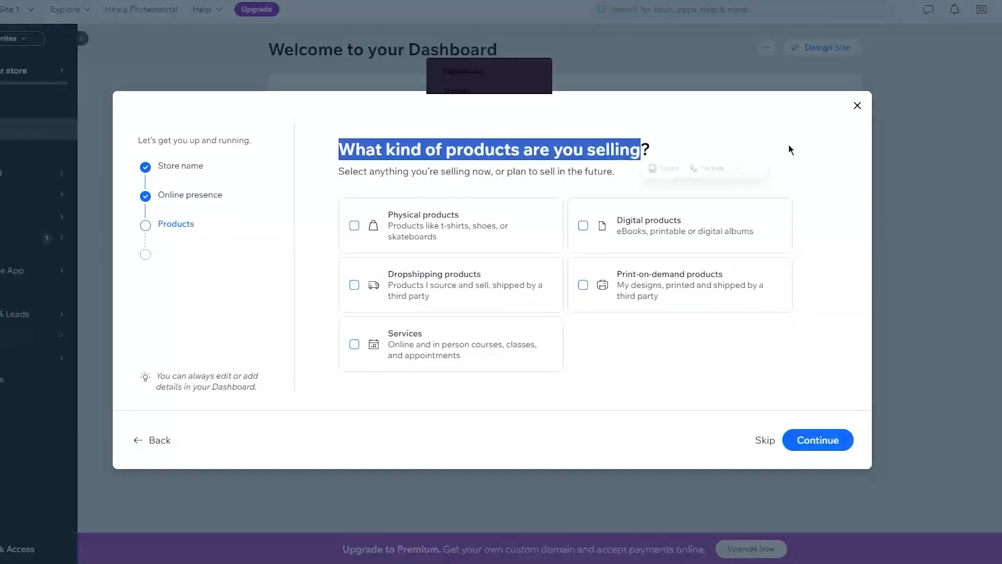
{"action": "left_click", "coordinate": [788, 146]}
{"action": "left_click", "coordinate": [471, 241]}
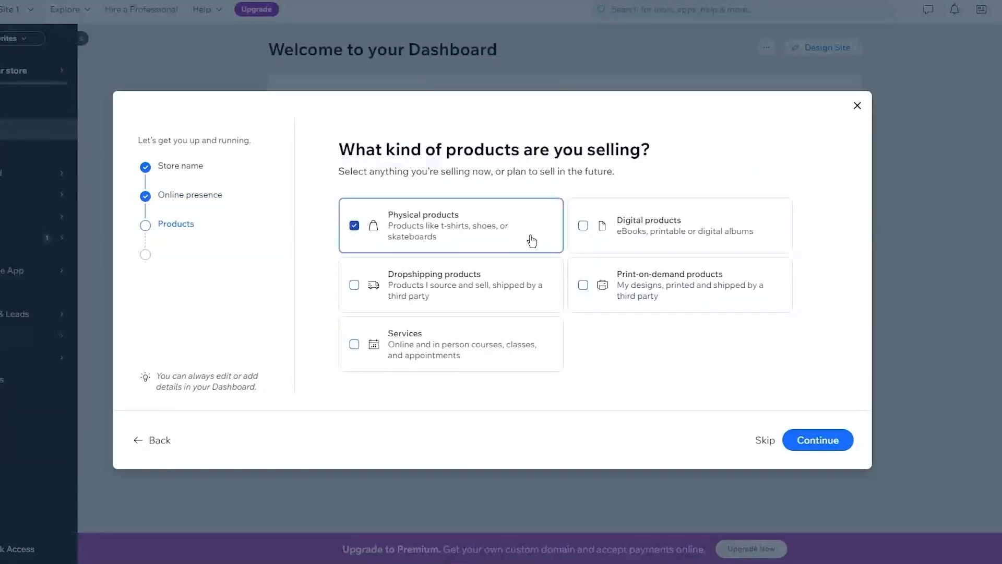
{"action": "left_click", "coordinate": [493, 288]}
{"action": "left_click", "coordinate": [716, 311]}
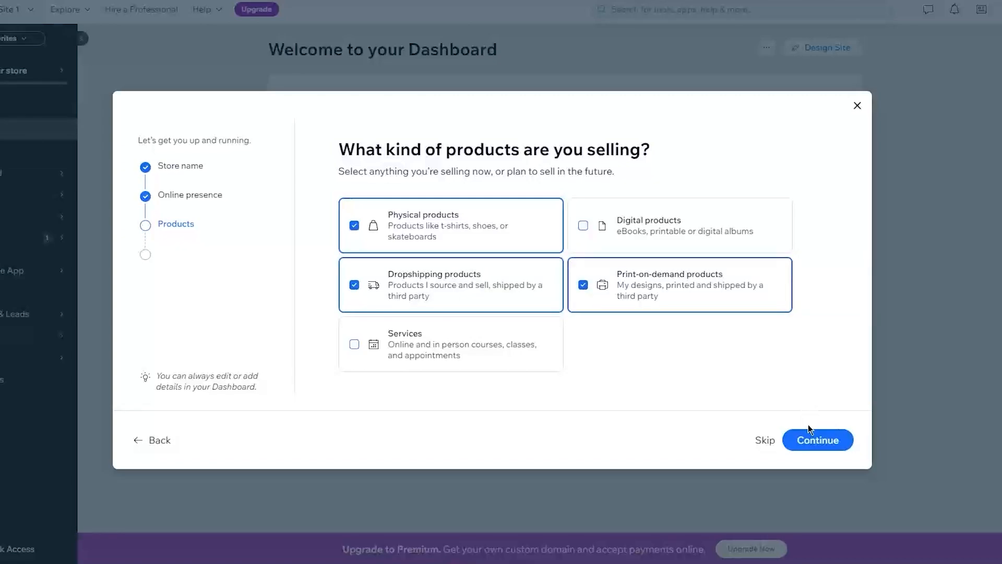
{"action": "left_click", "coordinate": [817, 441]}
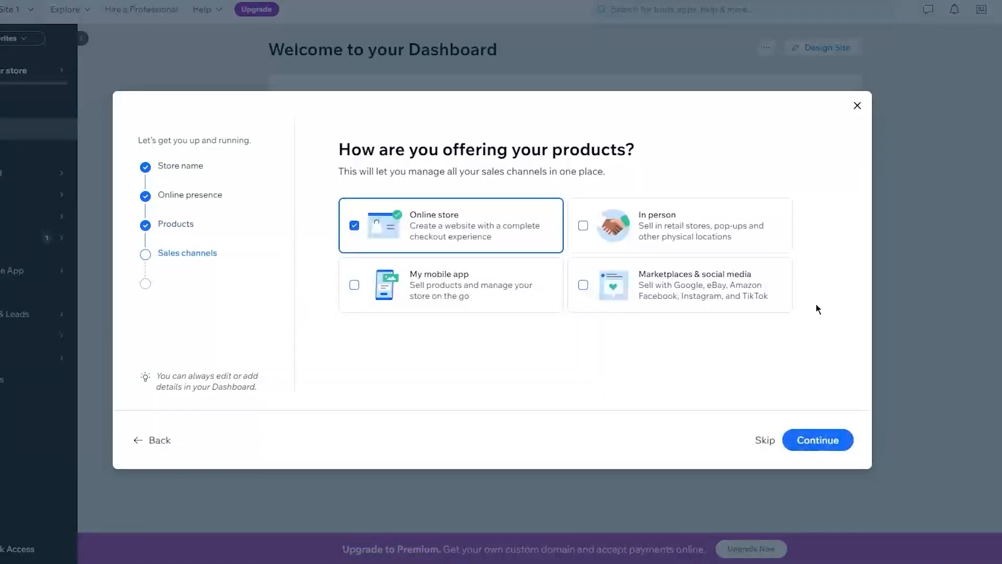
{"action": "double_click", "coordinate": [591, 149]}
{"action": "left_click_drag", "start_coordinate": [502, 152], "coordinate": [338, 152]}
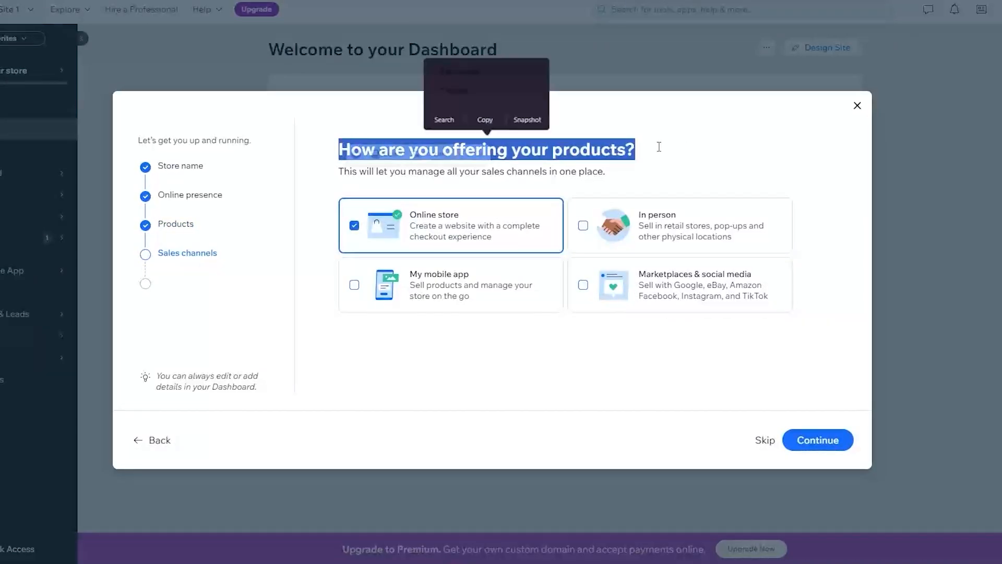
{"action": "left_click", "coordinate": [664, 148]}
{"action": "left_click", "coordinate": [812, 450]}
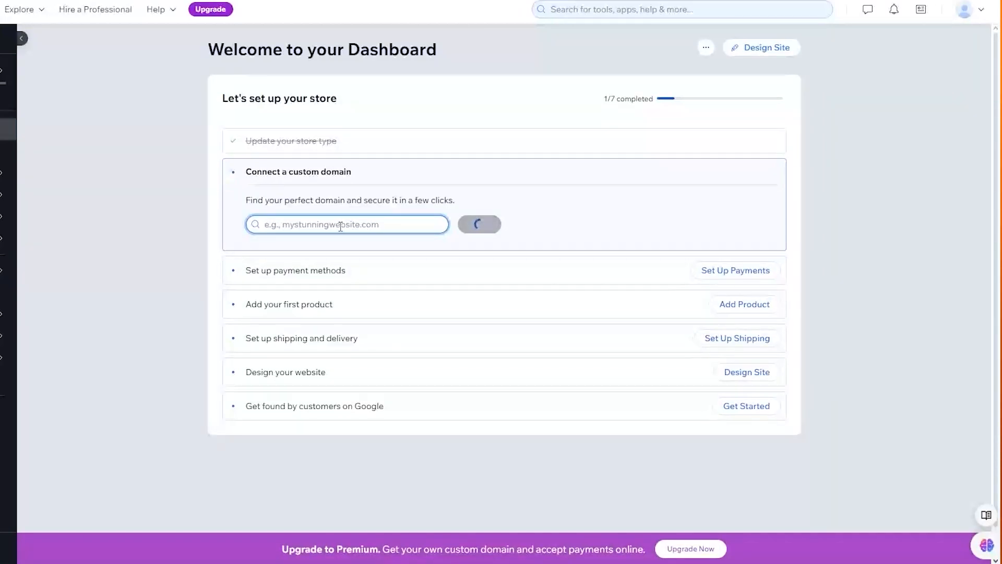
- Empty the custom-domain search box and choose Set Up Payments on the payment methods step
{"action": "left_click", "coordinate": [118, 222]}
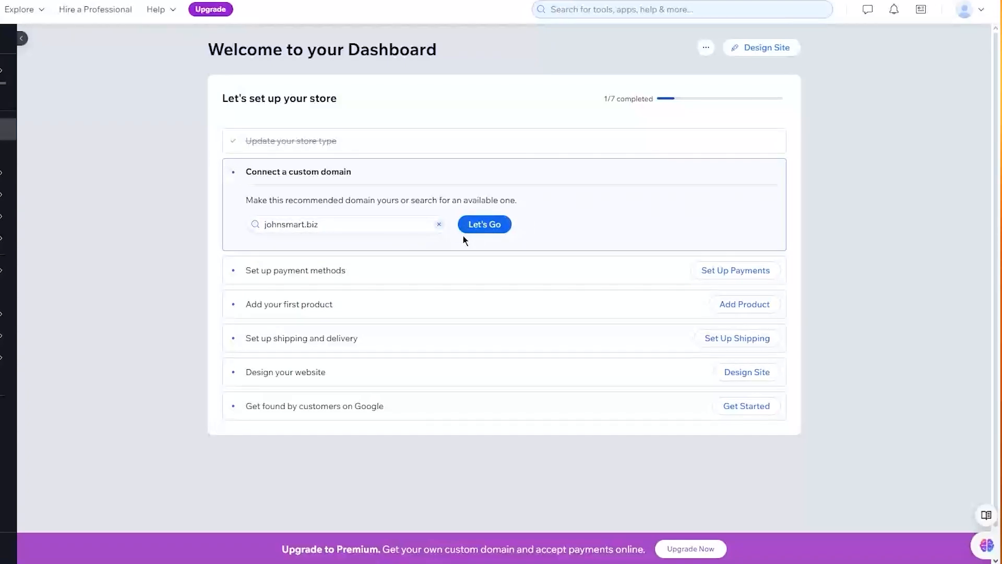
{"action": "left_click", "coordinate": [439, 225]}
{"action": "left_click", "coordinate": [858, 214]}
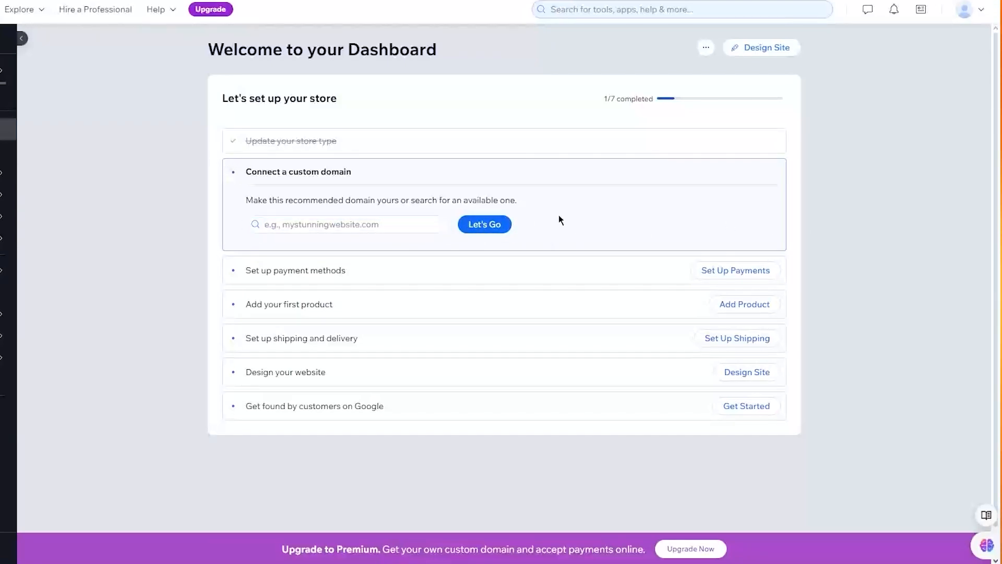
{"action": "left_click", "coordinate": [357, 223]}
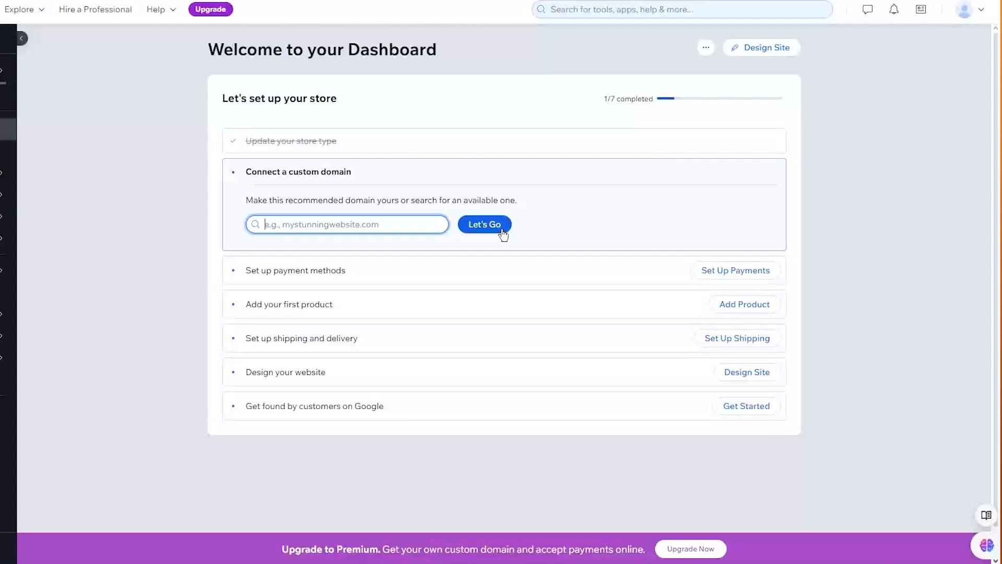
{"action": "left_click", "coordinate": [173, 221]}
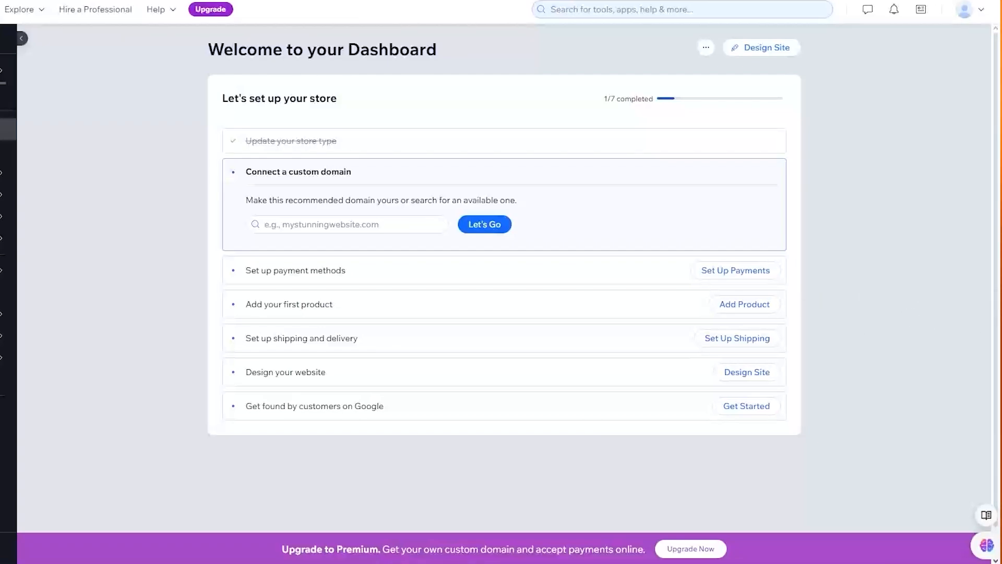
{"action": "left_click", "coordinate": [775, 272]}
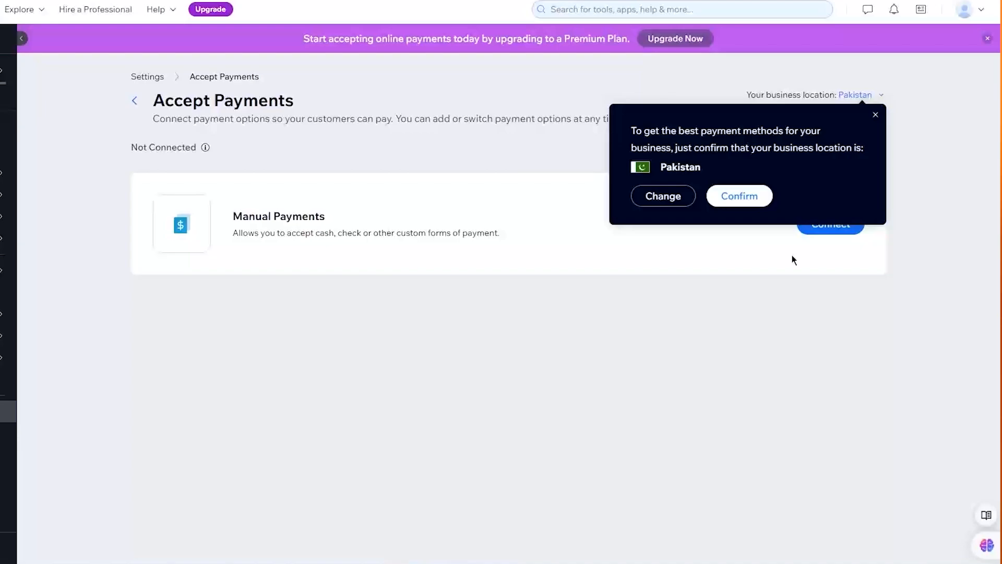
- Connect Manual Payments as Cash on delivery with instructions 'jh', then dismiss the upgrade prompt
{"action": "left_click", "coordinate": [874, 118]}
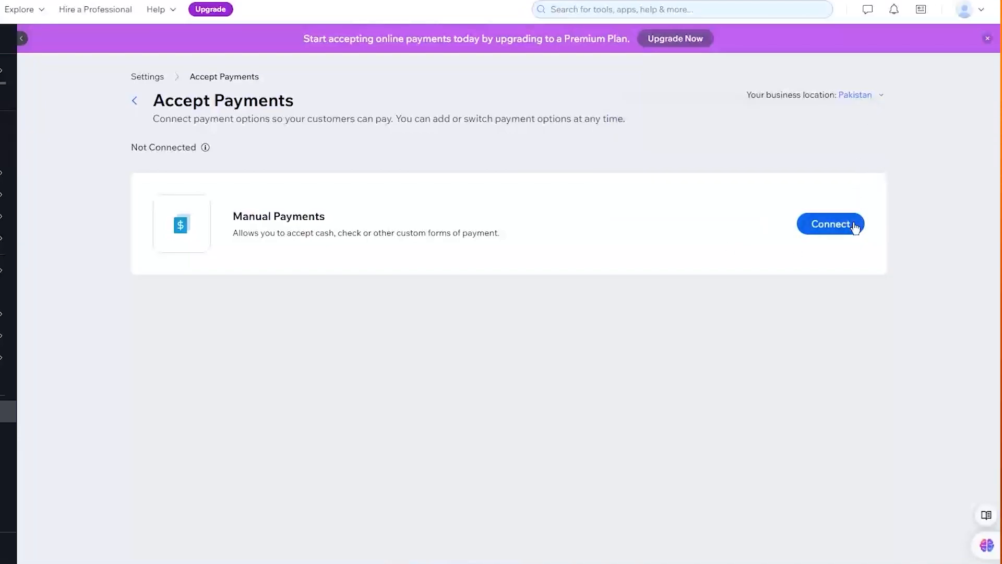
{"action": "left_click", "coordinate": [854, 224]}
{"action": "left_click", "coordinate": [294, 225]}
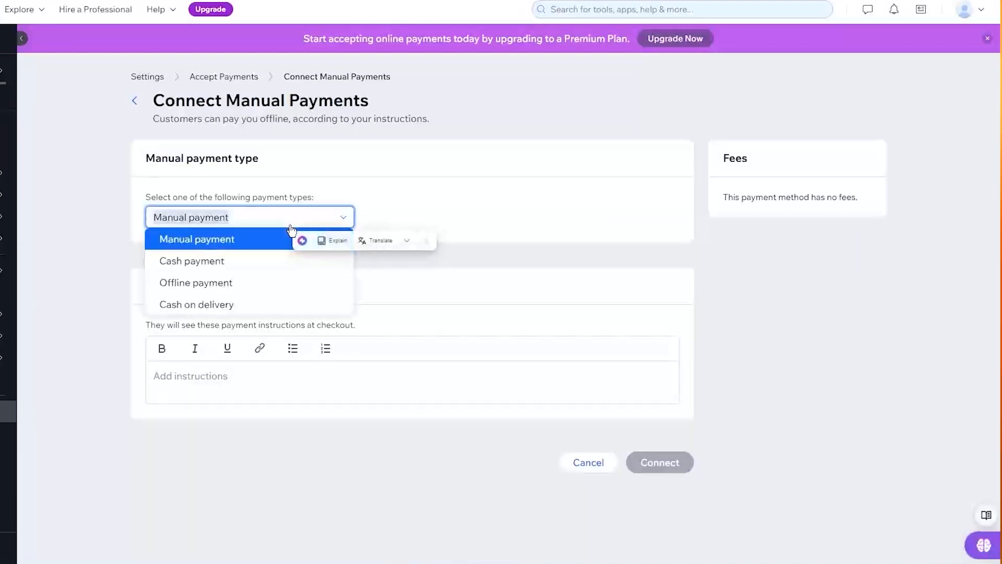
{"action": "double_click", "coordinate": [312, 215]}
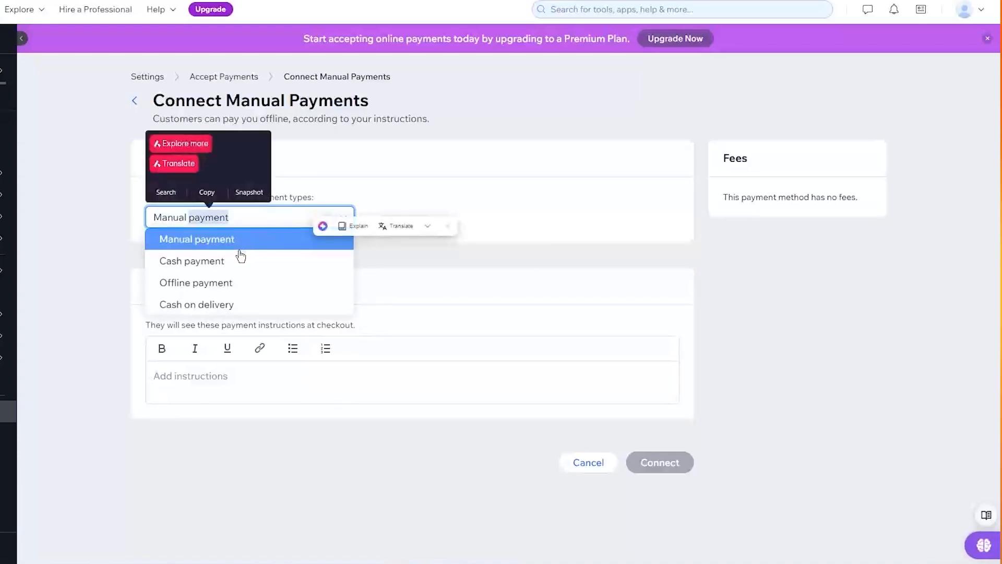
{"action": "left_click", "coordinate": [201, 304]}
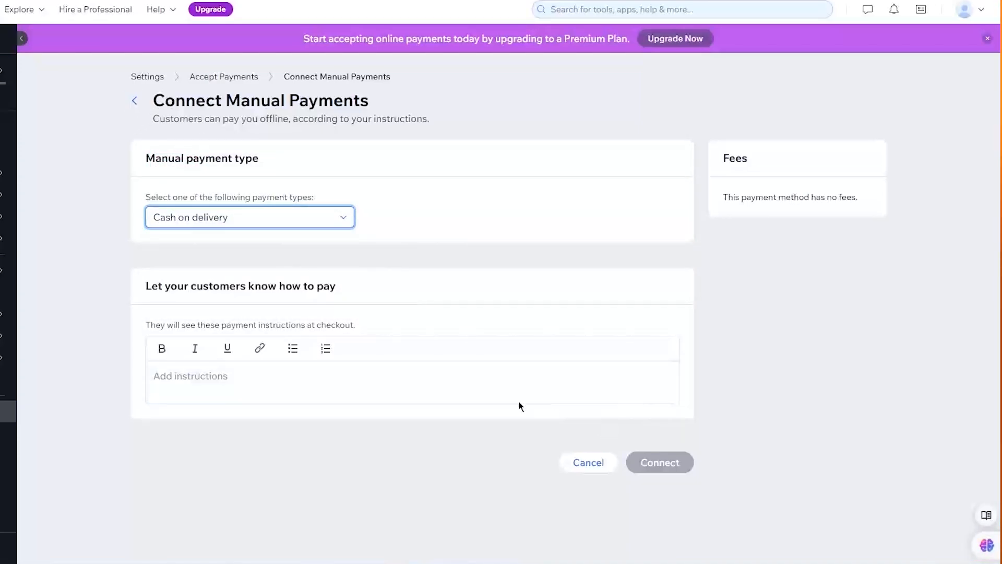
{"action": "left_click", "coordinate": [457, 385]}
{"action": "type", "text": "jh"}
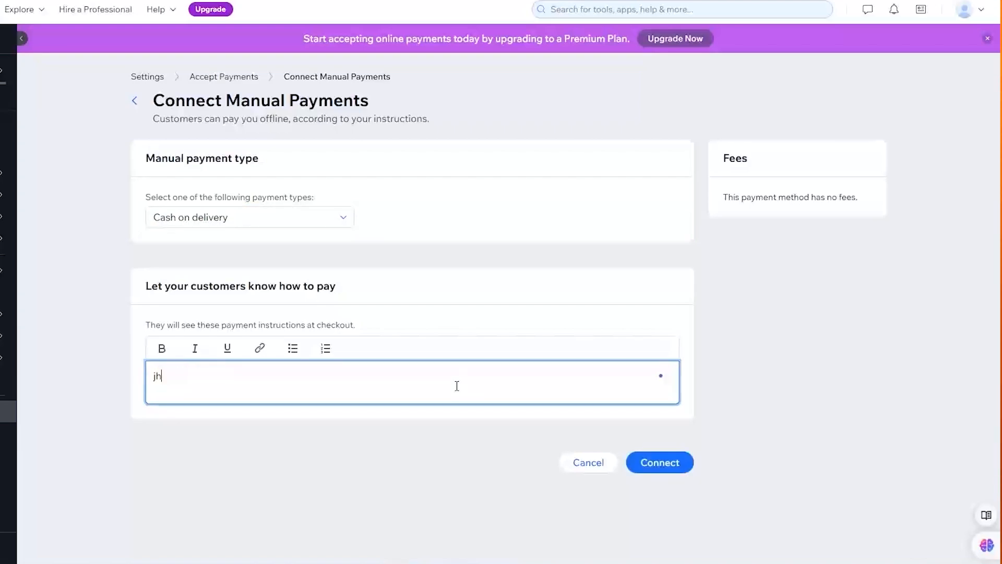
{"action": "left_click", "coordinate": [651, 465]}
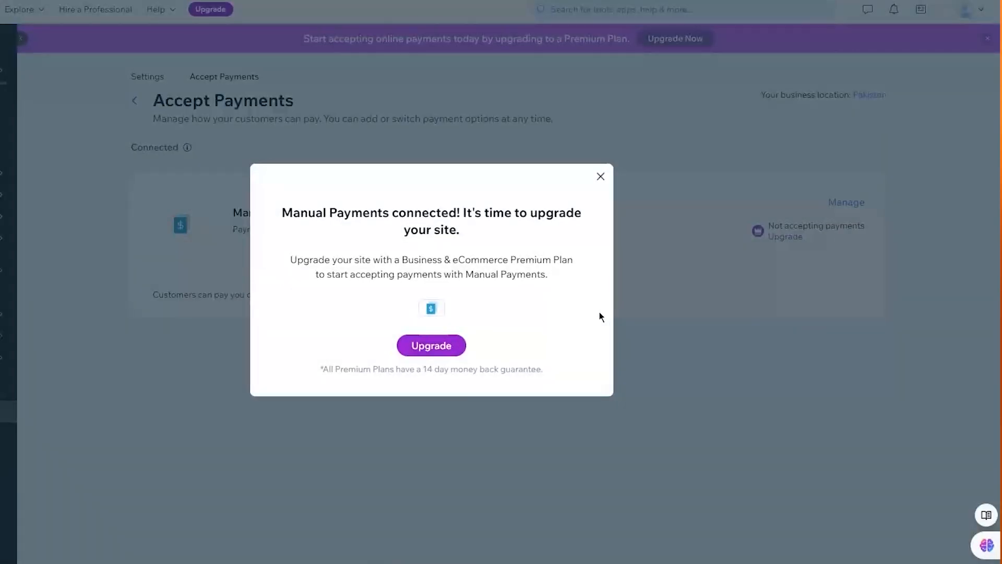
{"action": "left_click", "coordinate": [527, 141]}
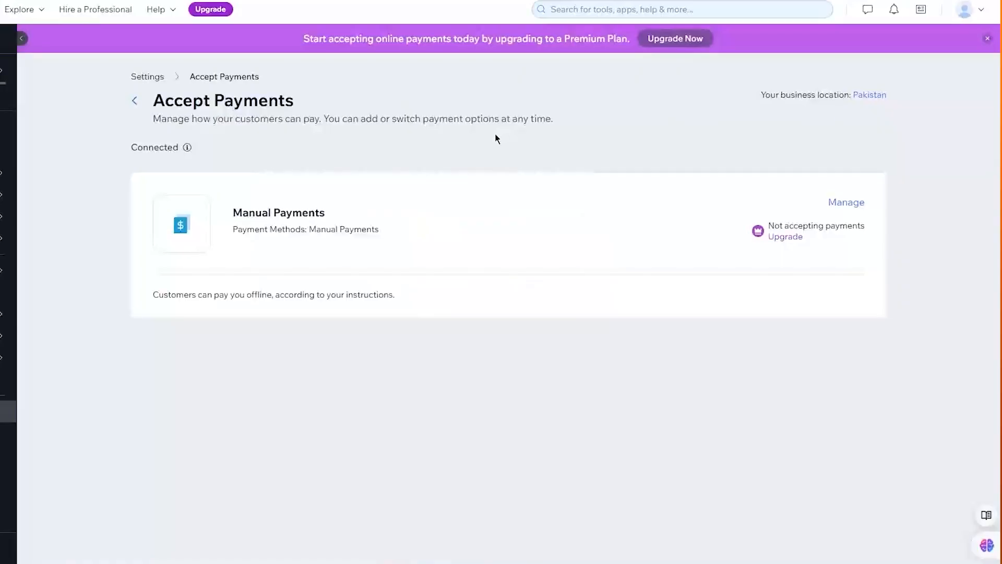
- Go back from Accept Payments to the Setup checklist and start the Add your first product step
{"action": "left_click", "coordinate": [135, 103]}
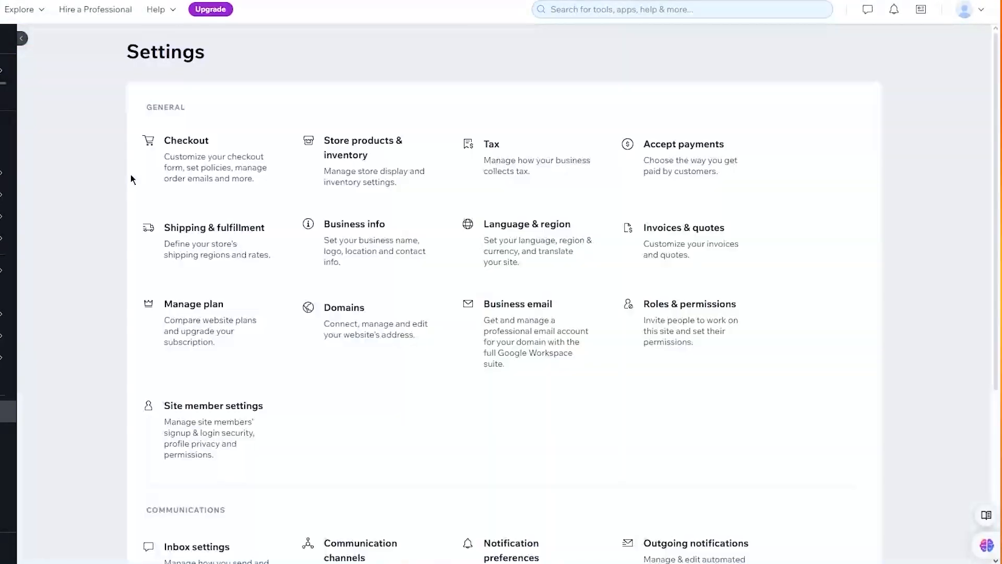
{"action": "left_click", "coordinate": [9, 129]}
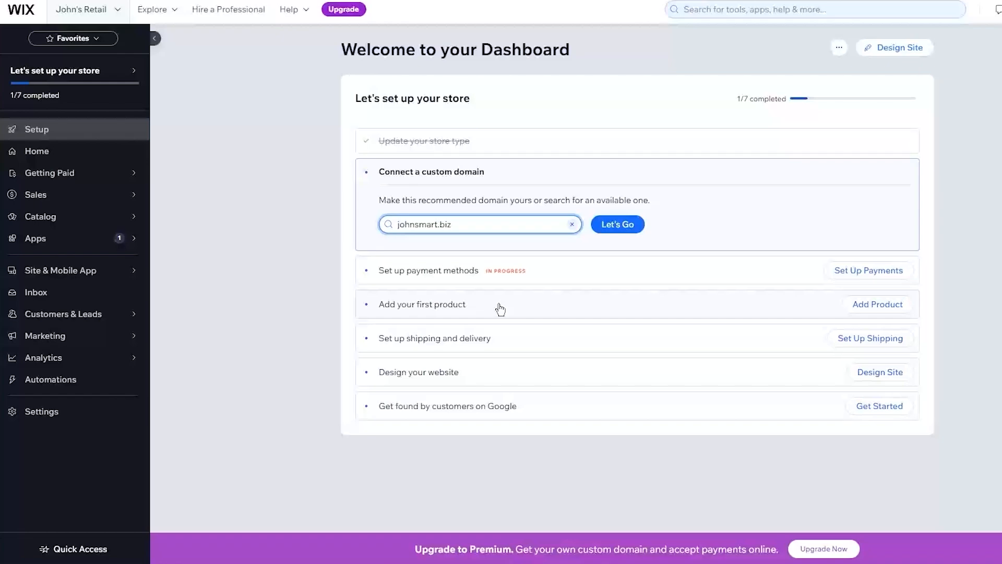
{"action": "left_click", "coordinate": [552, 305]}
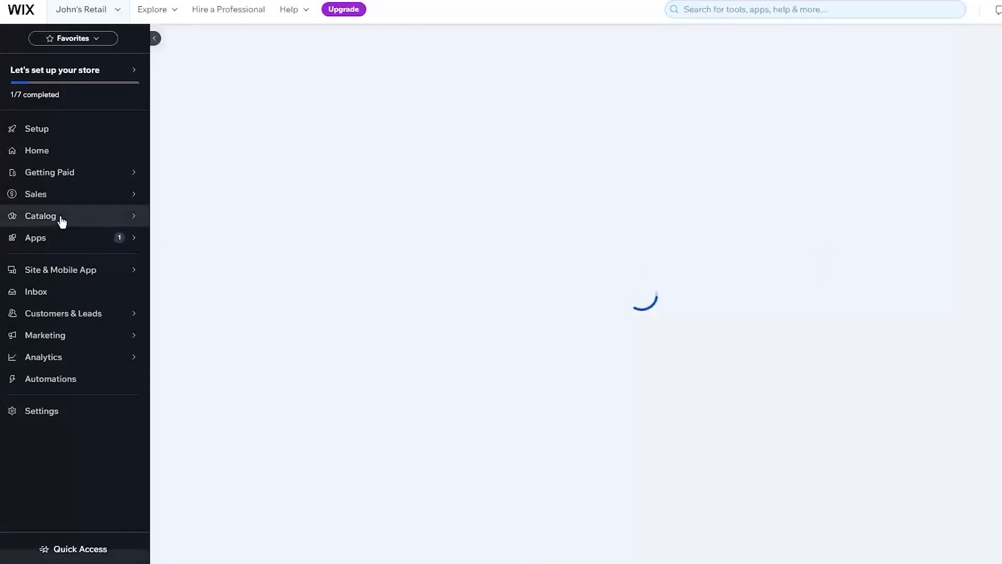
{"action": "mouse_move", "coordinate": [67, 221]}
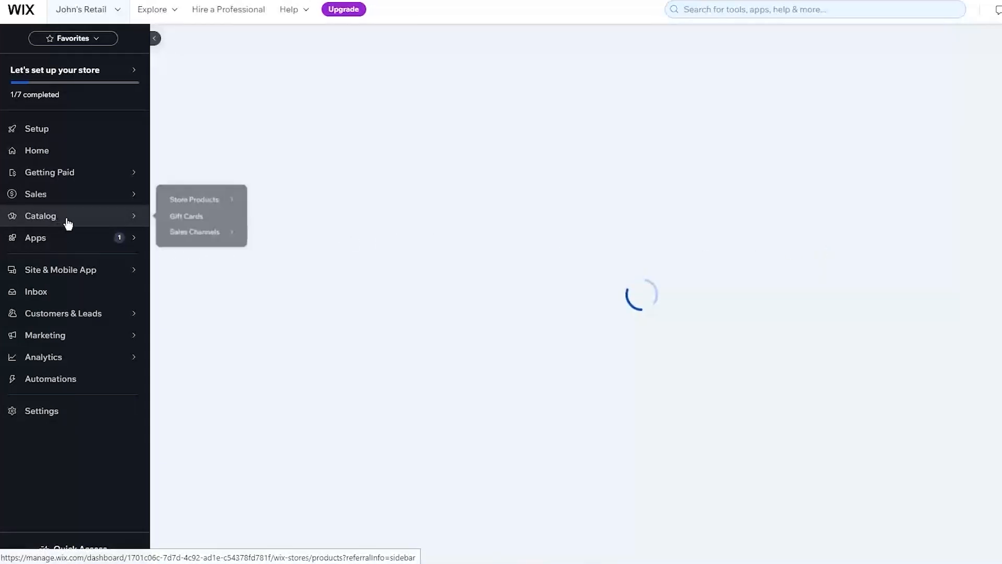
- Open Catalog > Store Products, dismiss the tip card, and create a new Physical product
{"action": "left_click", "coordinate": [218, 202]}
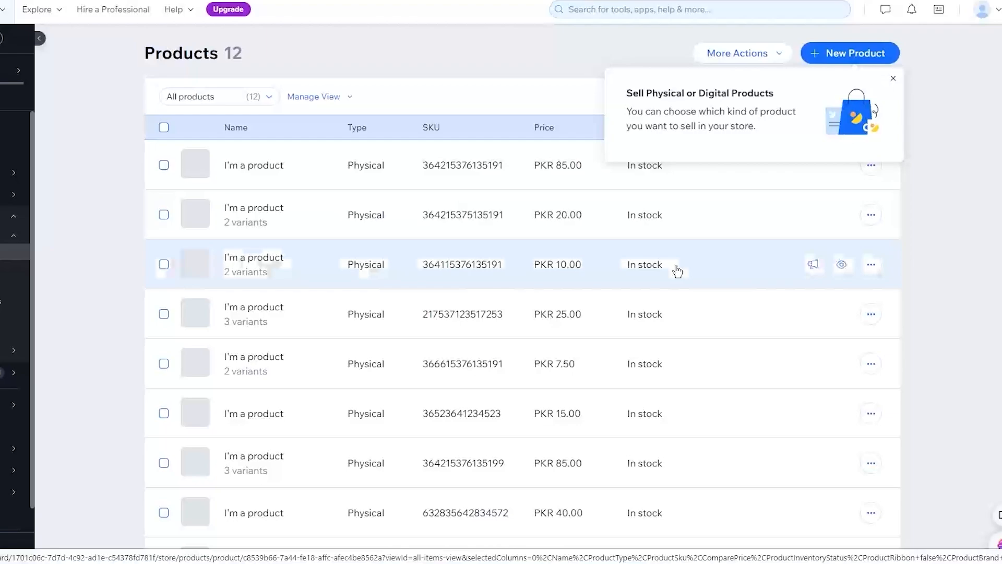
{"action": "left_click", "coordinate": [894, 78]}
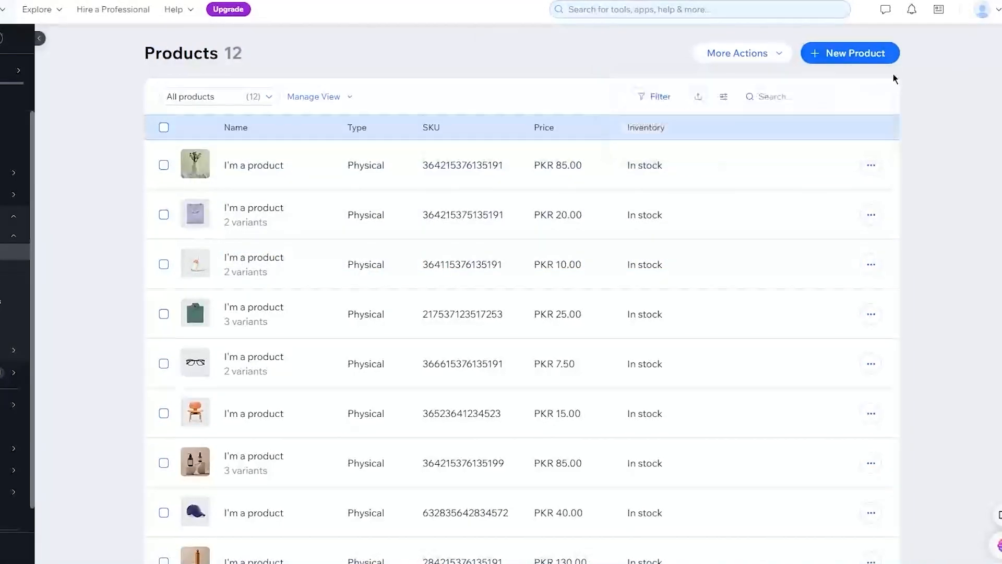
{"action": "scroll", "coordinate": [794, 224], "scroll_direction": "down", "scroll_amount": 4}
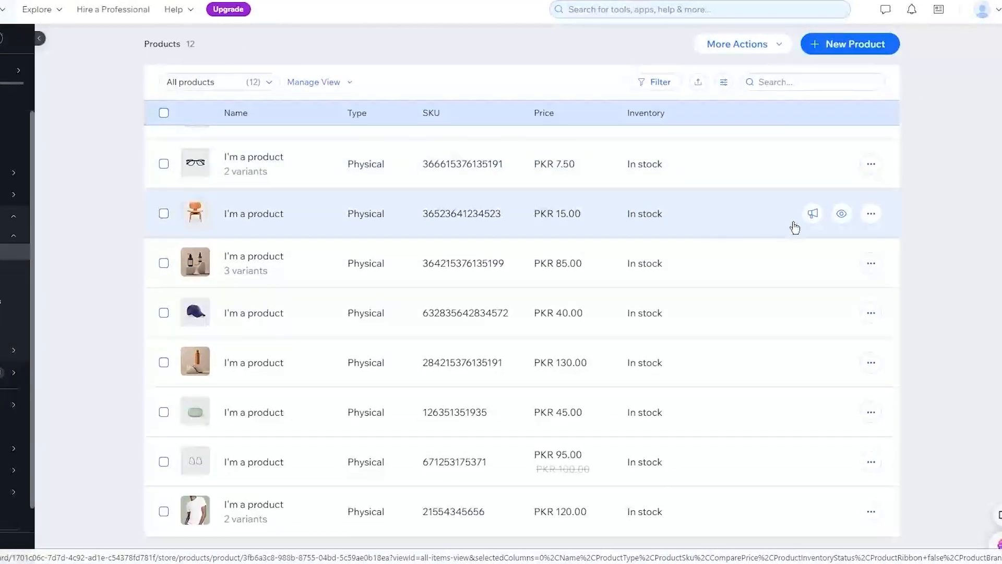
{"action": "scroll", "coordinate": [944, 228], "scroll_direction": "up", "scroll_amount": 4}
{"action": "left_click", "coordinate": [860, 54]}
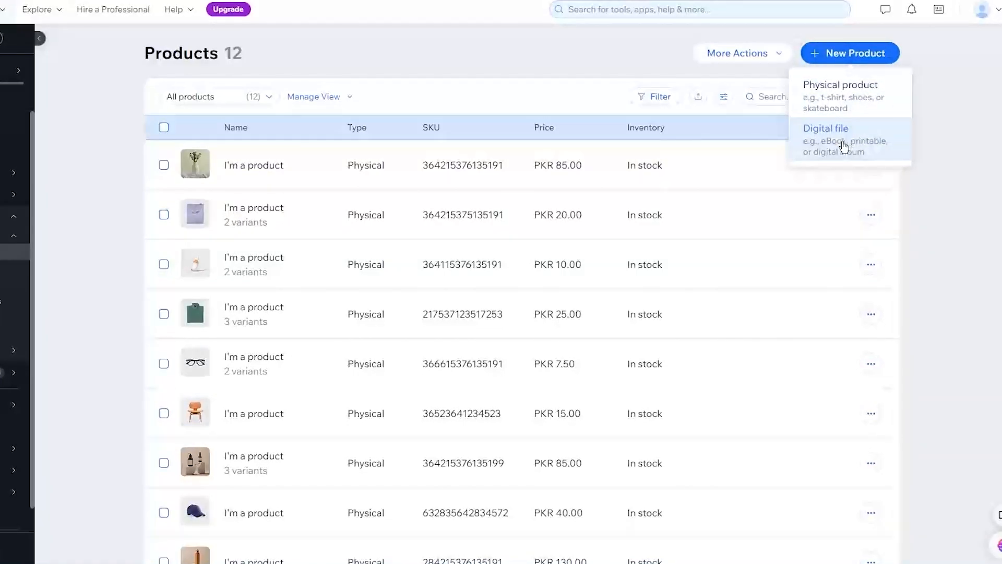
{"action": "left_click", "coordinate": [915, 121]}
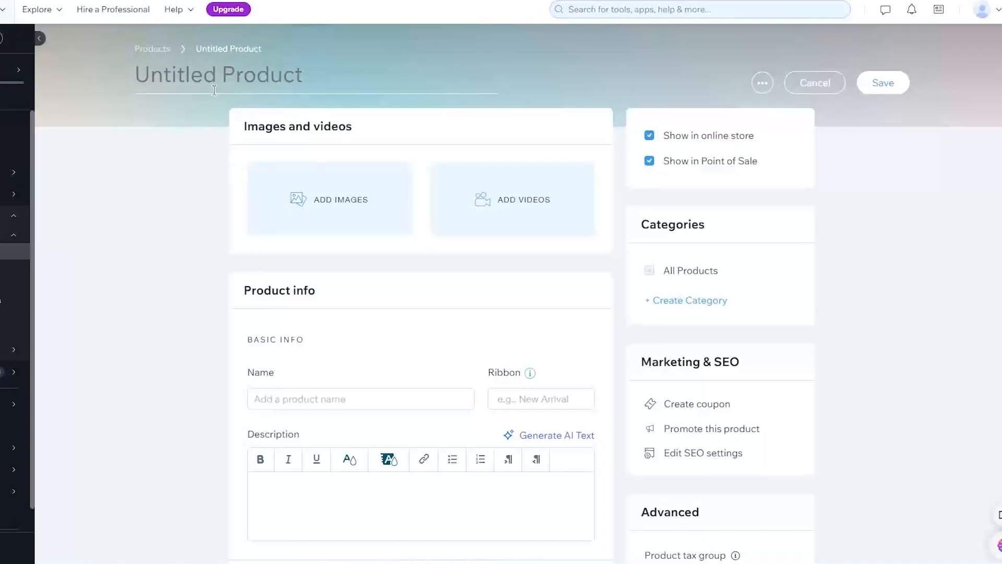
- Title the product 'Black Hoodie' and bring up the Choose Images media dialog
{"action": "type", "text": "Bl"}
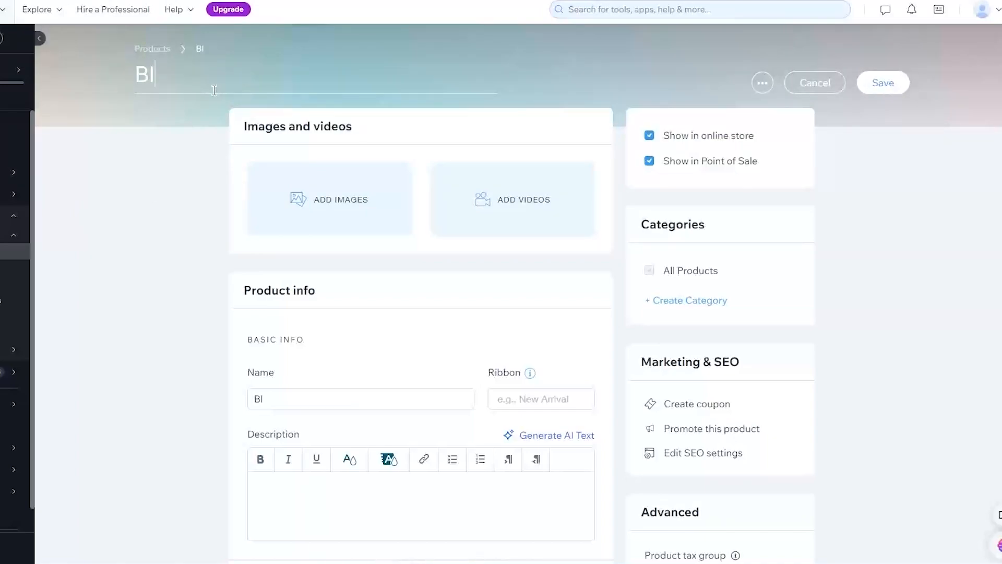
{"action": "type", "text": "ac Hoodie"}
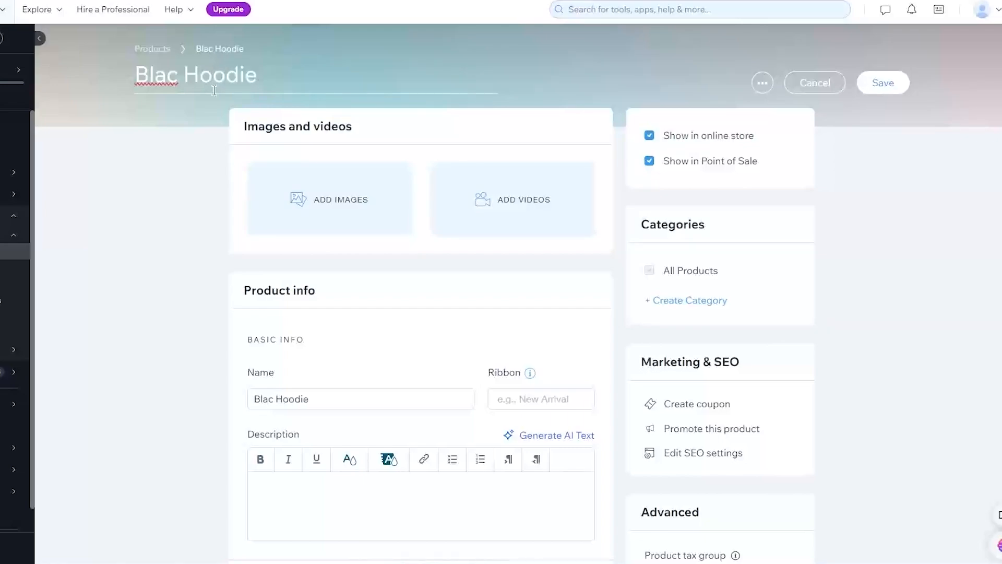
{"action": "type", "text": "k"}
{"action": "key", "text": "Return"}
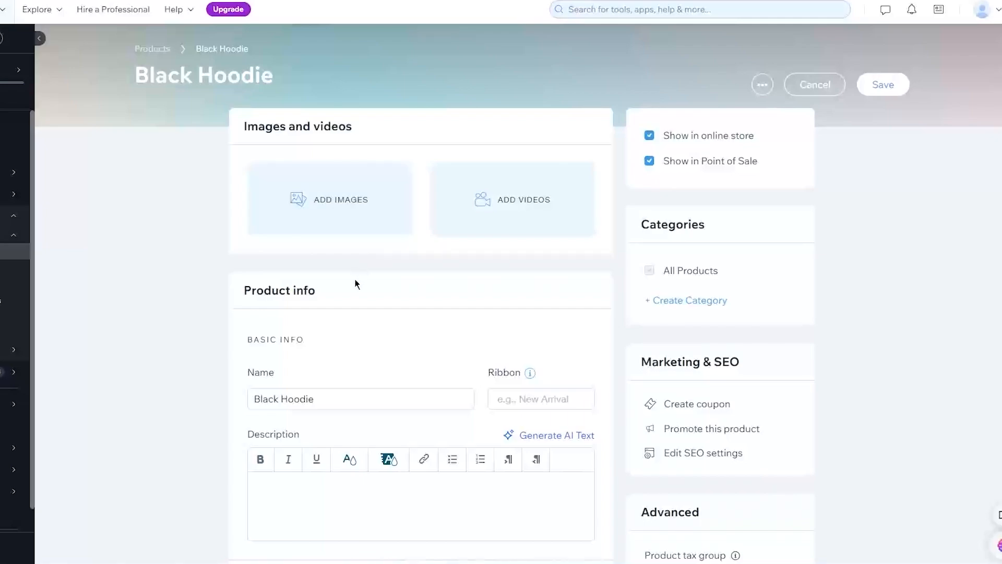
{"action": "left_click", "coordinate": [339, 197]}
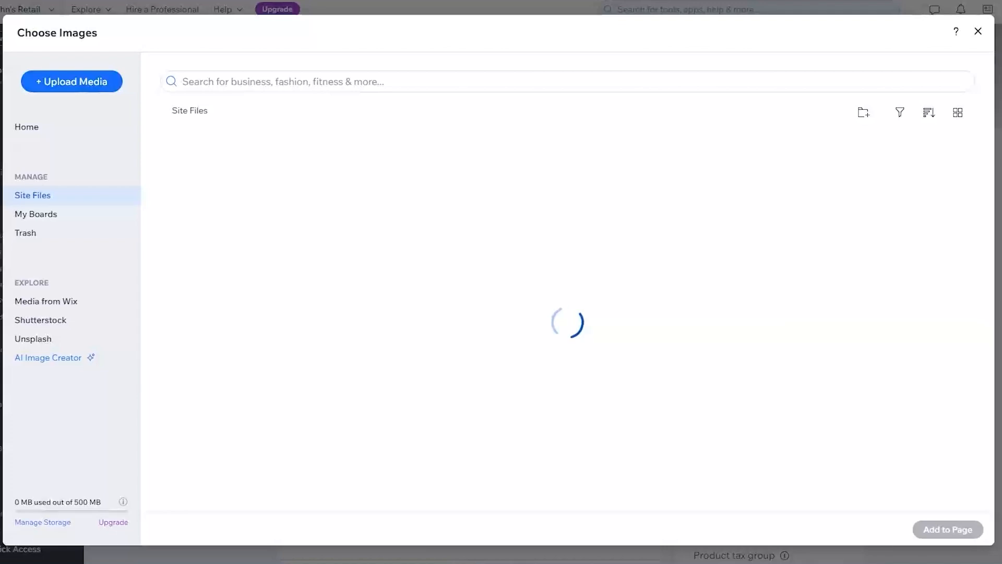
- Start a new media upload from the computer for the product image
{"action": "left_click", "coordinate": [72, 84]}
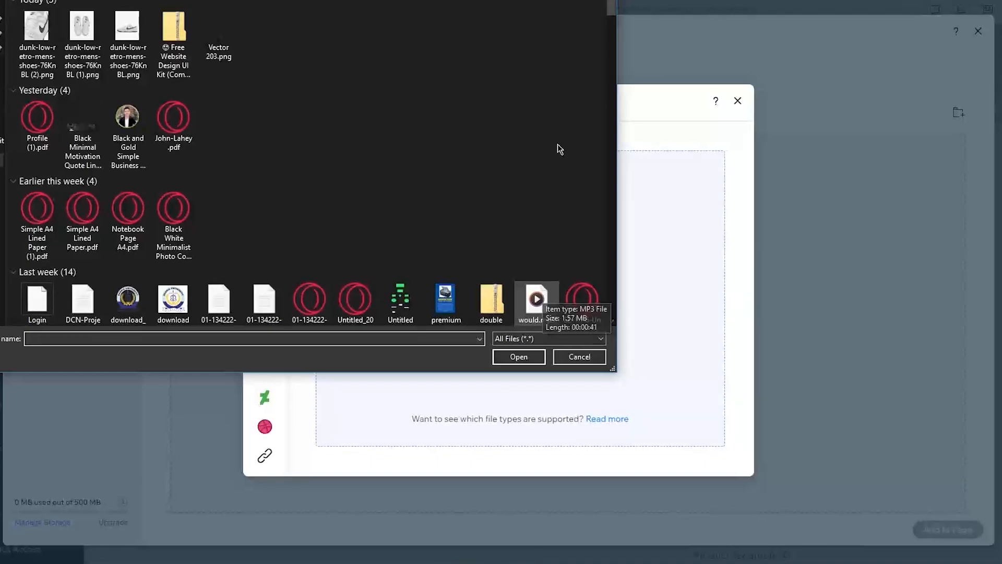
- Find slipknot front.png in the Open dialog and upload it to Site Files
{"action": "scroll", "coordinate": [371, 139], "scroll_direction": "down", "scroll_amount": 2}
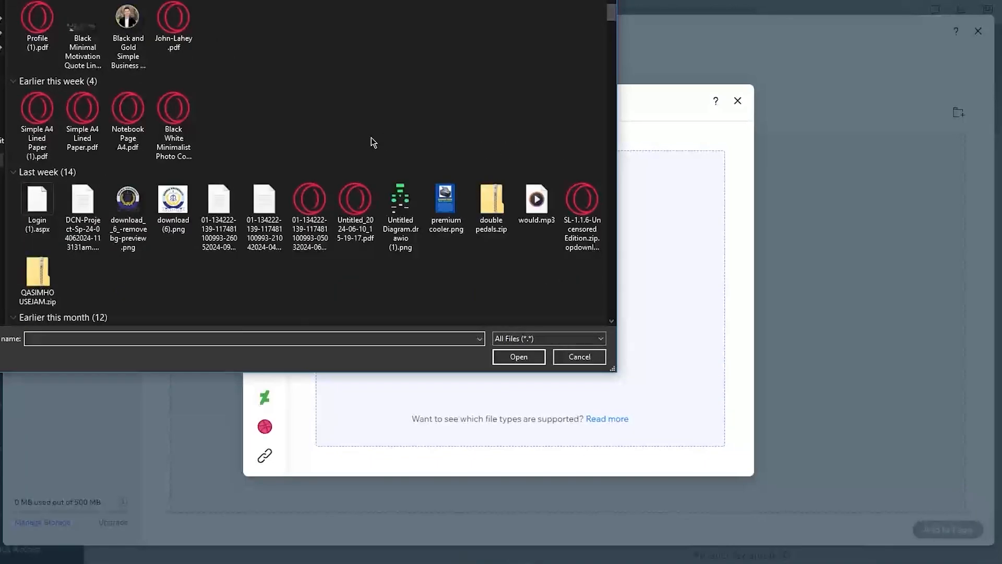
{"action": "scroll", "coordinate": [371, 138], "scroll_direction": "down", "scroll_amount": 6}
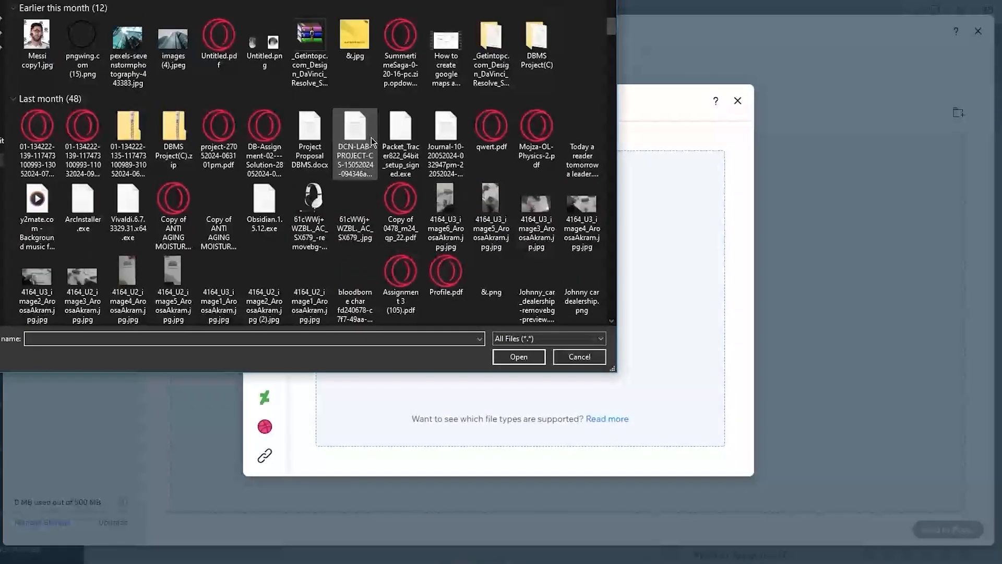
{"action": "scroll", "coordinate": [372, 140], "scroll_direction": "down", "scroll_amount": 10}
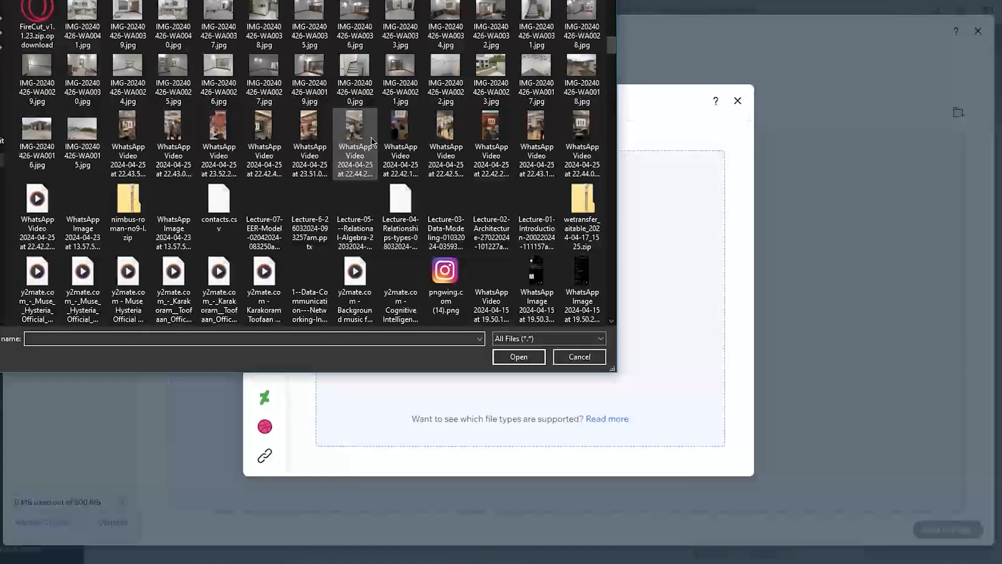
{"action": "scroll", "coordinate": [371, 140], "scroll_direction": "down", "scroll_amount": 10}
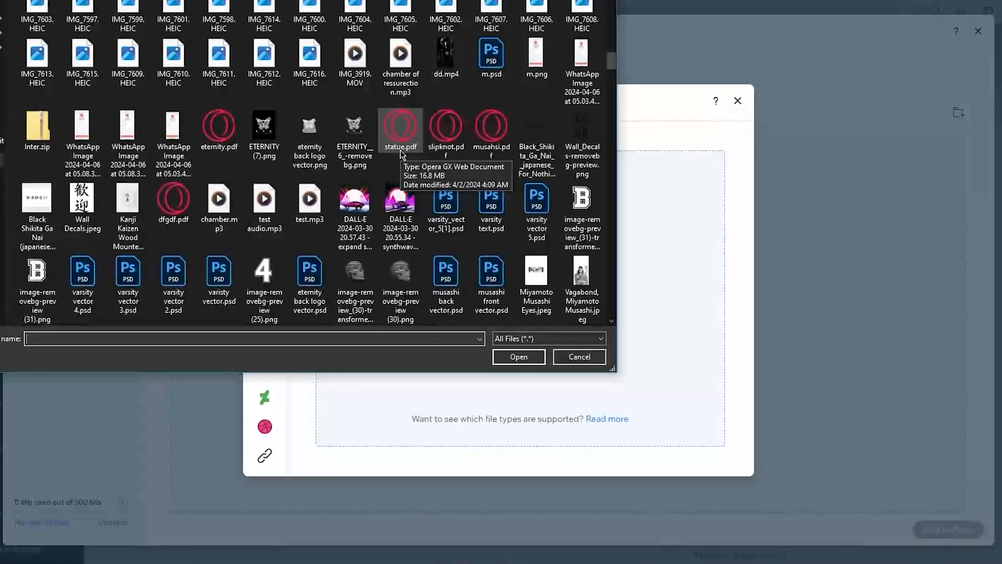
{"action": "scroll", "coordinate": [401, 152], "scroll_direction": "down", "scroll_amount": 3}
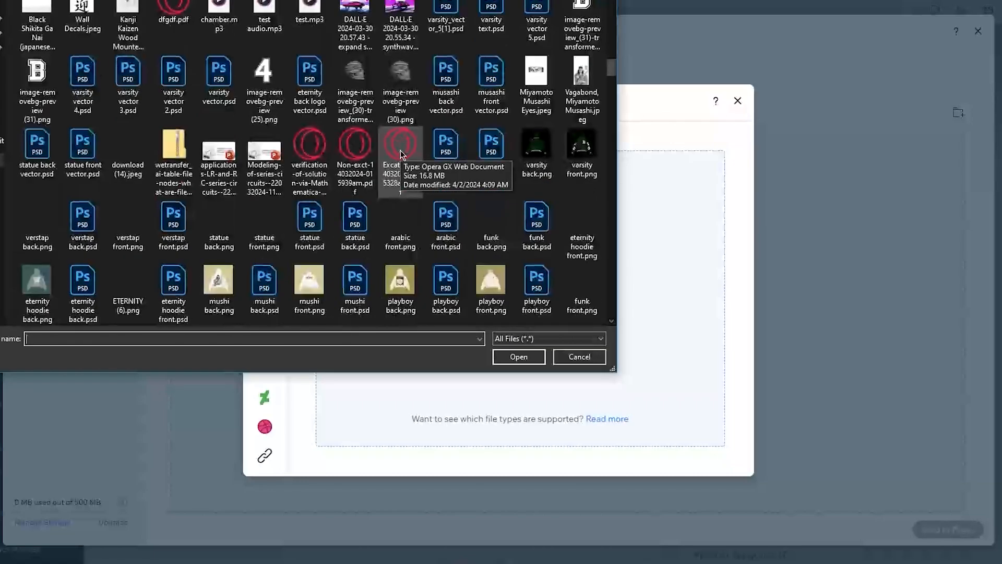
{"action": "scroll", "coordinate": [401, 153], "scroll_direction": "down", "scroll_amount": 3}
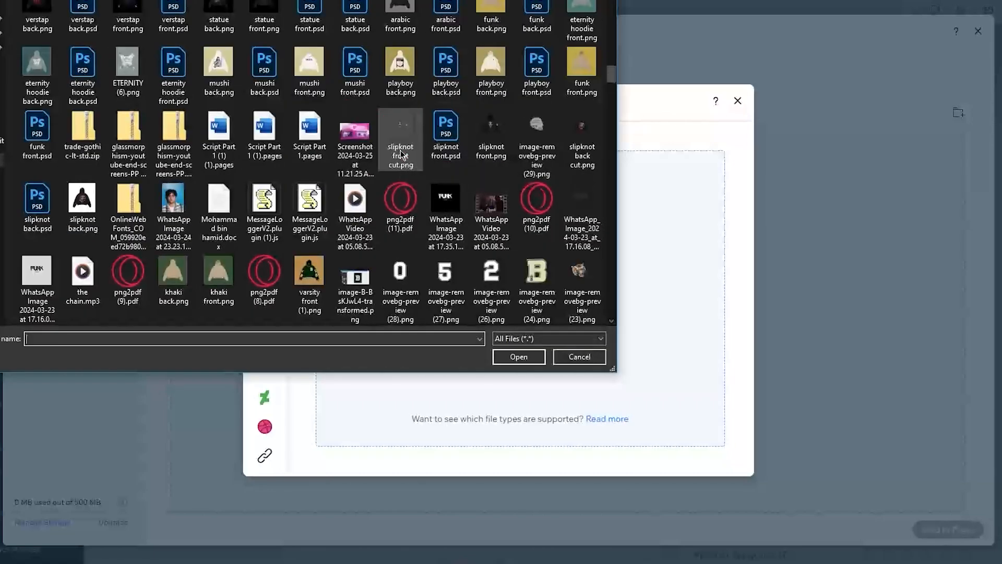
{"action": "scroll", "coordinate": [401, 153], "scroll_direction": "up", "scroll_amount": 2}
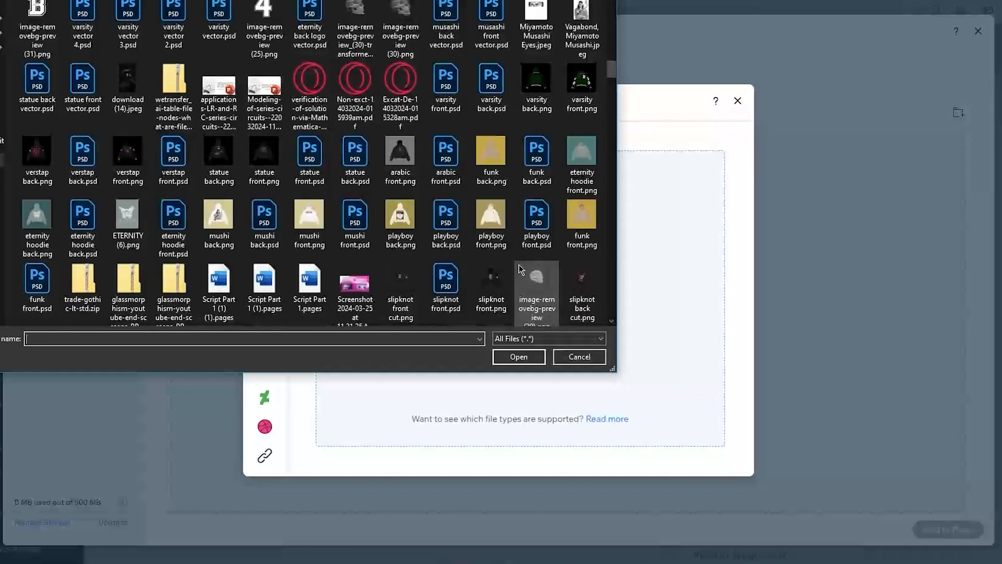
{"action": "left_click", "coordinate": [499, 277]}
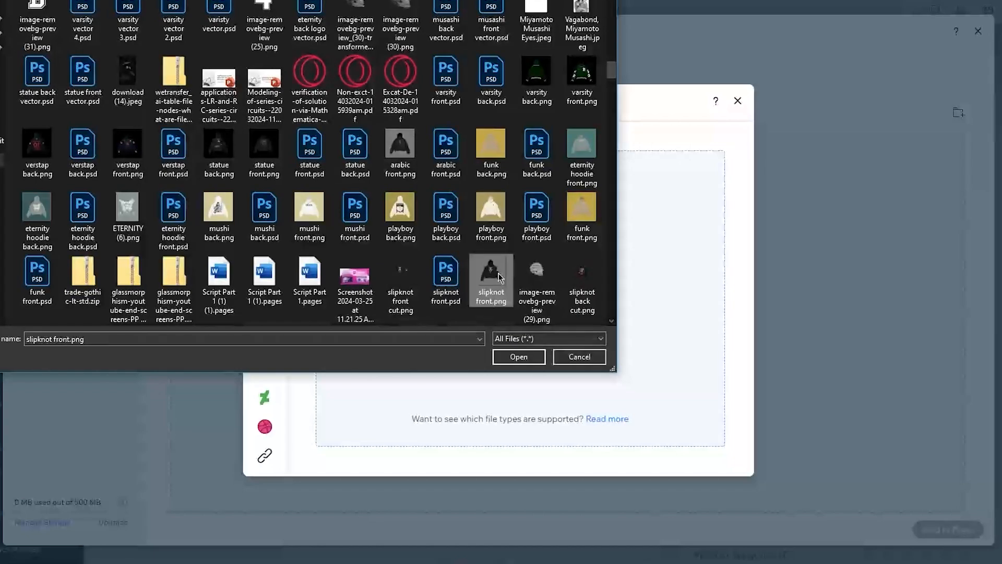
{"action": "double_click", "coordinate": [499, 276]}
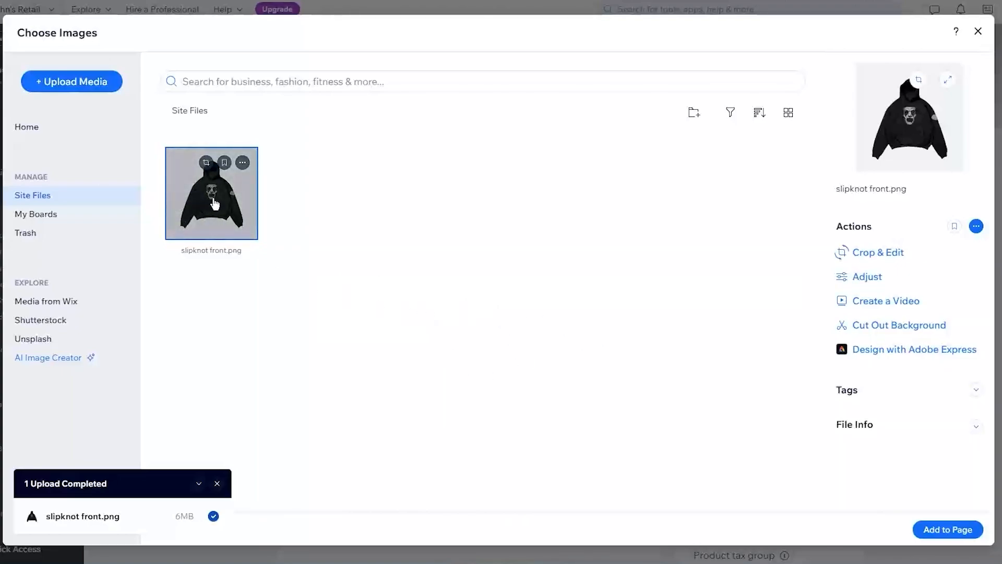
- Add the hoodie image to the Black Hoodie product, click into Description, and open a new browser tab
{"action": "left_click", "coordinate": [923, 529]}
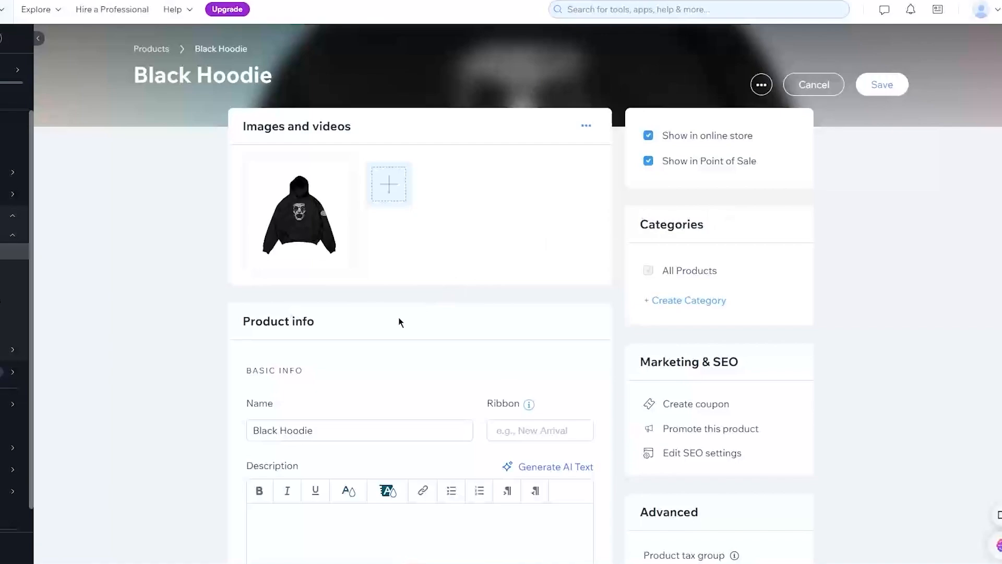
{"action": "scroll", "coordinate": [399, 317], "scroll_direction": "down", "scroll_amount": 3}
{"action": "left_click", "coordinate": [333, 362]}
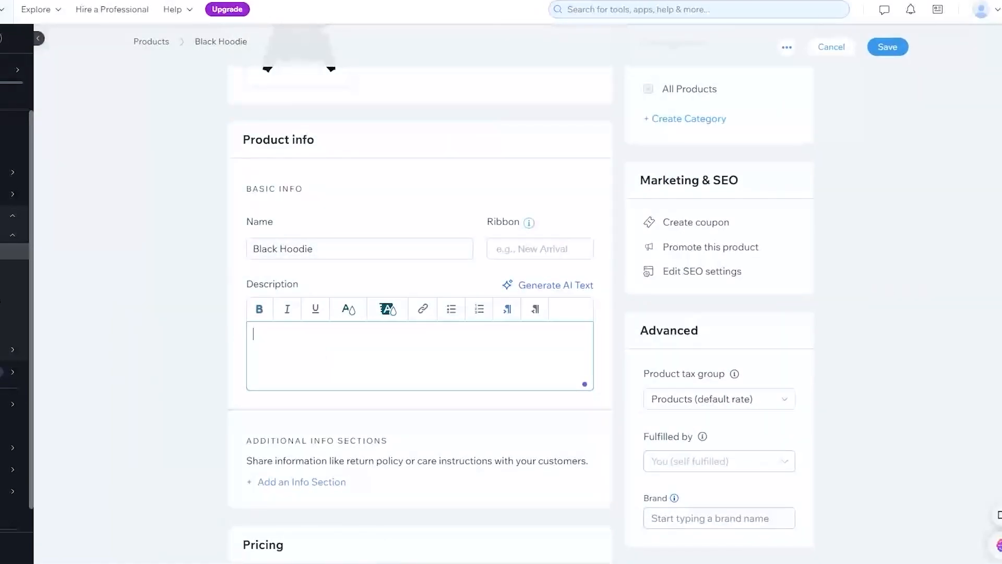
{"action": "key", "text": "ctrl+t"}
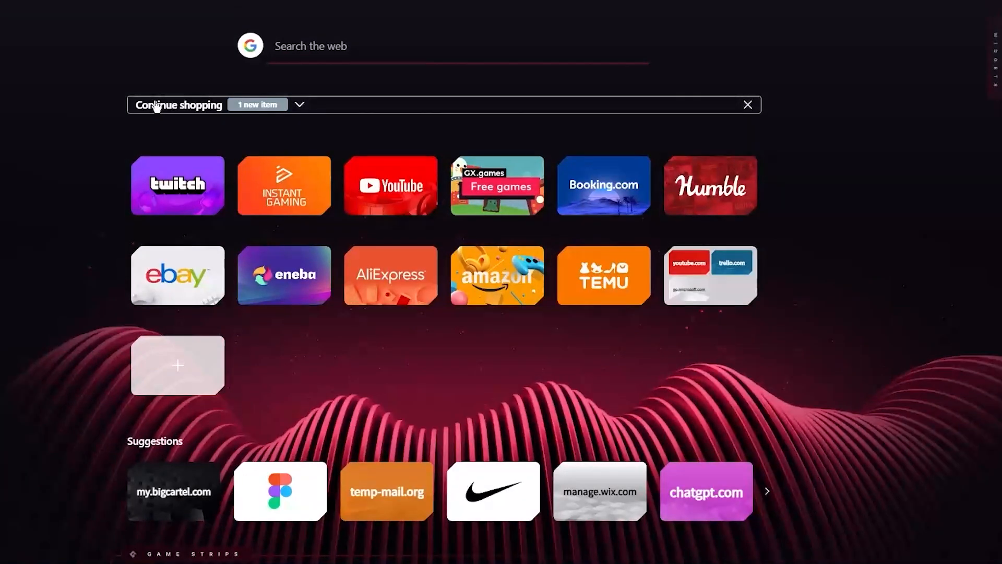
- Paste and submit in the new tab, returning to the Black Hoodie product editor
{"action": "key", "text": "ctrl+v"}
{"action": "key", "text": "Return"}
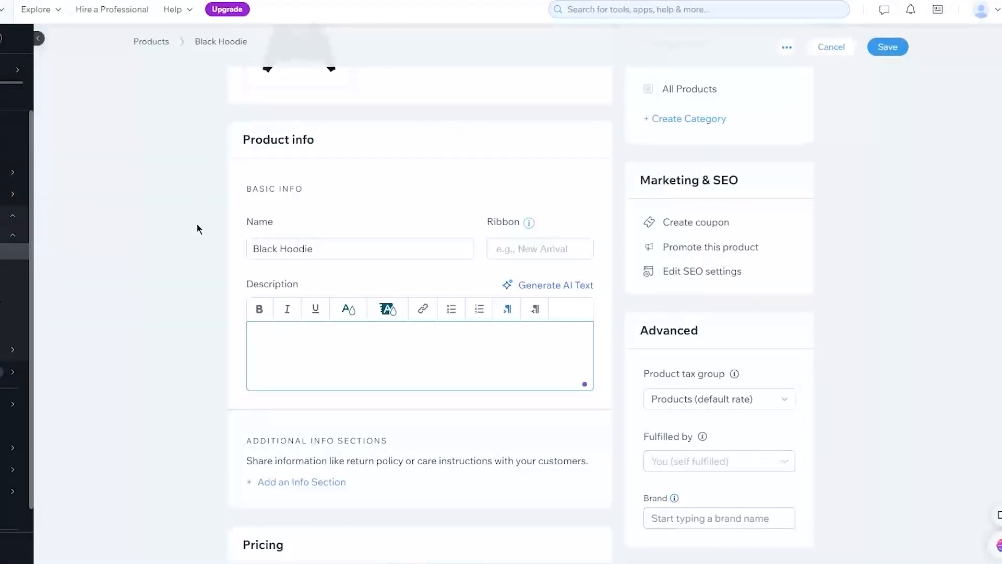
- In Sider's Write > Compose, enter the prompt asking for a black cotton hoodie product description
{"action": "left_click", "coordinate": [991, 544]}
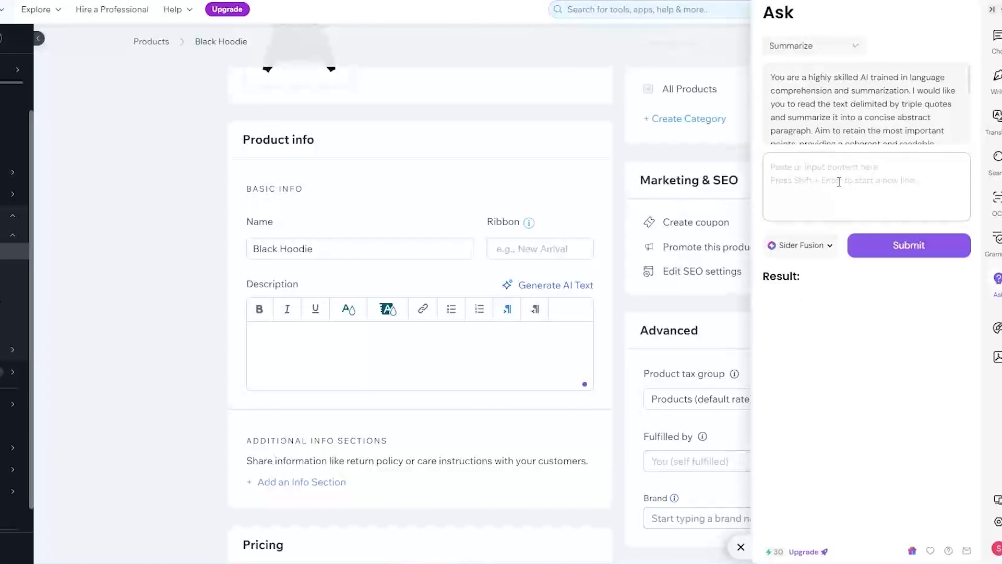
{"action": "left_click", "coordinate": [821, 47]}
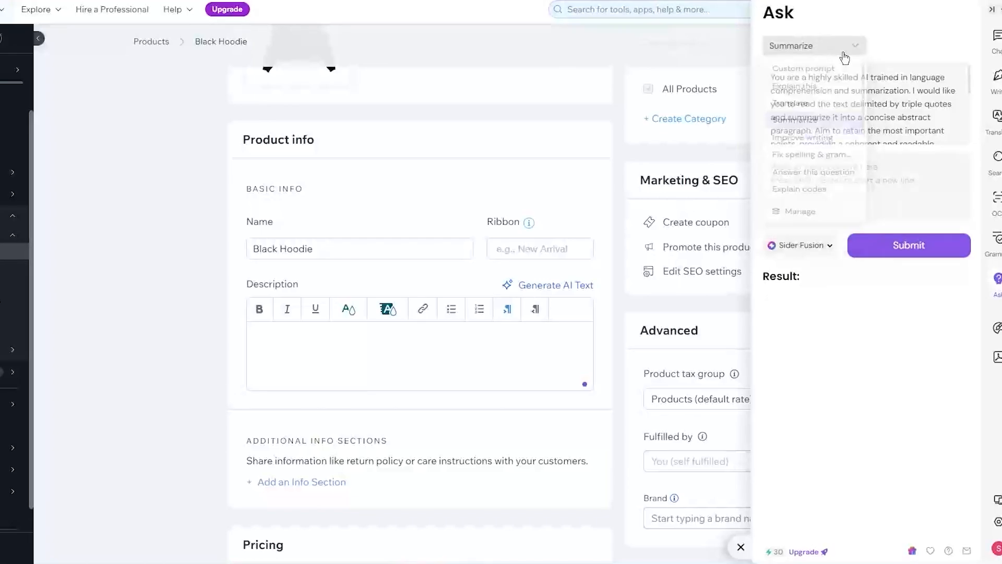
{"action": "left_click", "coordinate": [997, 37]}
{"action": "left_click", "coordinate": [997, 76]}
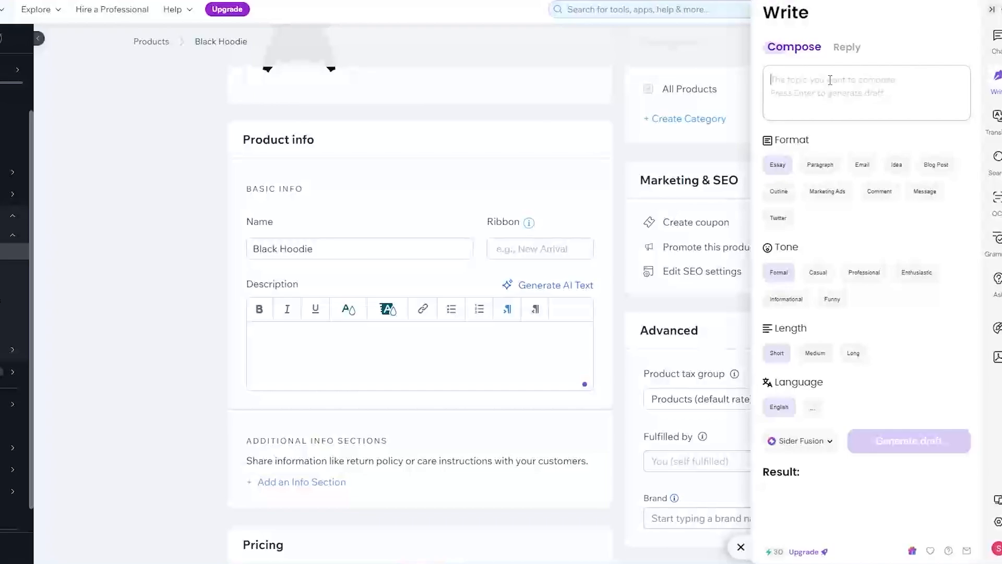
{"action": "left_click", "coordinate": [906, 92]}
{"action": "type", "text": "i"}
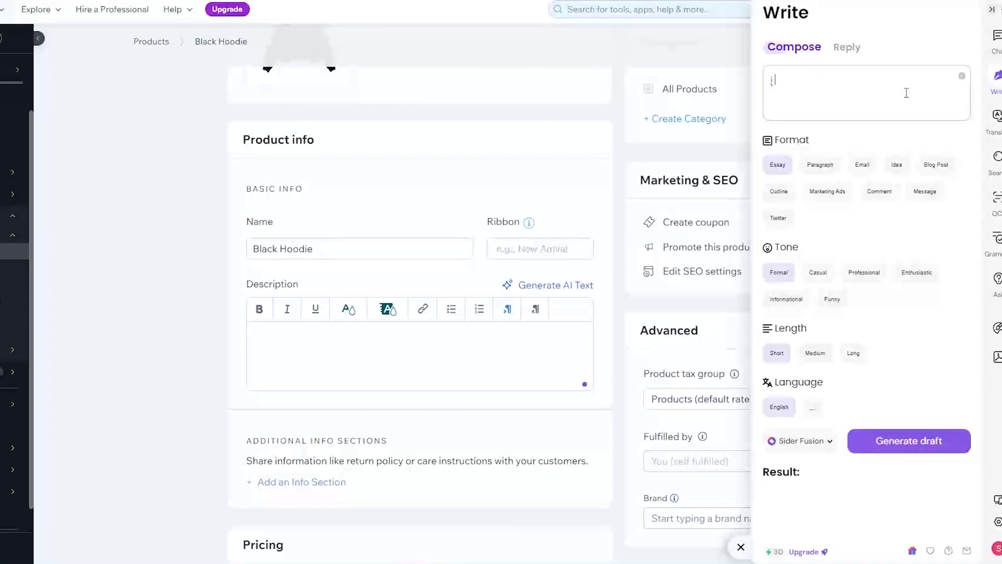
{"action": "type", "text": " want you to write me a product description f"}
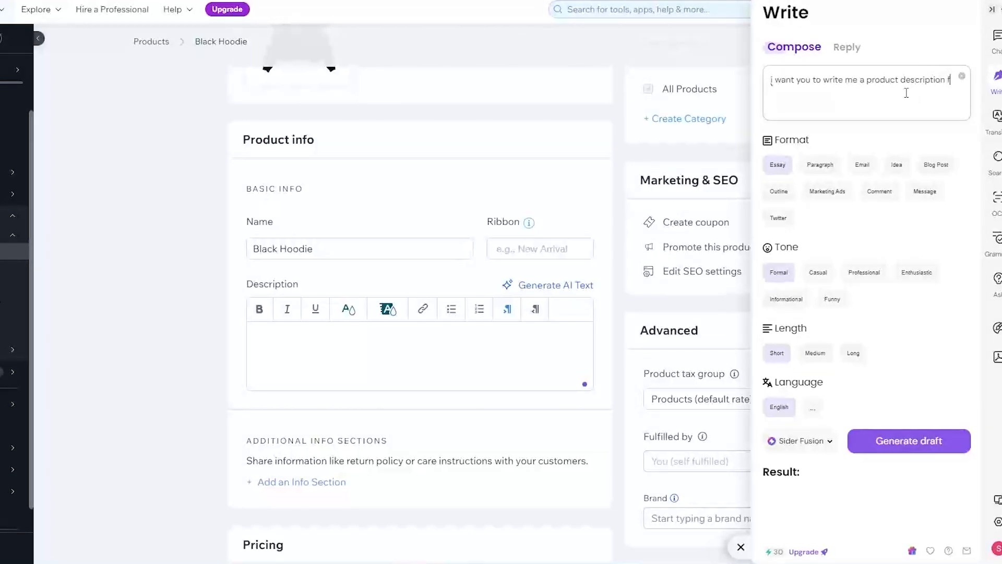
{"action": "type", "text": "or a black cotton hoodie"}
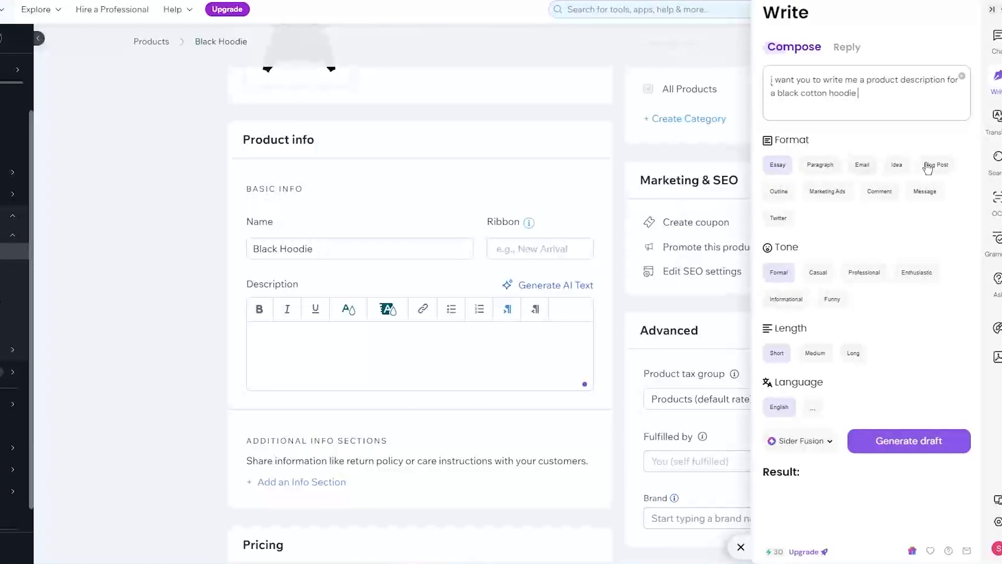
- Generate a Marketing Ads draft with an Informational tone and Medium length
{"action": "left_click", "coordinate": [835, 196]}
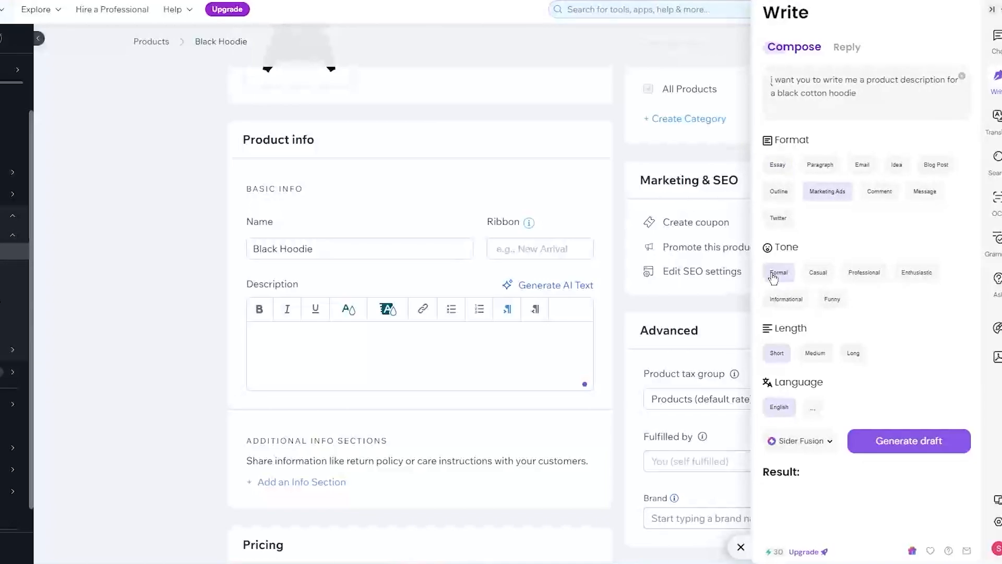
{"action": "left_click", "coordinate": [878, 278]}
{"action": "left_click", "coordinate": [786, 305]}
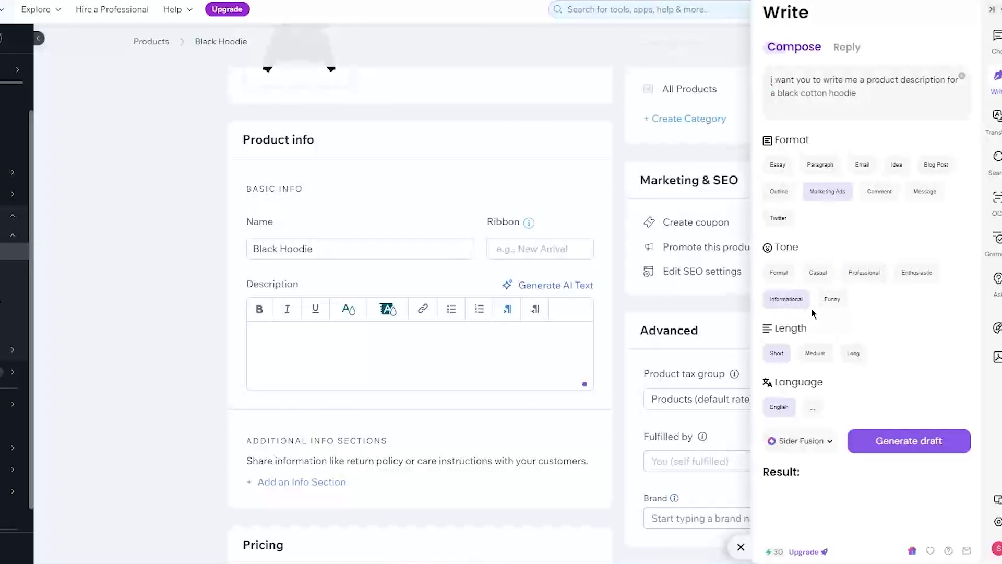
{"action": "left_click", "coordinate": [810, 358]}
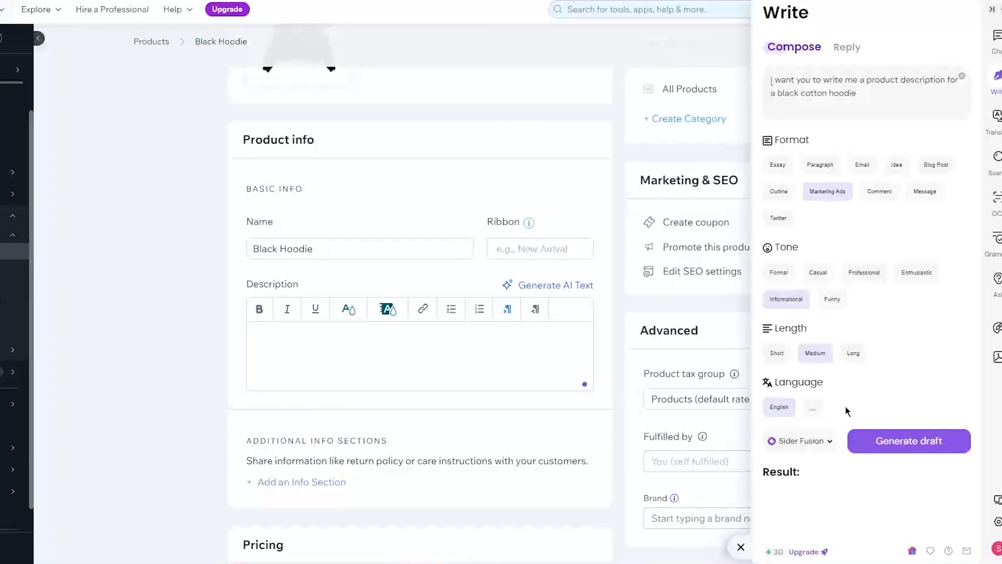
{"action": "left_click", "coordinate": [881, 447]}
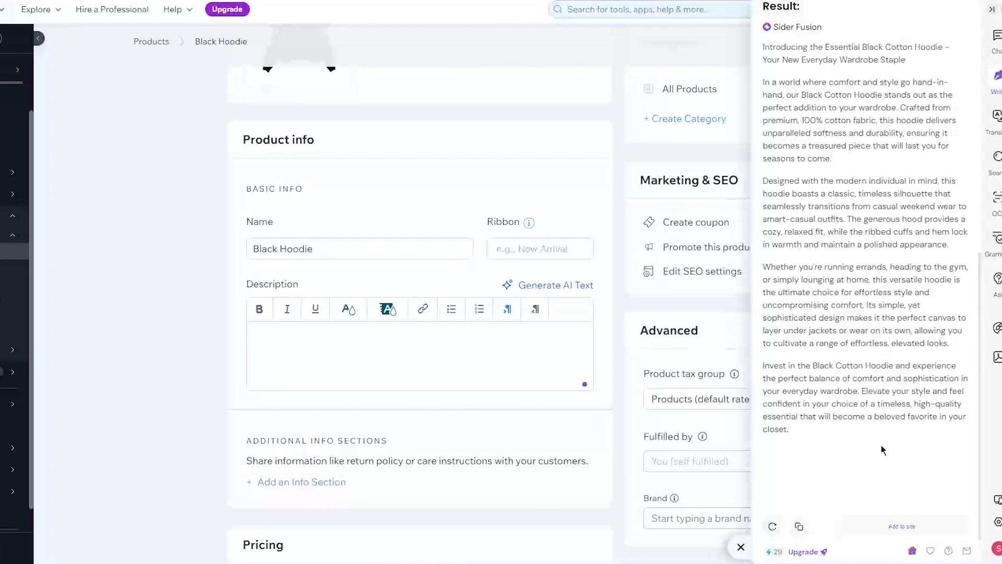
- Copy the generated description into the product's Description field and close the Sider panel
{"action": "left_click_drag", "start_coordinate": [790, 434], "coordinate": [776, 54]}
{"action": "right_click", "coordinate": [776, 54]}
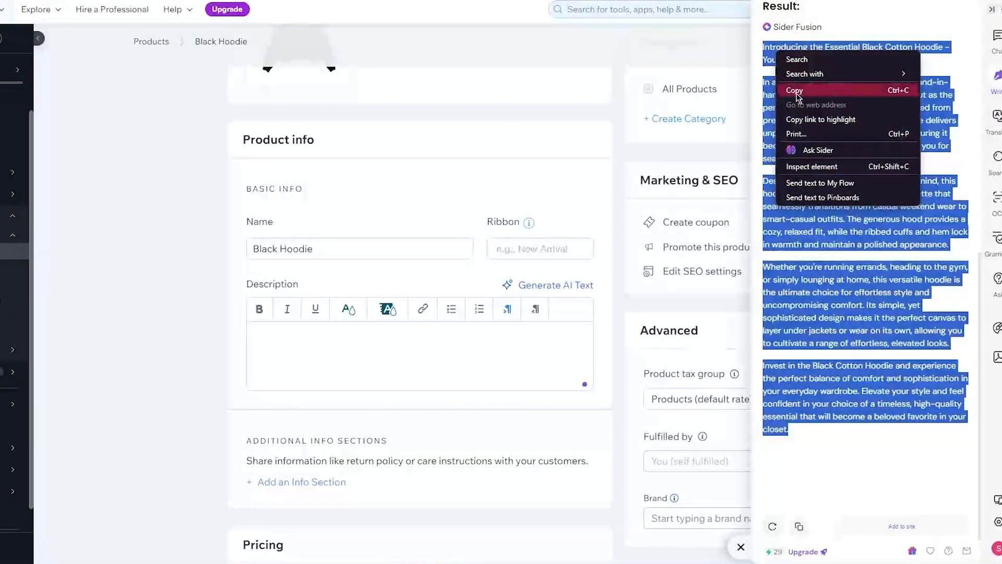
{"action": "left_click", "coordinate": [794, 90]}
{"action": "right_click", "coordinate": [338, 381]}
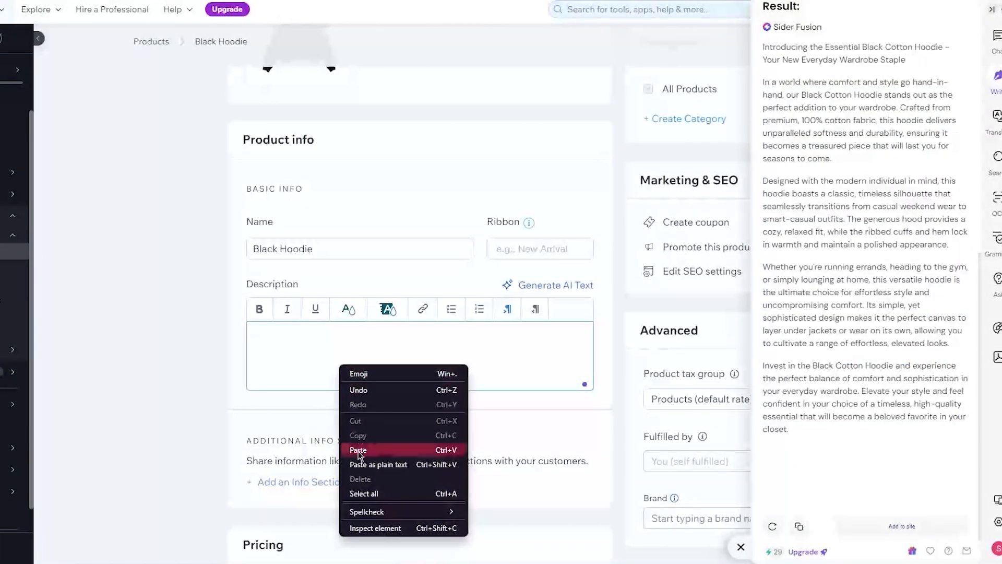
{"action": "left_click", "coordinate": [368, 449]}
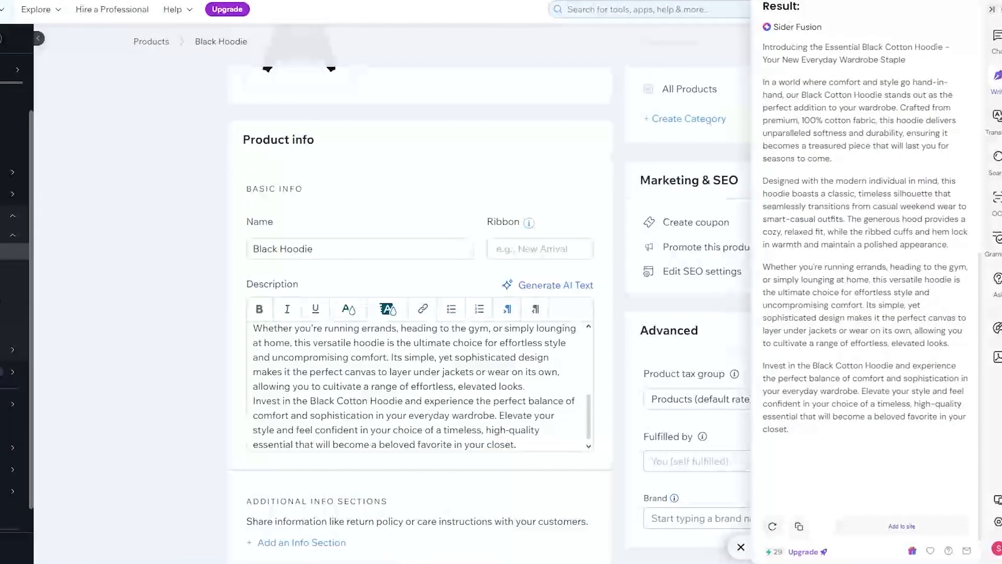
{"action": "left_click", "coordinate": [741, 547]}
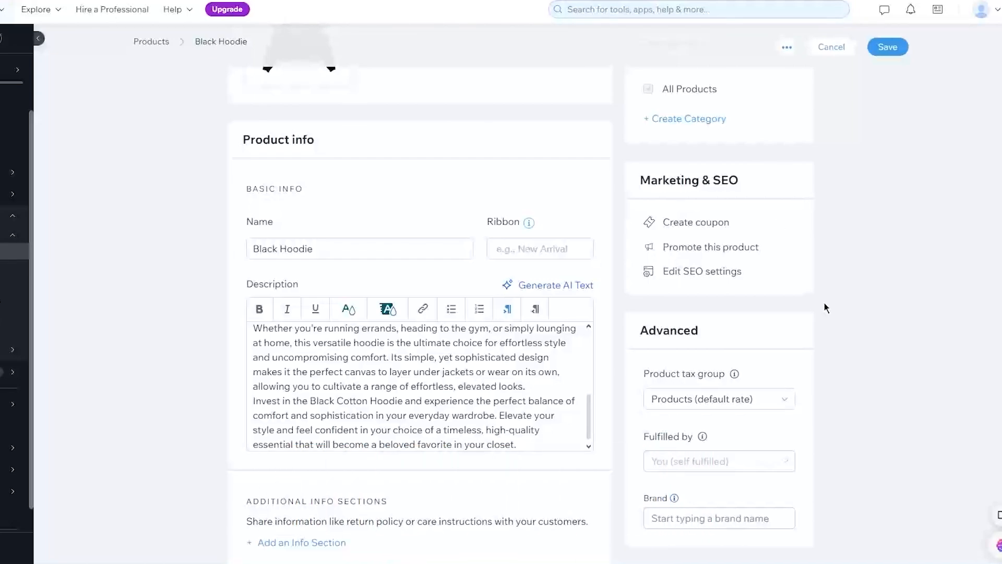
- Set the Black Hoodie price to 6000, leaving On sale switched off
{"action": "scroll", "coordinate": [825, 303], "scroll_direction": "down", "scroll_amount": 1}
{"action": "scroll", "coordinate": [825, 303], "scroll_direction": "down", "scroll_amount": 2}
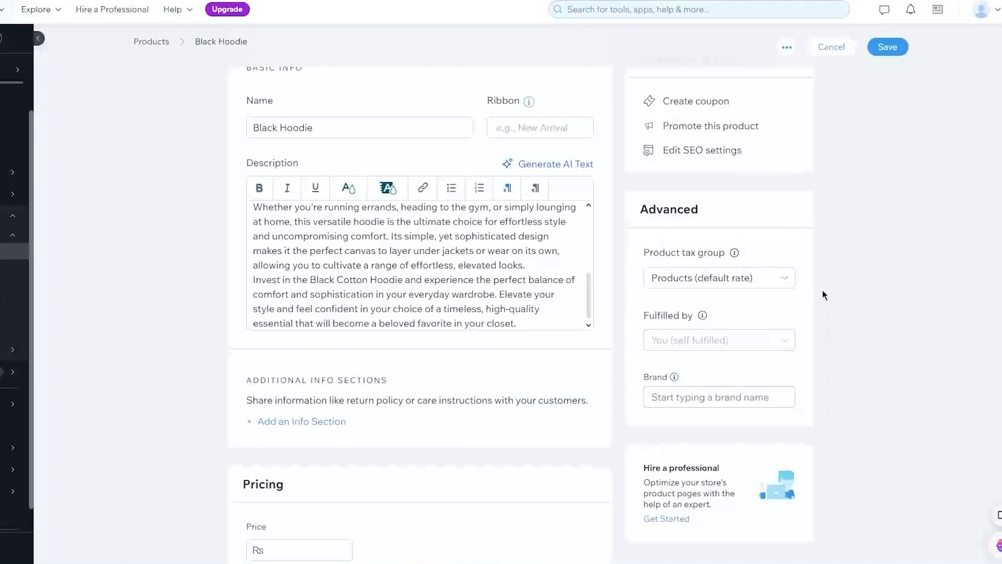
{"action": "scroll", "coordinate": [871, 390], "scroll_direction": "down", "scroll_amount": 10}
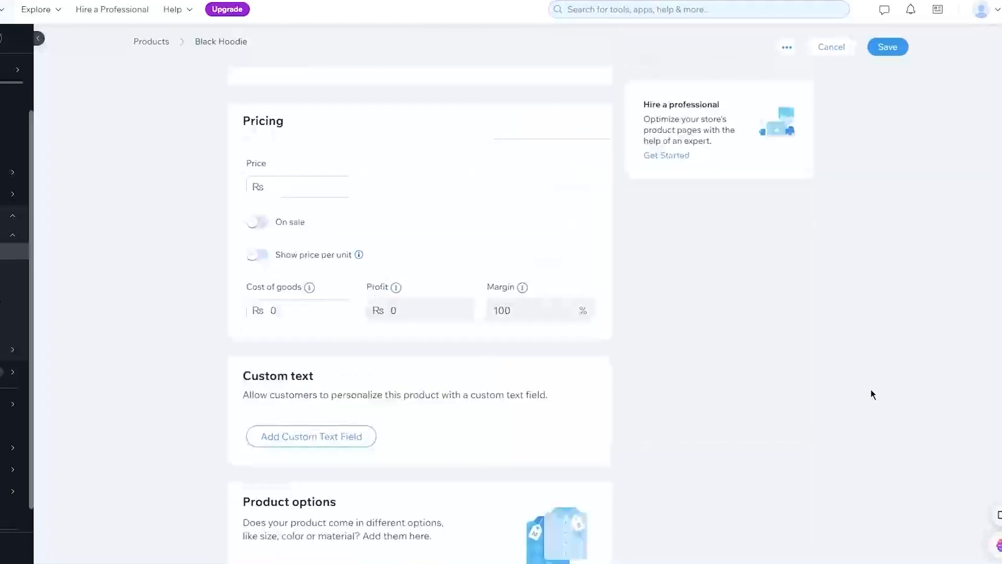
{"action": "scroll", "coordinate": [871, 389], "scroll_direction": "down", "scroll_amount": 10}
{"action": "scroll", "coordinate": [871, 390], "scroll_direction": "up", "scroll_amount": 10}
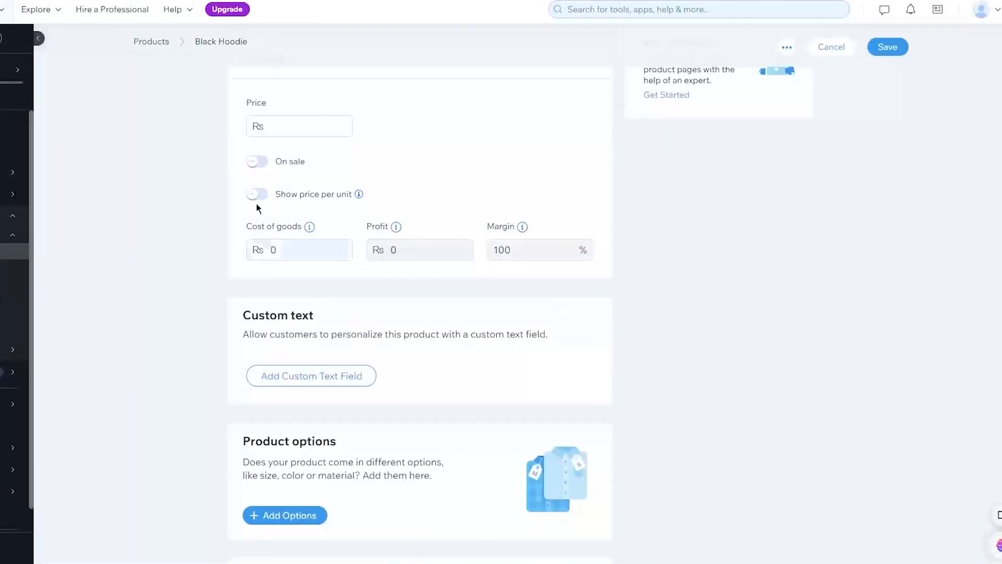
{"action": "left_click", "coordinate": [257, 163]}
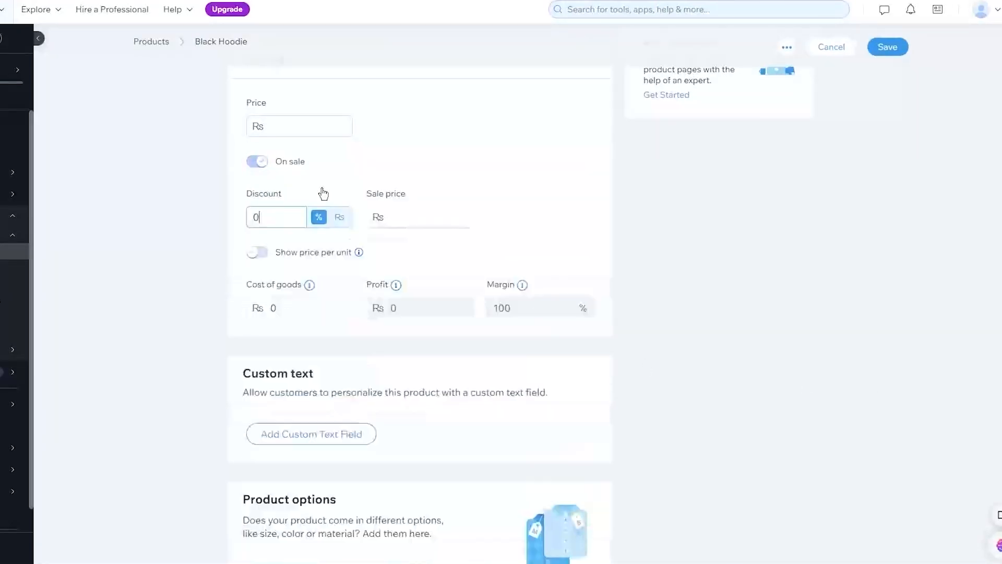
{"action": "left_click", "coordinate": [257, 161]}
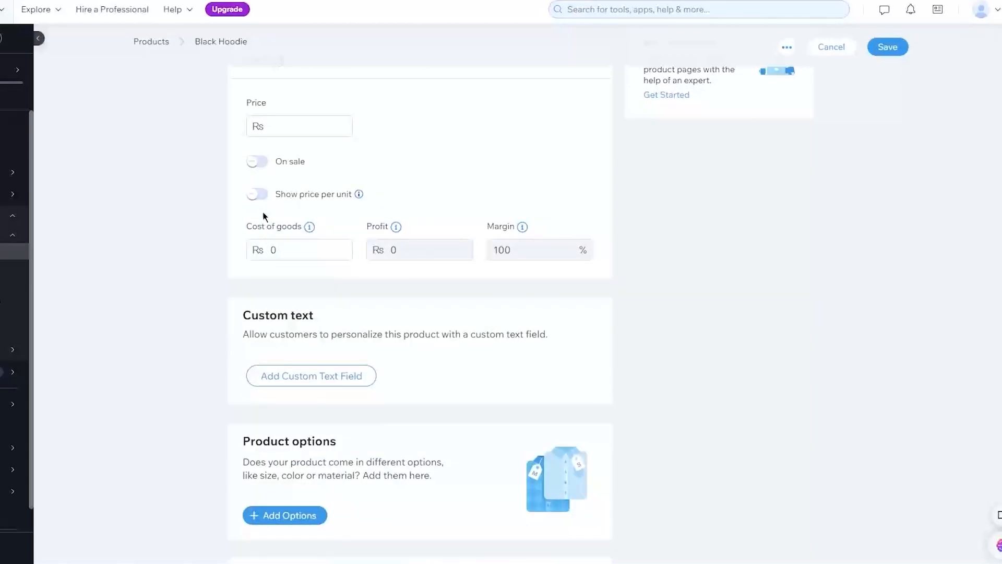
{"action": "left_click", "coordinate": [271, 121]}
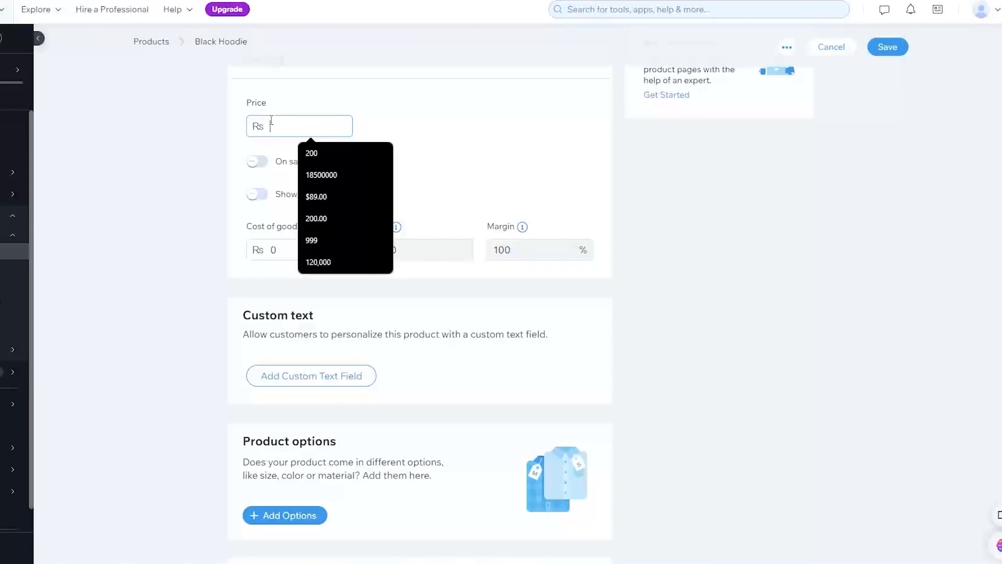
{"action": "type", "text": "6000"}
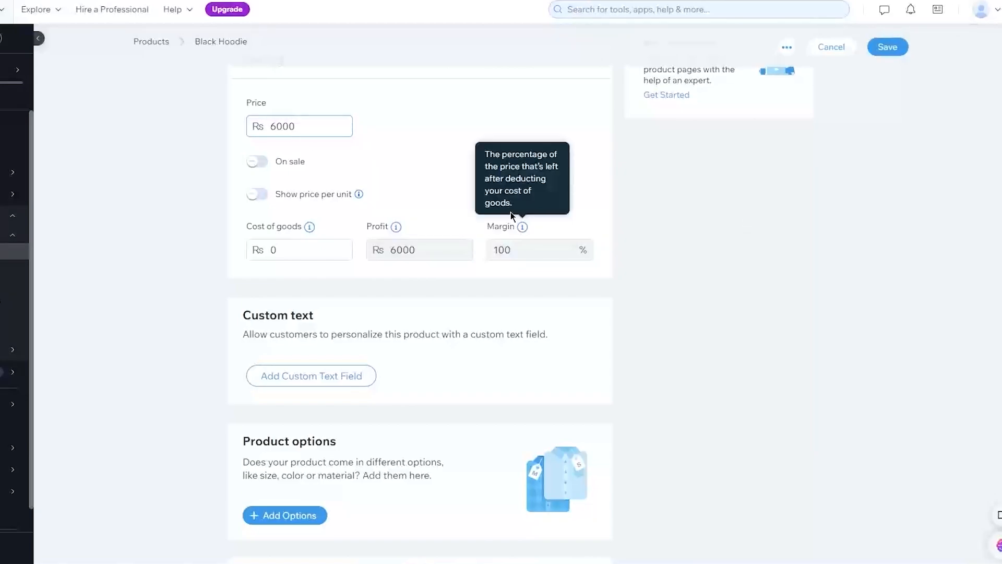
{"action": "left_click", "coordinate": [511, 213]}
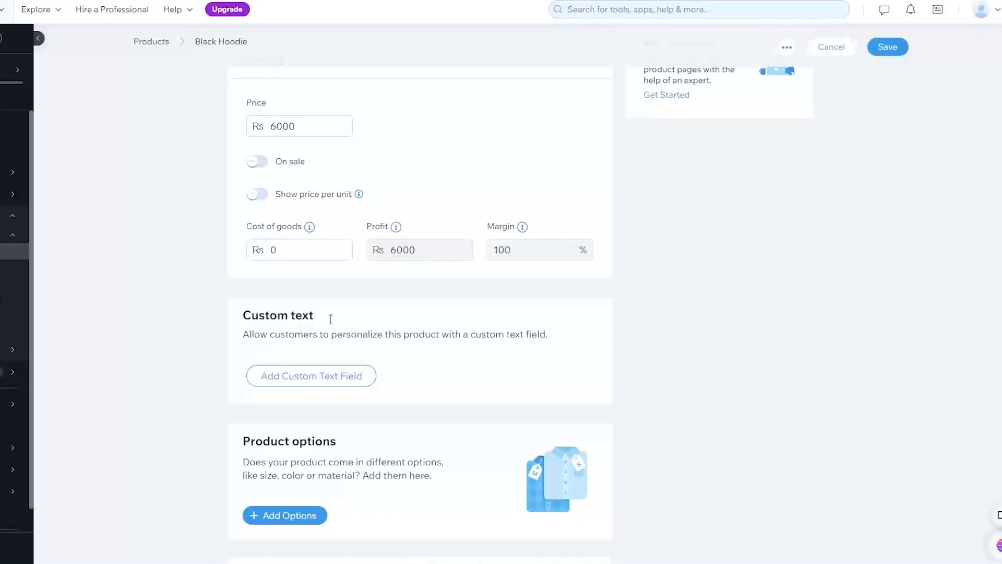
{"action": "scroll", "coordinate": [330, 319], "scroll_direction": "down", "scroll_amount": 8}
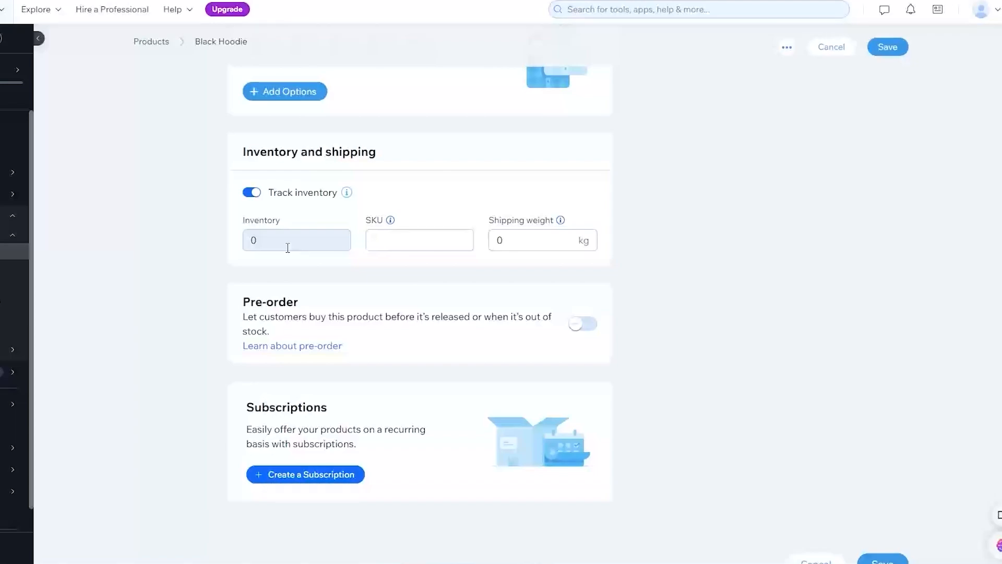
- Change the Black Hoodie inventory to 50000 and save the product
{"action": "left_click", "coordinate": [287, 248]}
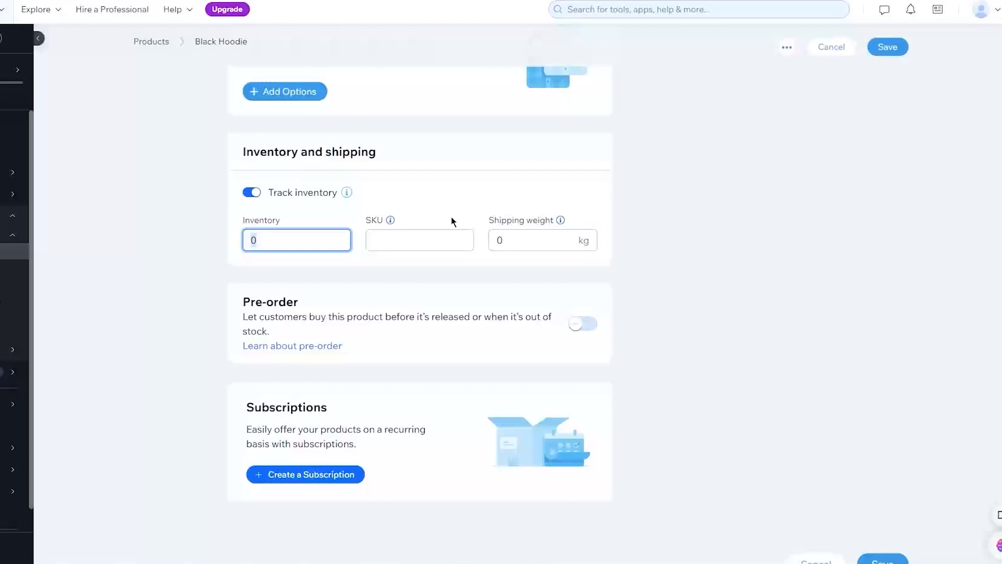
{"action": "key", "text": "BackSpace"}
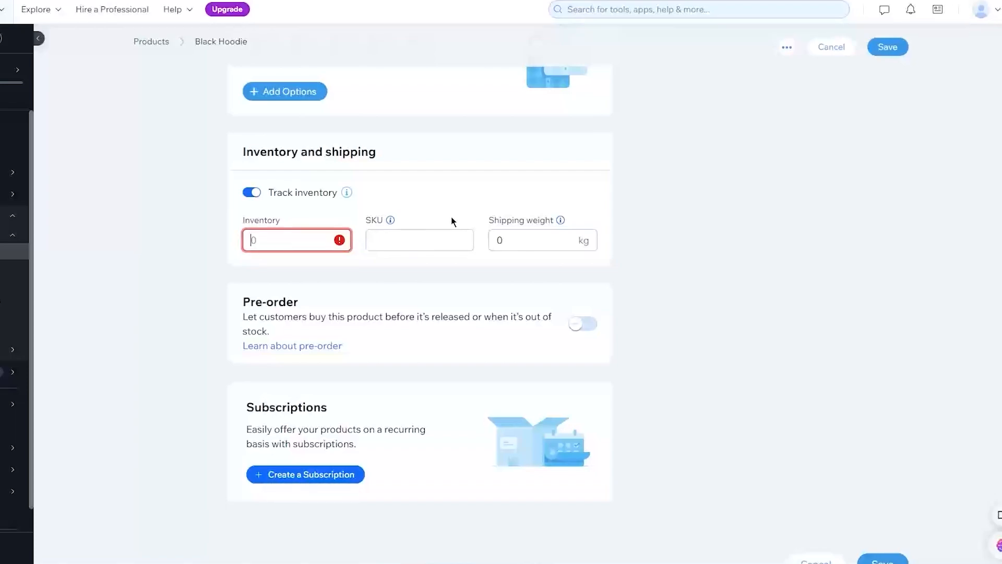
{"action": "type", "text": "50000"}
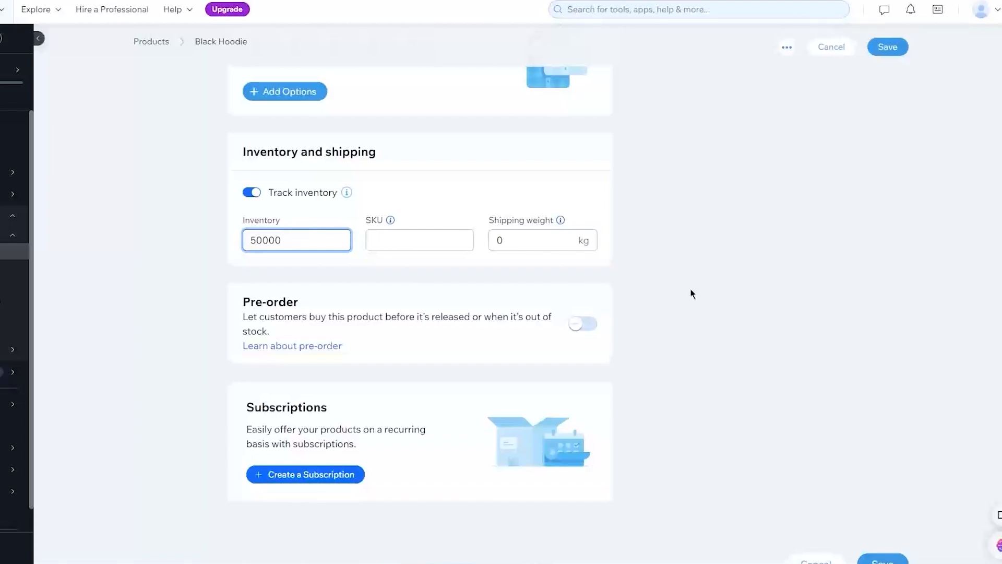
{"action": "left_click", "coordinate": [691, 294]}
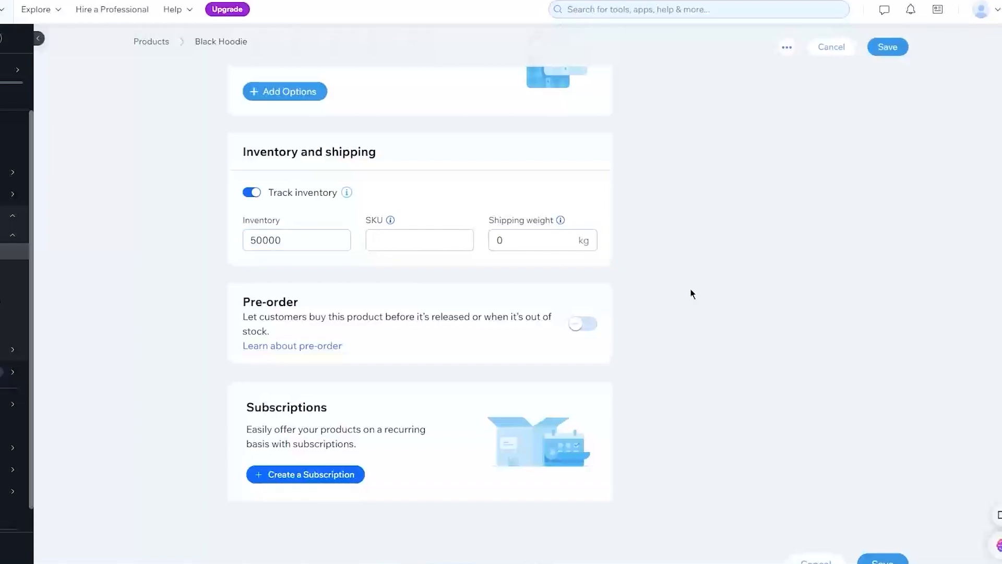
{"action": "scroll", "coordinate": [692, 294], "scroll_direction": "down", "scroll_amount": 2}
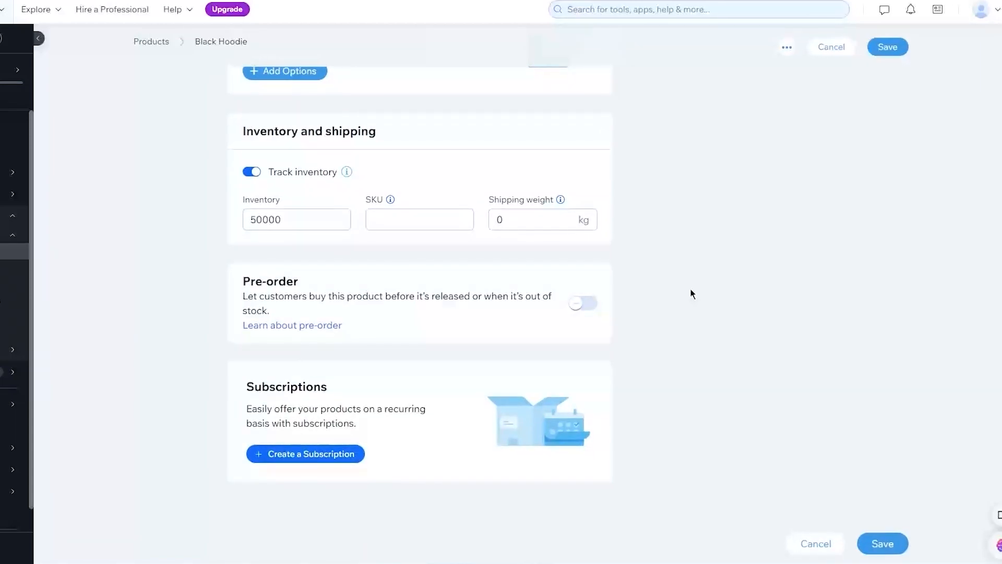
{"action": "left_click", "coordinate": [873, 541]}
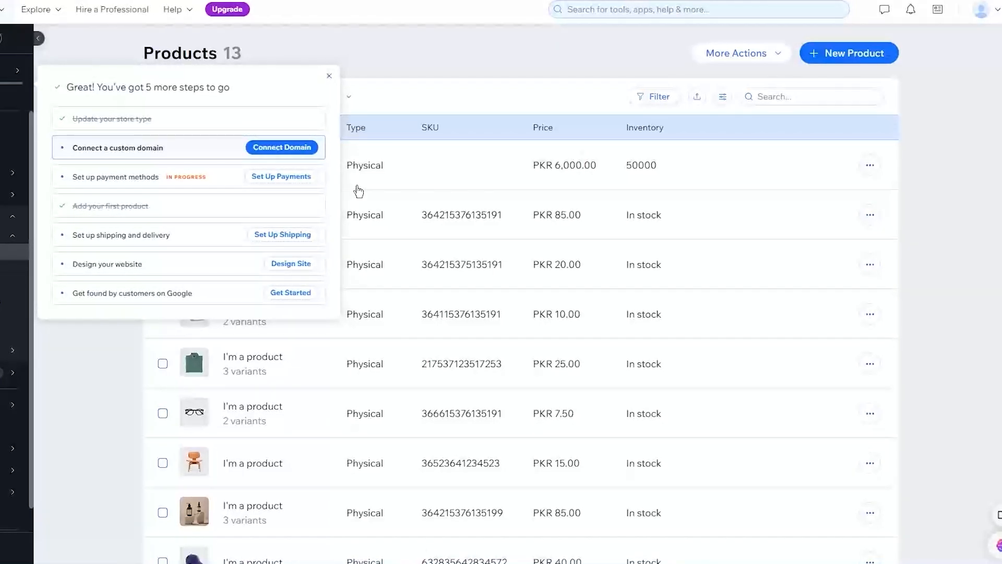
- Open the shipping and delivery setup from the store setup checklist
{"action": "mouse_move", "coordinate": [358, 190]}
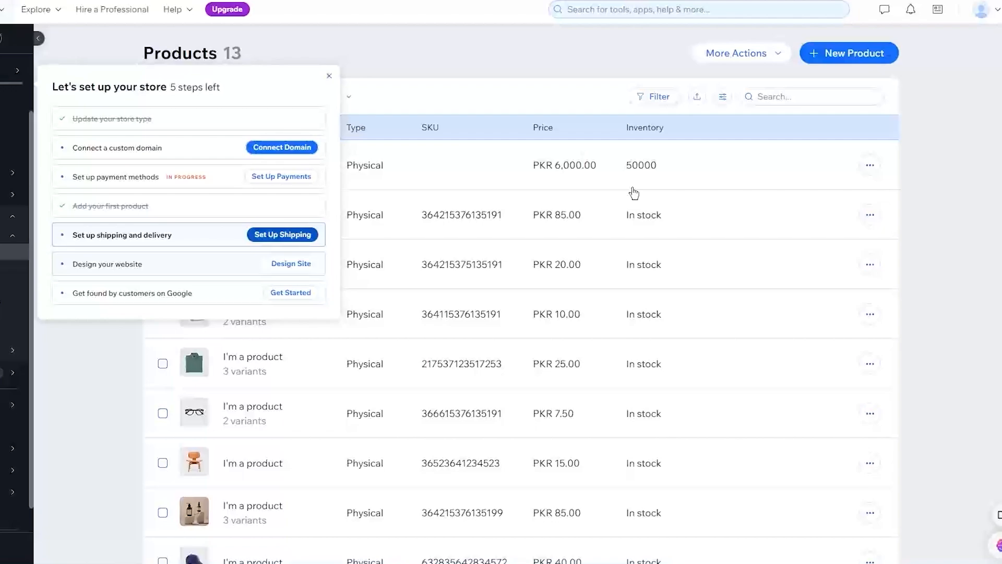
{"action": "left_click", "coordinate": [283, 235]}
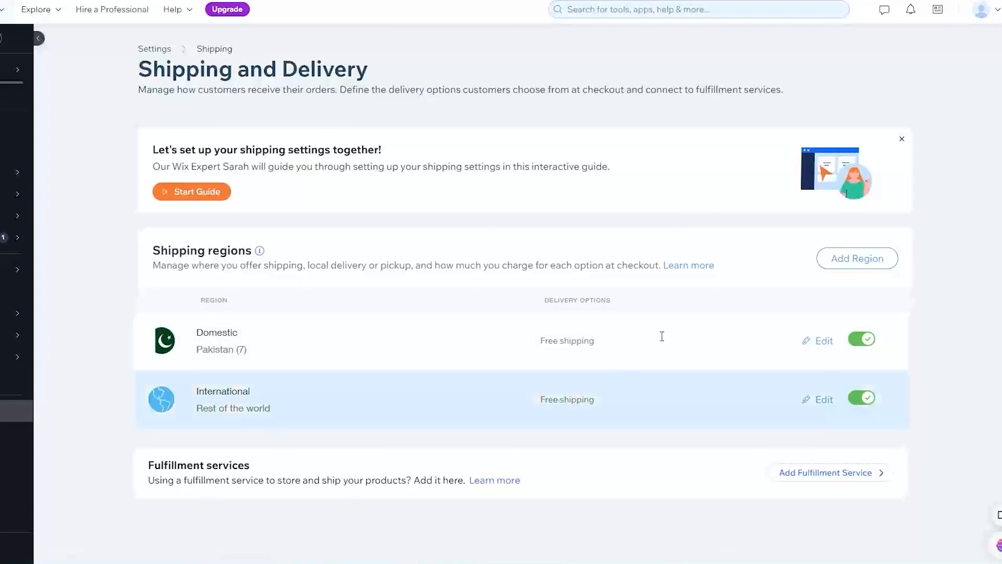
- Edit the Domestic region and expand the 'Select how shipping is calculated' dropdown
{"action": "left_click", "coordinate": [825, 340]}
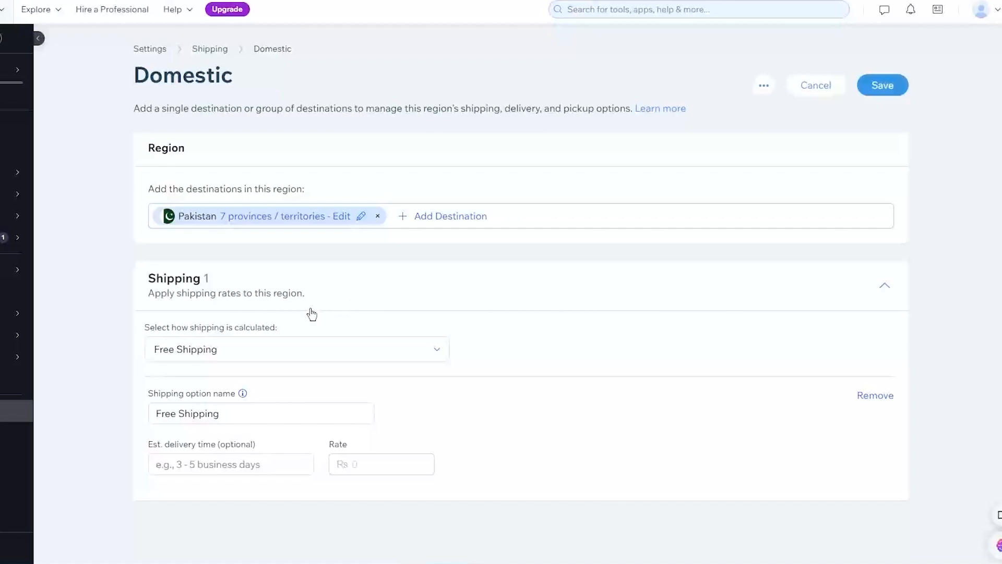
{"action": "scroll", "coordinate": [310, 253], "scroll_direction": "down", "scroll_amount": 2}
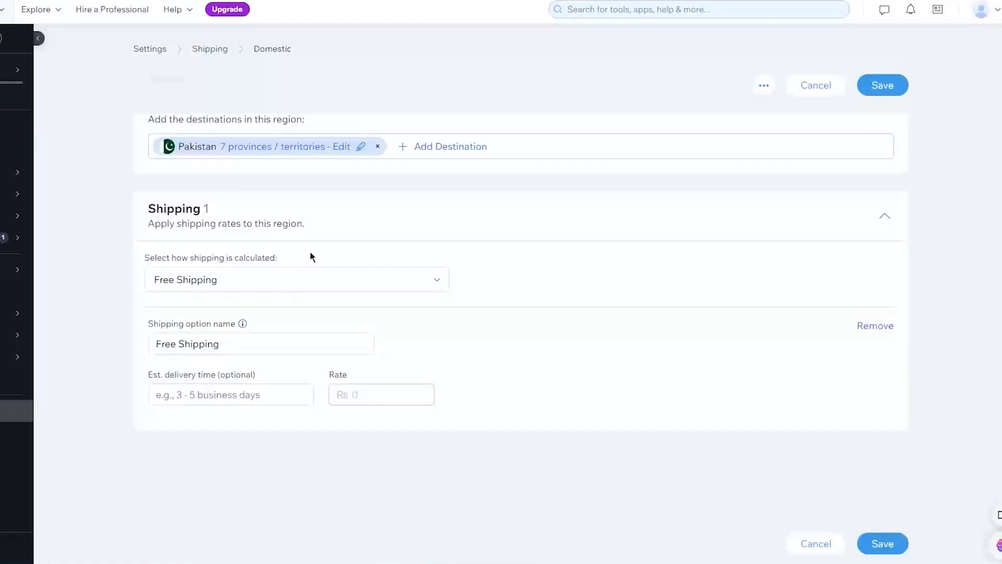
{"action": "left_click", "coordinate": [285, 284]}
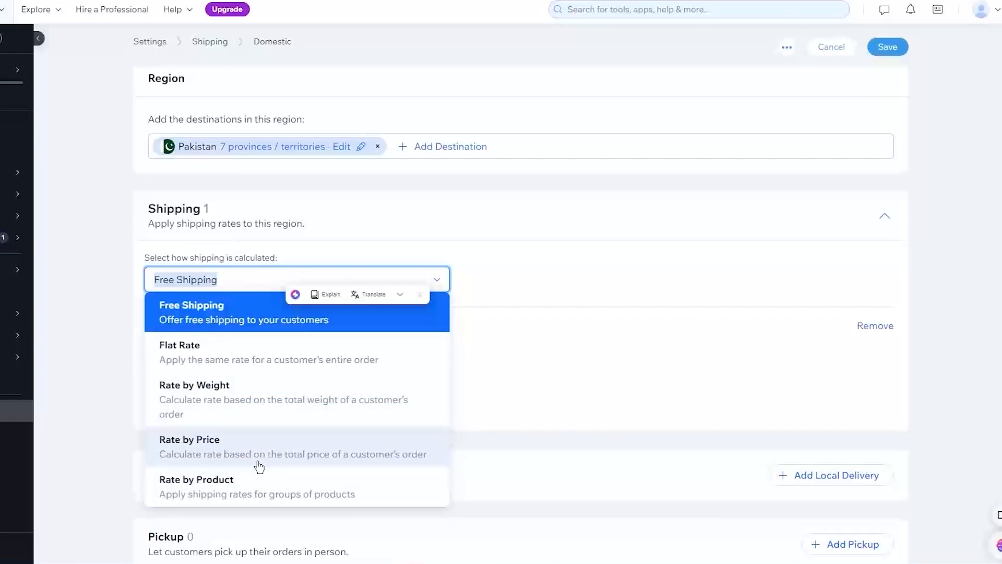
- Choose Rate by Price with option name 'standard' and delivery time 3-5 days
{"action": "left_click", "coordinate": [240, 441]}
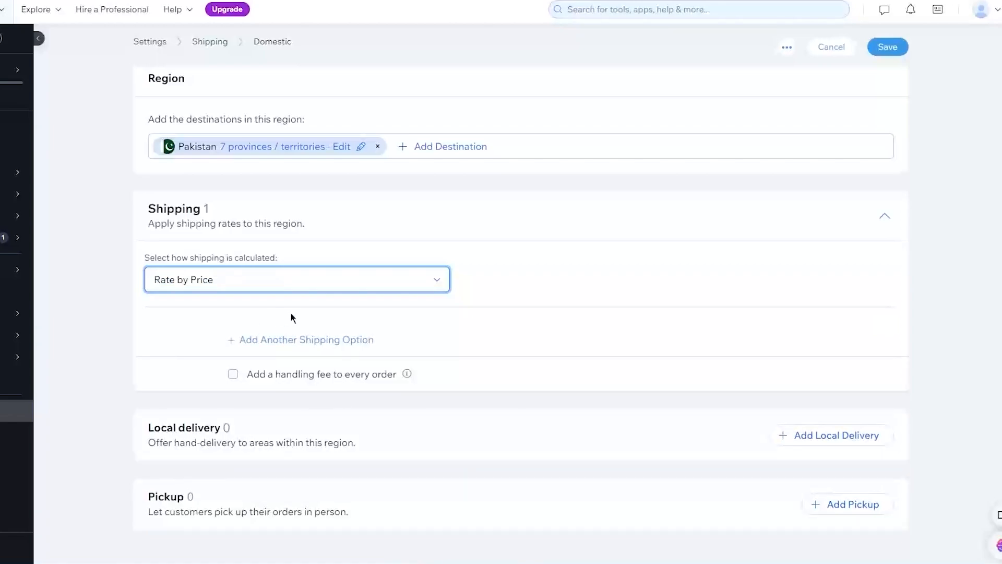
{"action": "left_click", "coordinate": [342, 339]}
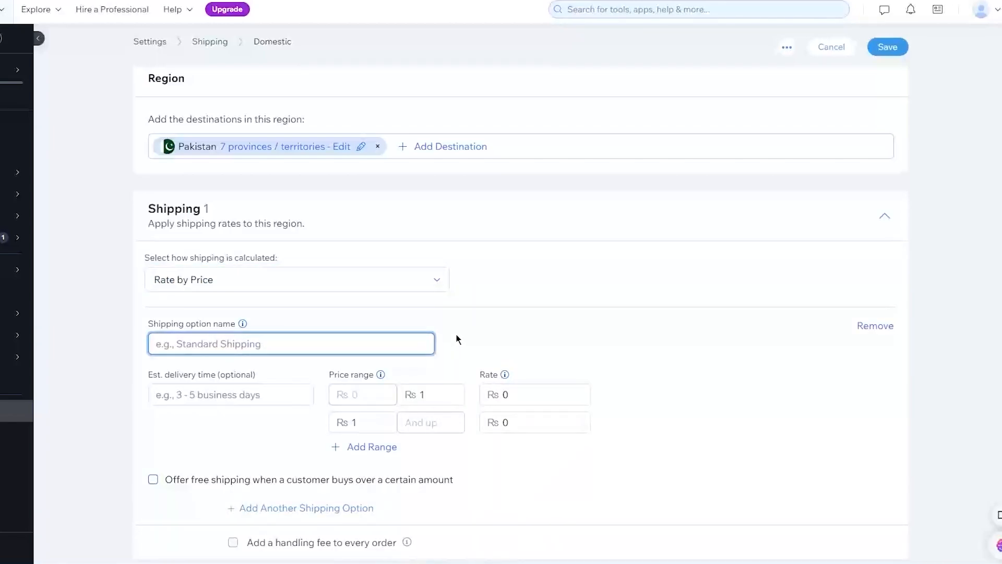
{"action": "type", "text": "1"}
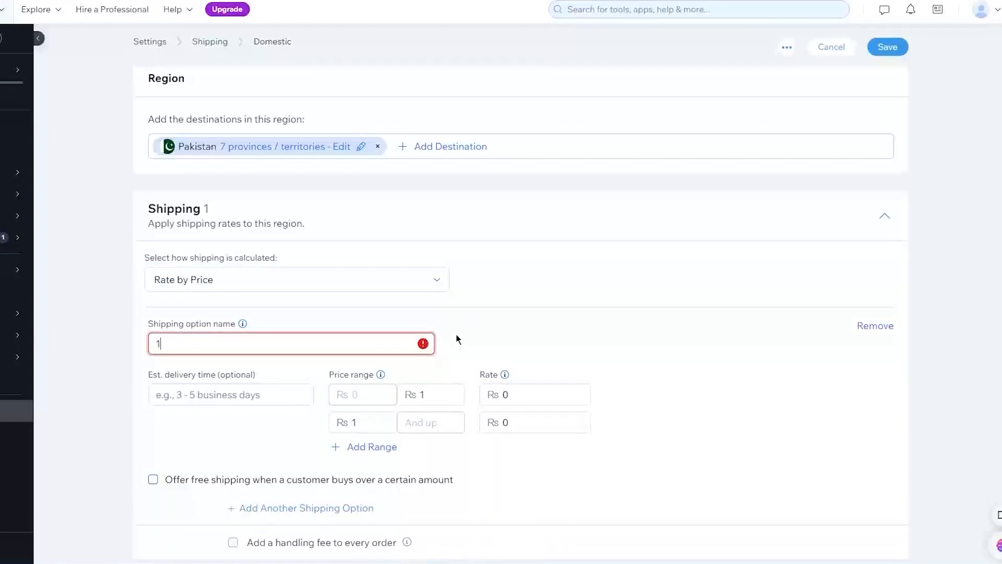
{"action": "key", "text": "BackSpace"}
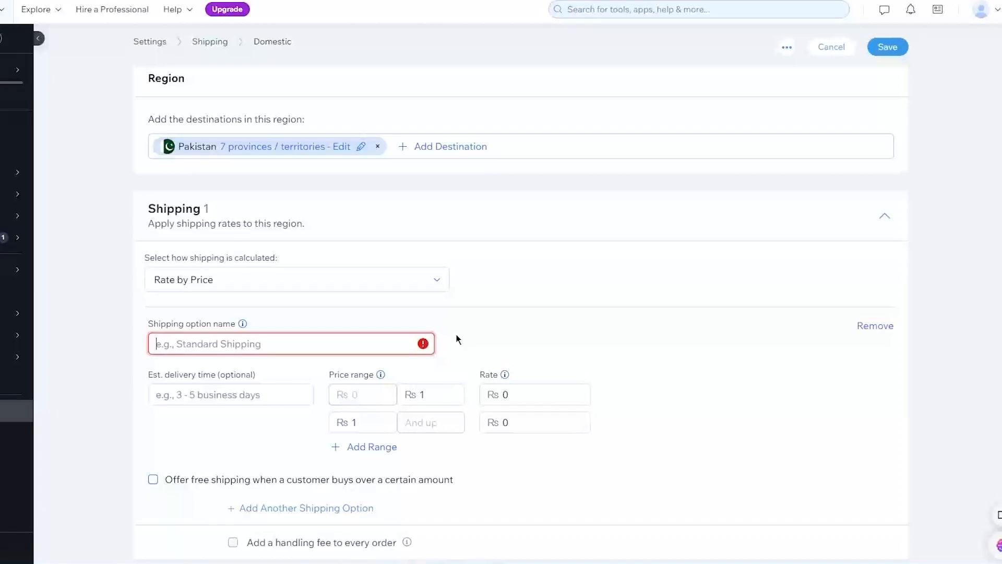
{"action": "type", "text": "standard"}
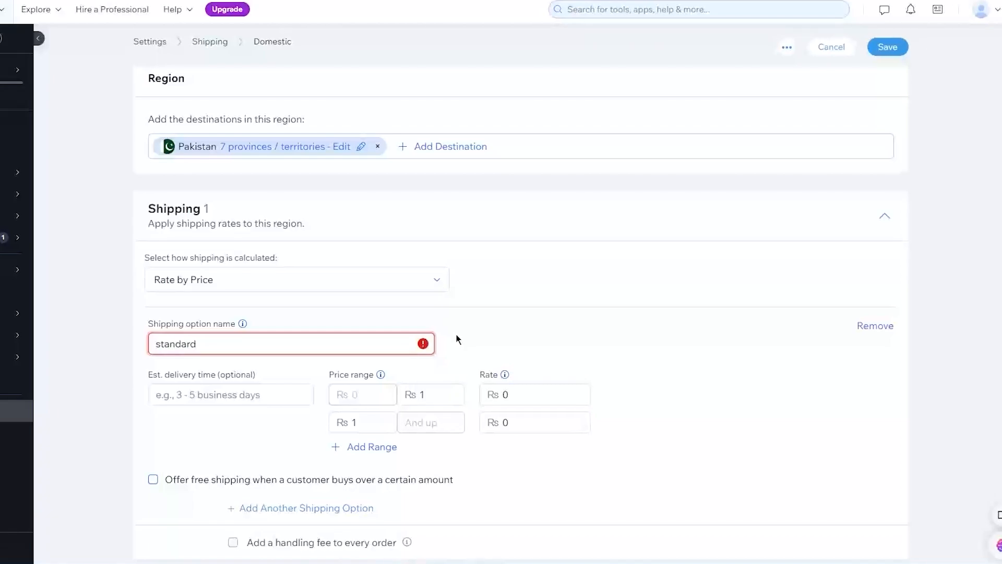
{"action": "left_click", "coordinate": [231, 390]}
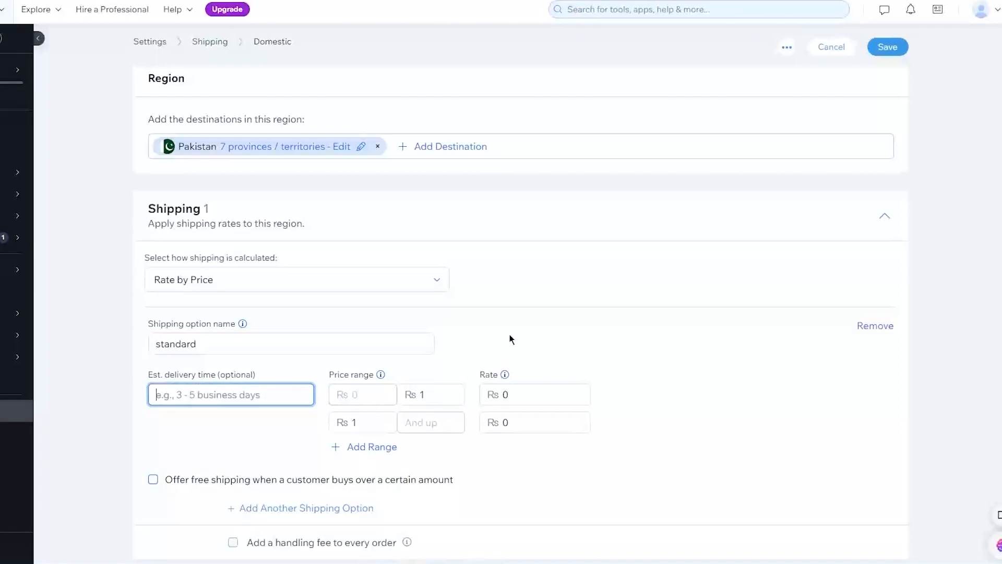
{"action": "type", "text": "3-"}
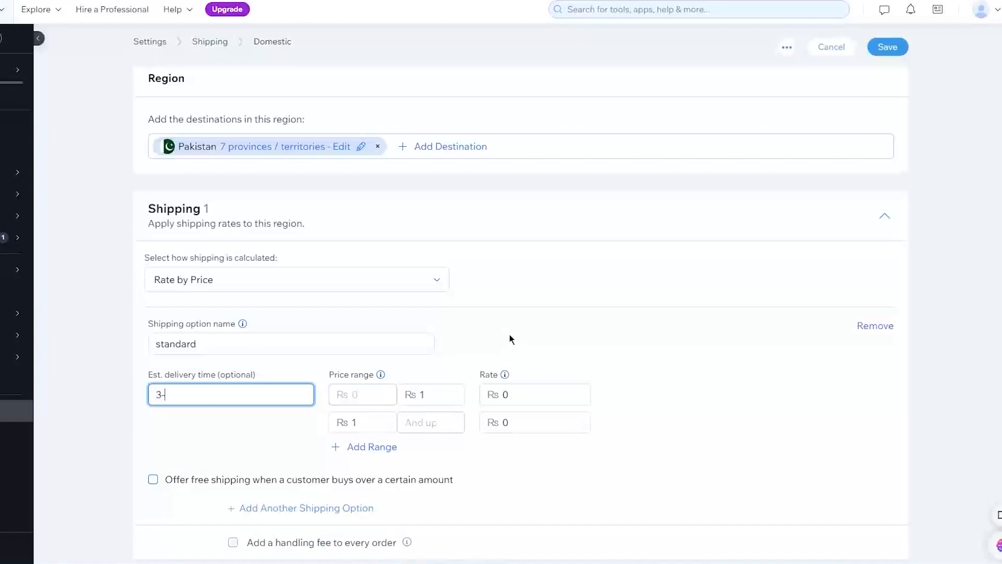
{"action": "type", "text": "5 days"}
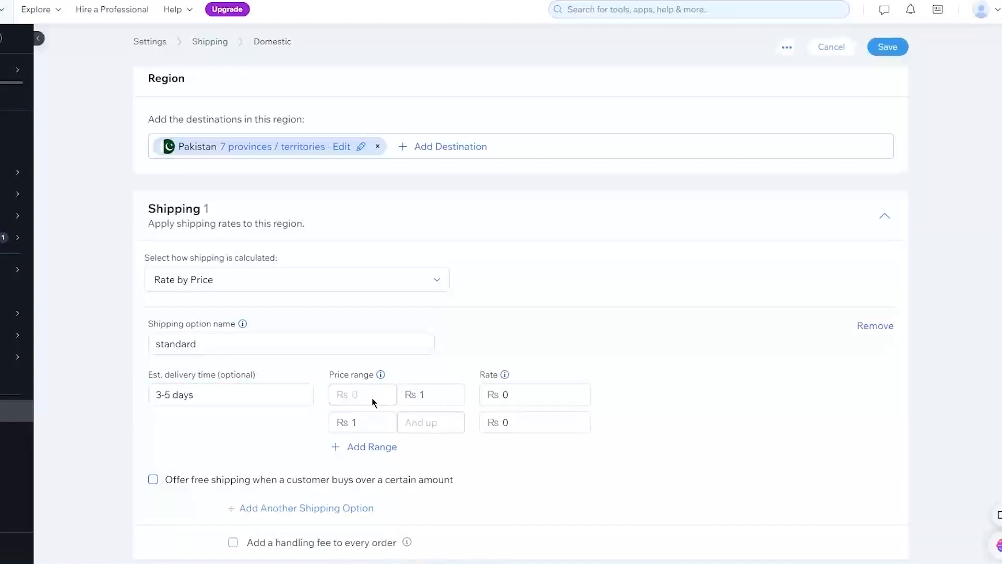
- Set the first price range to end at 1000 with a Rs 1500 rate
{"action": "left_click", "coordinate": [431, 395]}
{"action": "left_click", "coordinate": [450, 395]}
{"action": "key", "text": "BackSpace"}
{"action": "type", "text": "1000"}
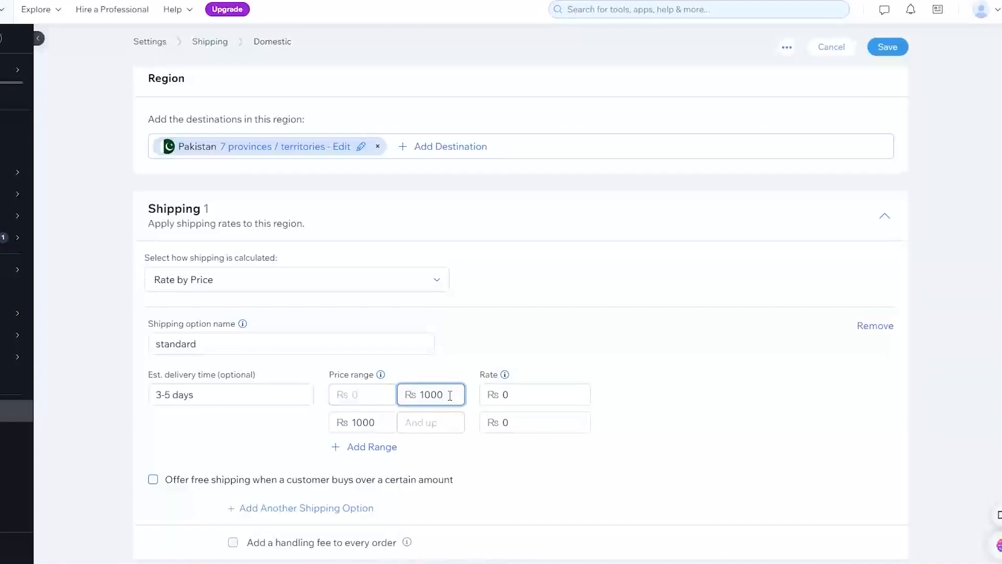
{"action": "key", "text": "Tab"}
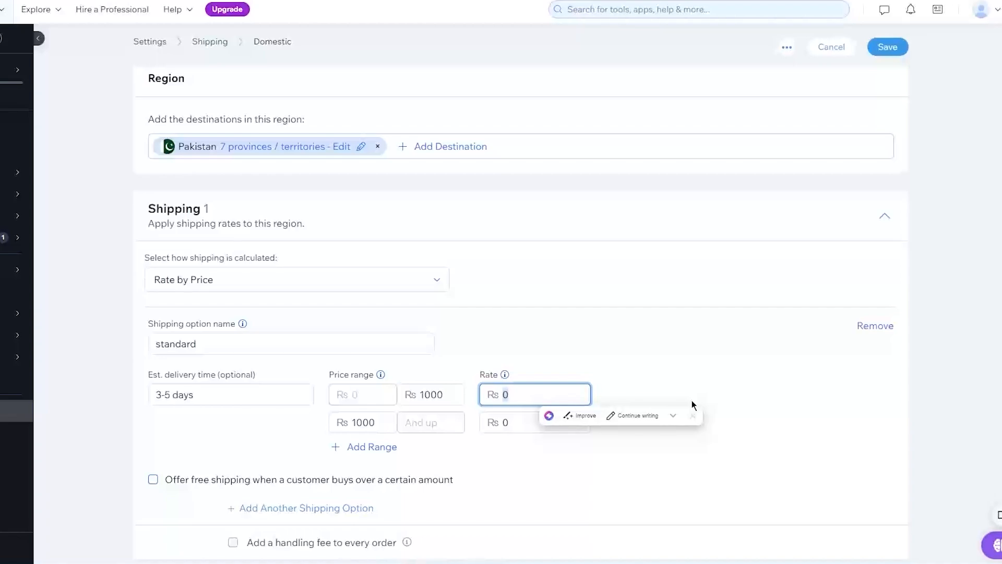
{"action": "key", "text": "BackSpace"}
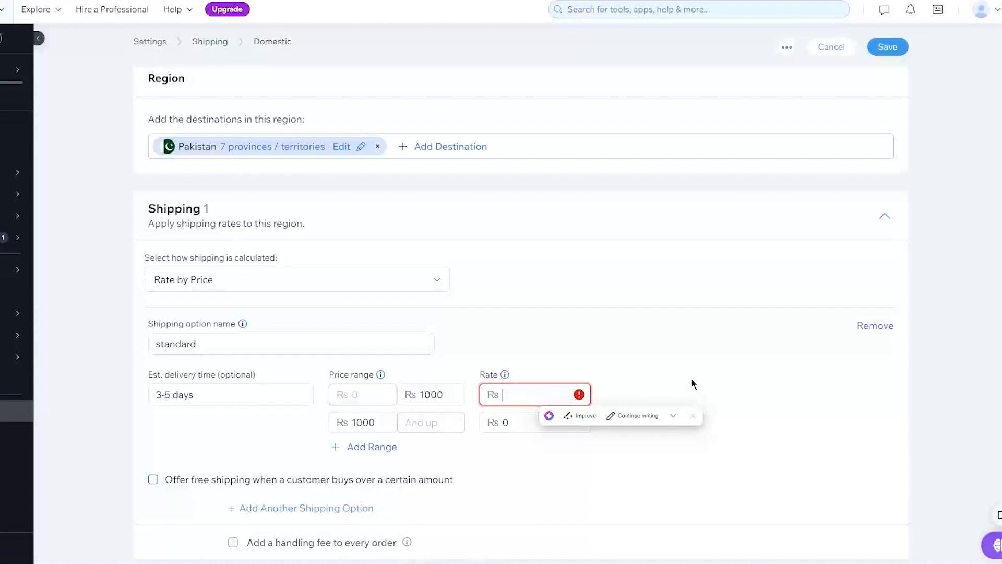
{"action": "type", "text": "15000"}
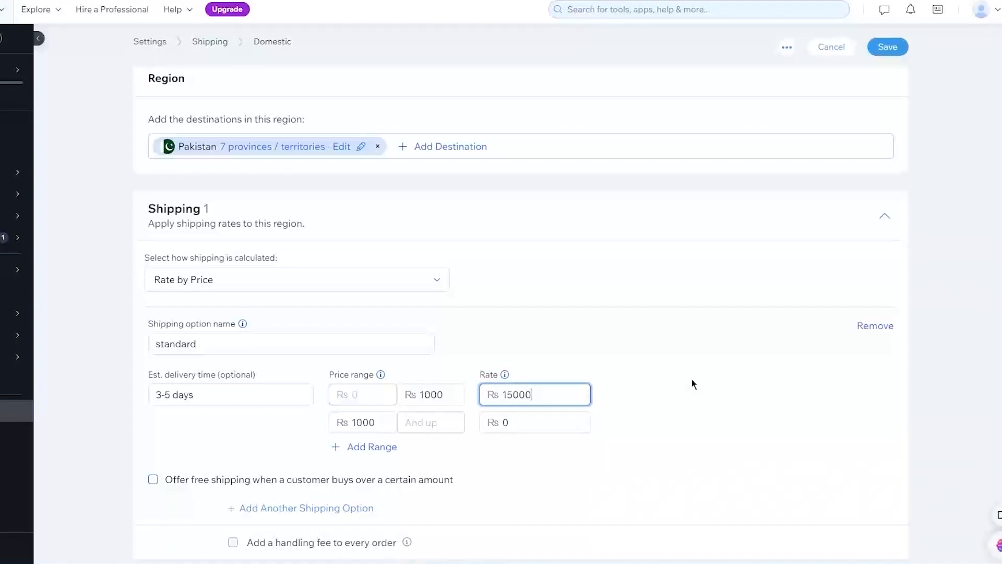
{"action": "key", "text": "BackSpace"}
- Give the range above 1000 a Rs 5000 rate and save the Domestic shipping settings
{"action": "left_click", "coordinate": [397, 419]}
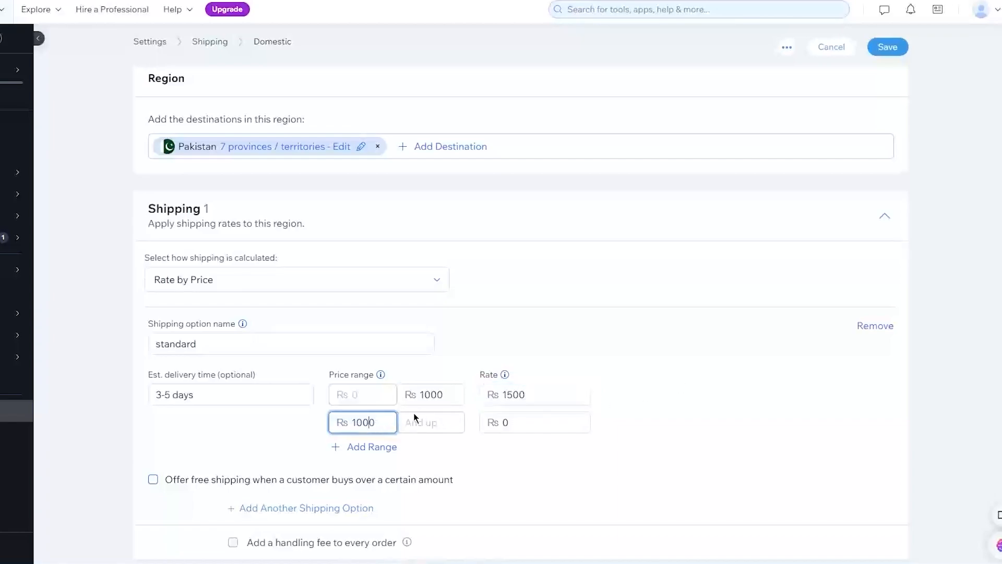
{"action": "double_click", "coordinate": [395, 416]}
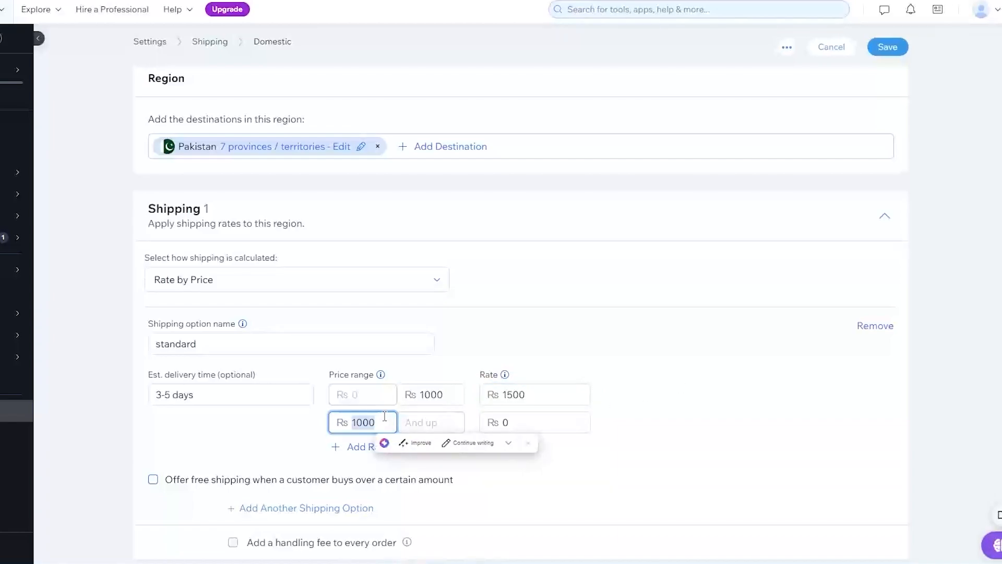
{"action": "left_click", "coordinate": [441, 420]}
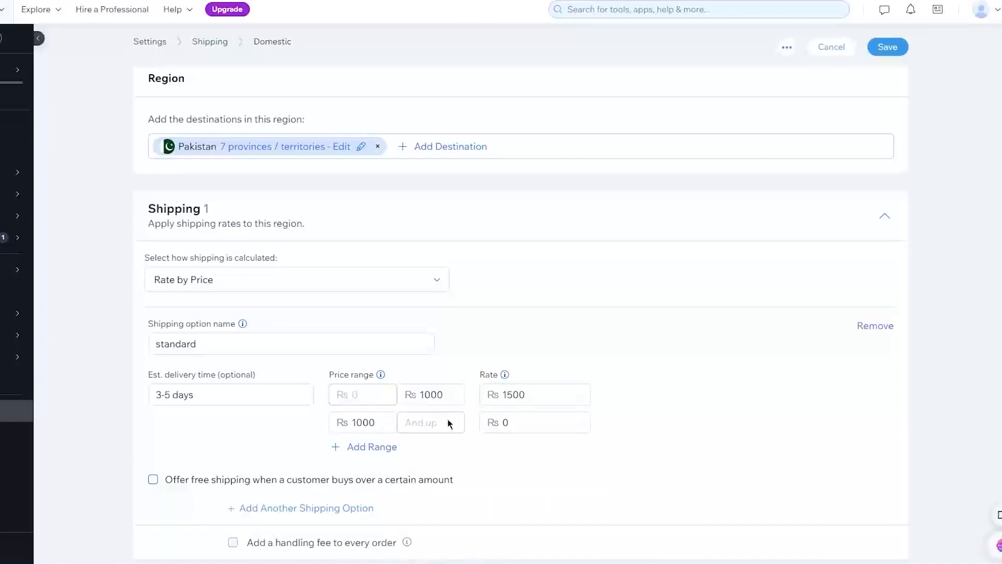
{"action": "double_click", "coordinate": [539, 415]}
{"action": "key", "text": "BackSpace"}
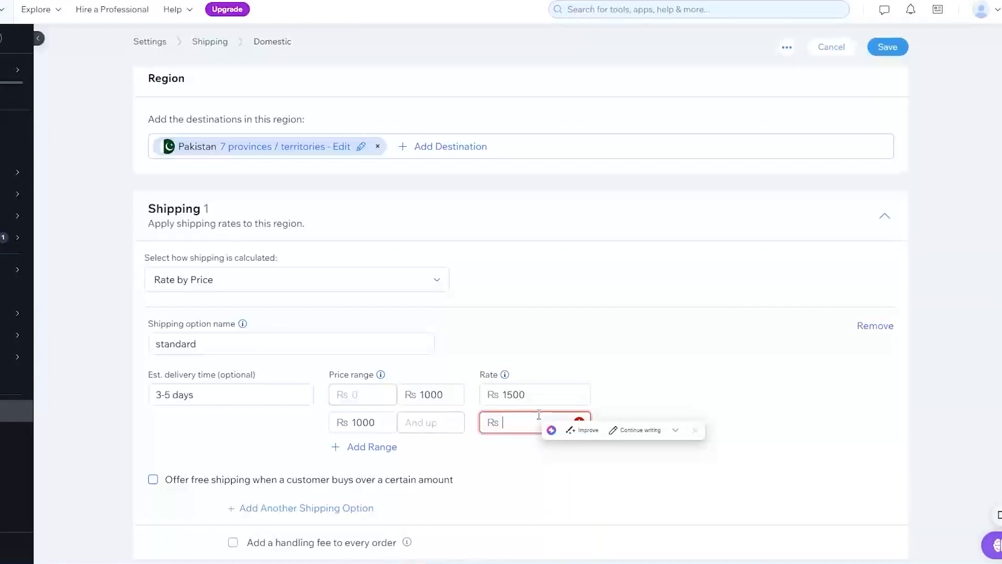
{"action": "type", "text": "5000"}
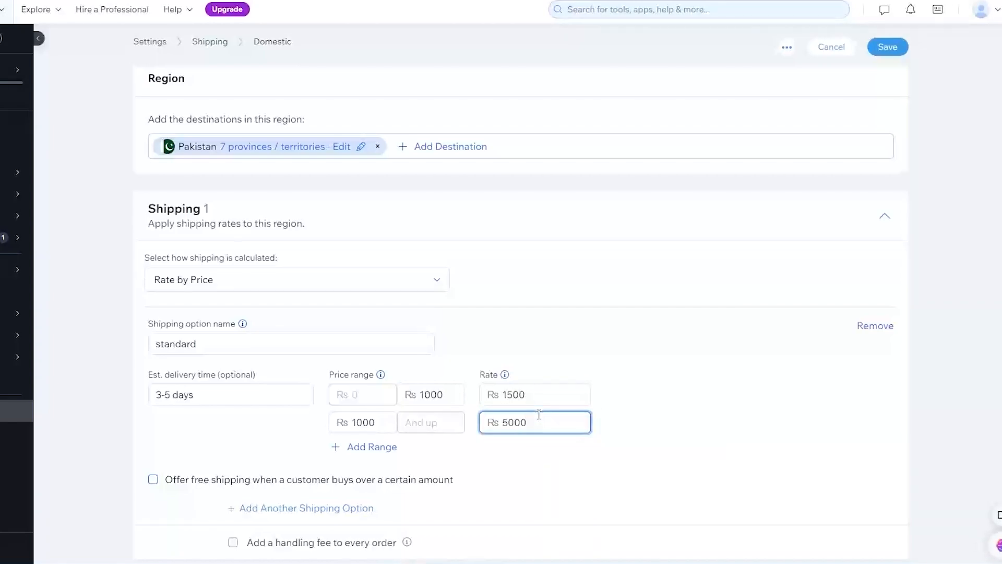
{"action": "left_click", "coordinate": [686, 396]}
{"action": "scroll", "coordinate": [699, 407], "scroll_direction": "down", "scroll_amount": 3}
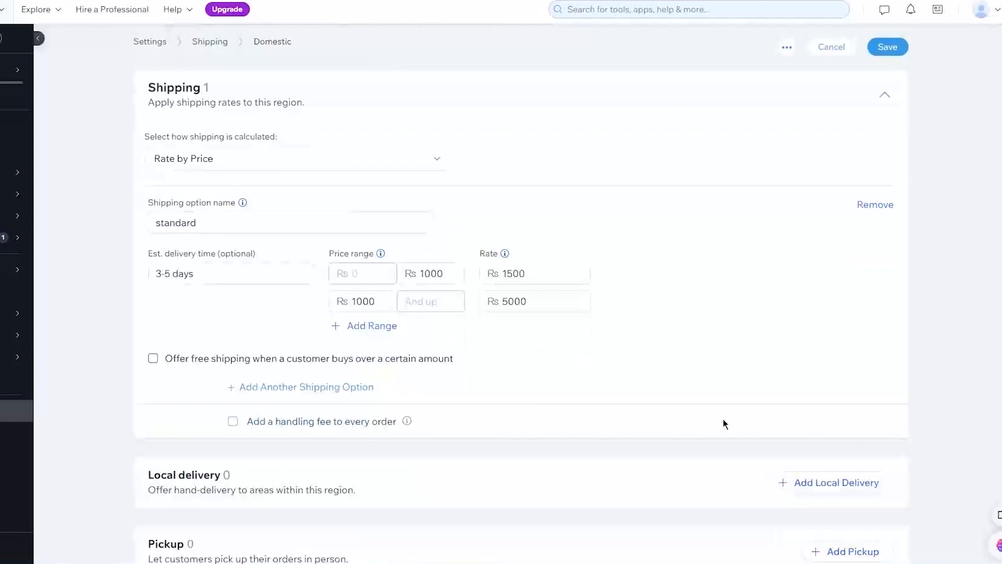
{"action": "scroll", "coordinate": [724, 423], "scroll_direction": "down", "scroll_amount": 2}
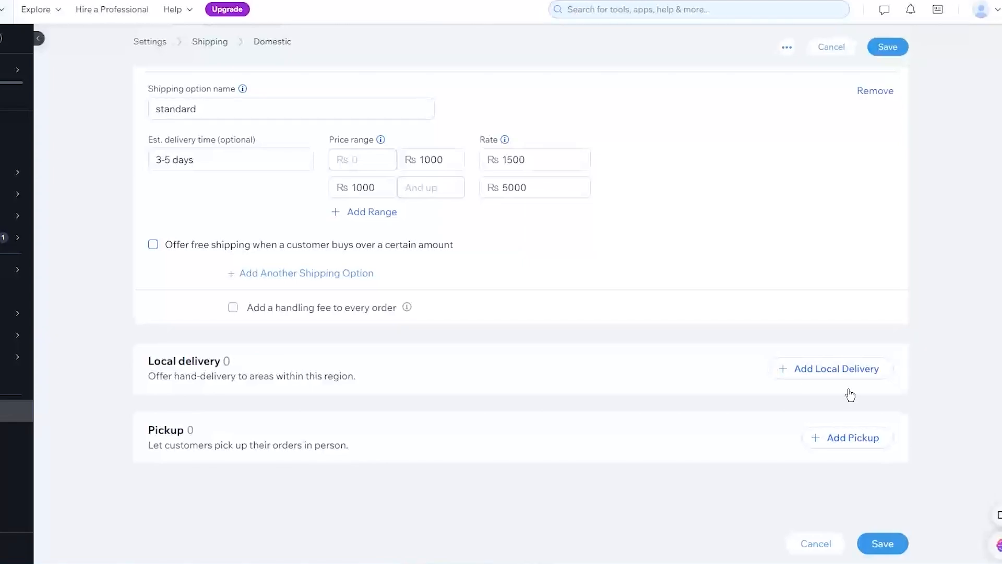
{"action": "left_click", "coordinate": [879, 544]}
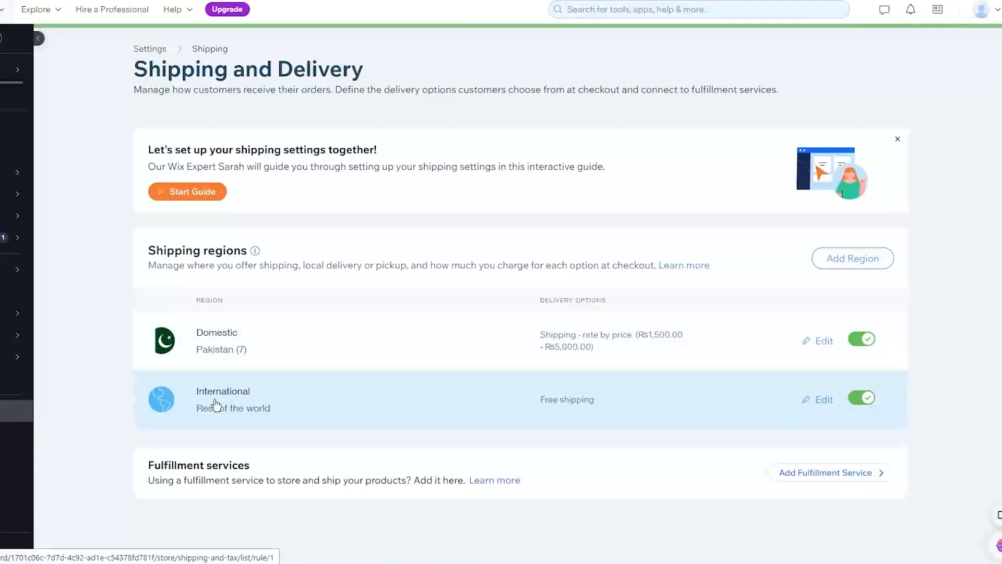
- Switch International shipping to Flat Rate, named Standard, with a 5-20 delivery estimate
{"action": "left_click", "coordinate": [822, 401]}
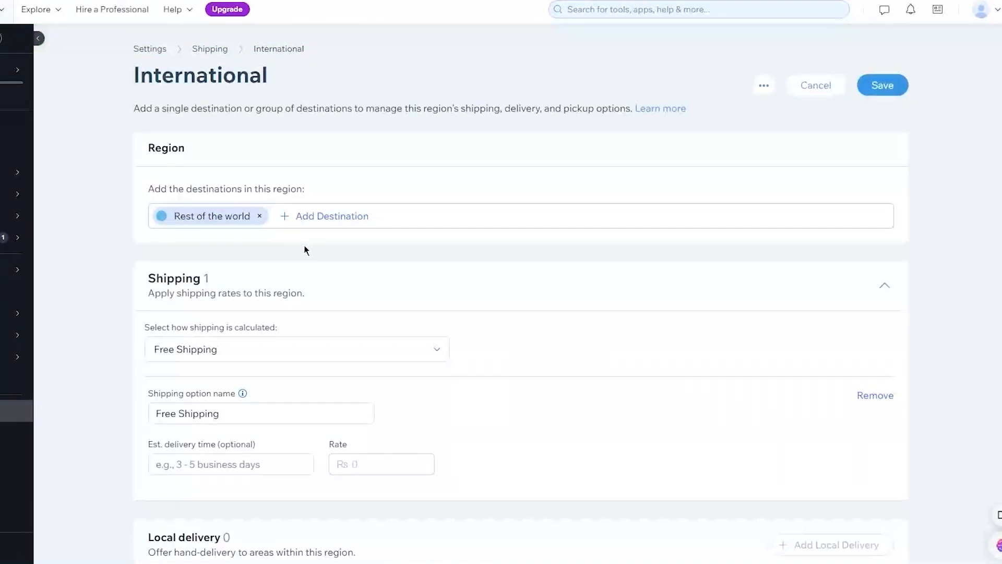
{"action": "scroll", "coordinate": [92, 298], "scroll_direction": "down", "scroll_amount": 3}
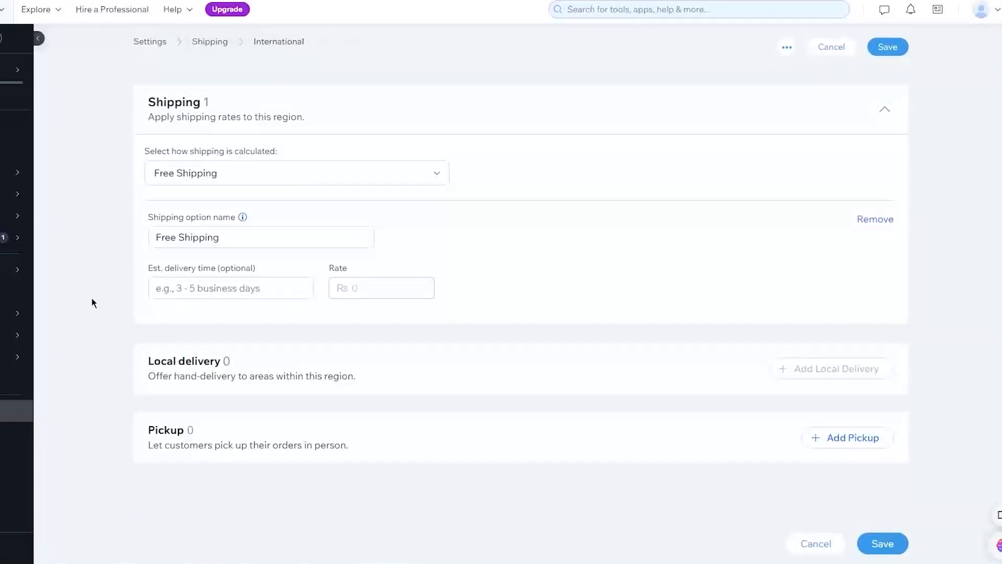
{"action": "left_click", "coordinate": [295, 185]}
{"action": "left_click", "coordinate": [233, 237]}
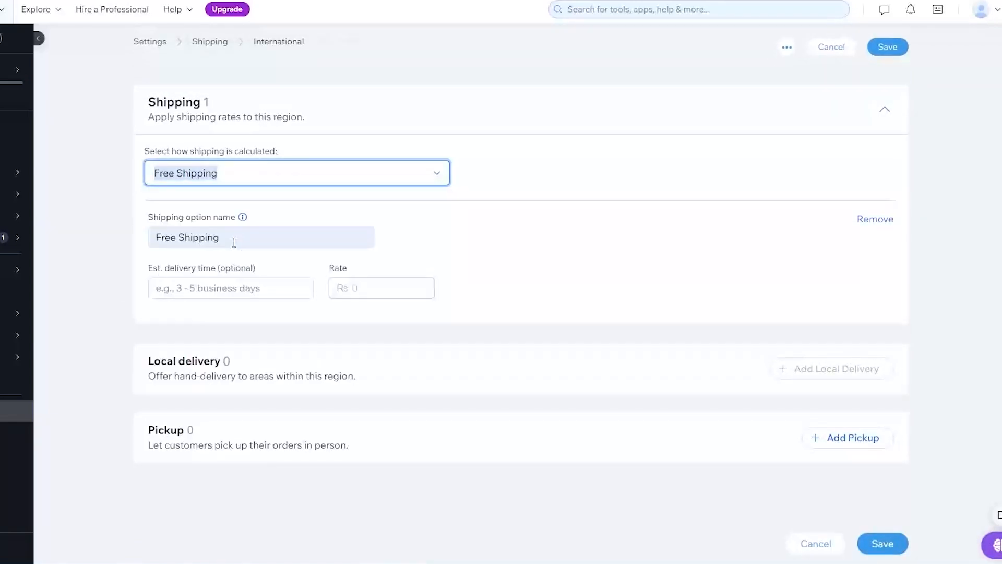
{"action": "left_click", "coordinate": [285, 230]}
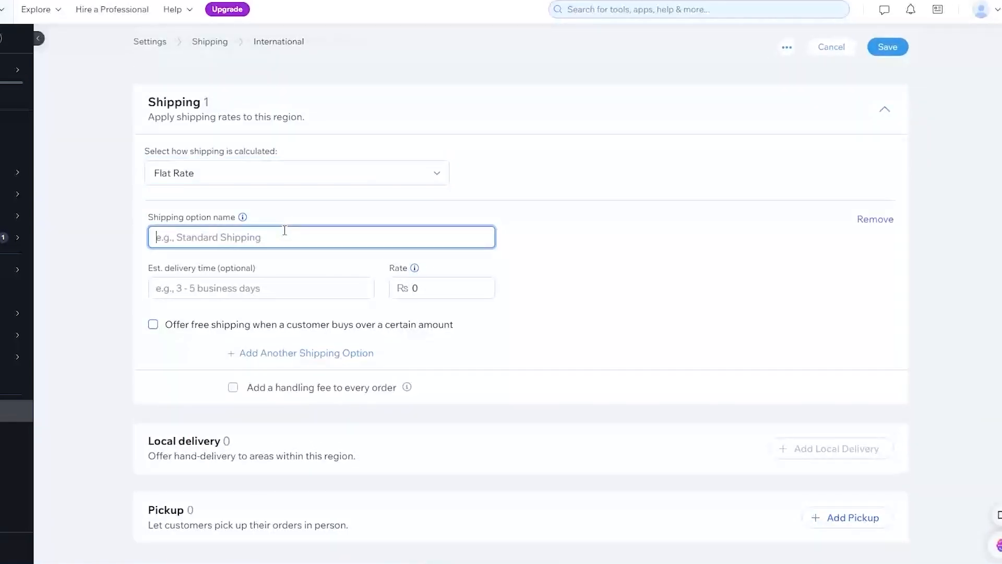
{"action": "type", "text": "St"}
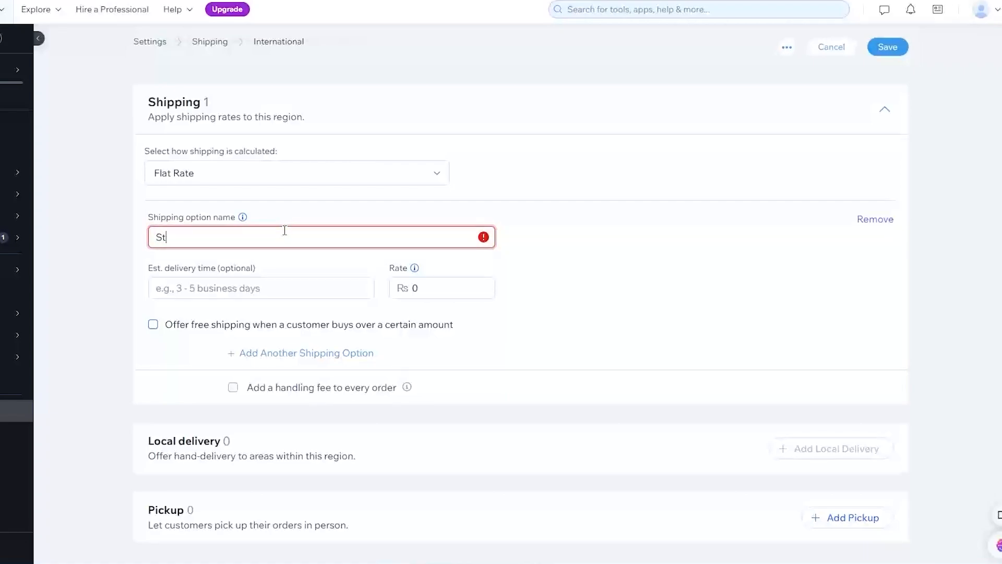
{"action": "type", "text": "andard"}
{"action": "left_click", "coordinate": [274, 287]}
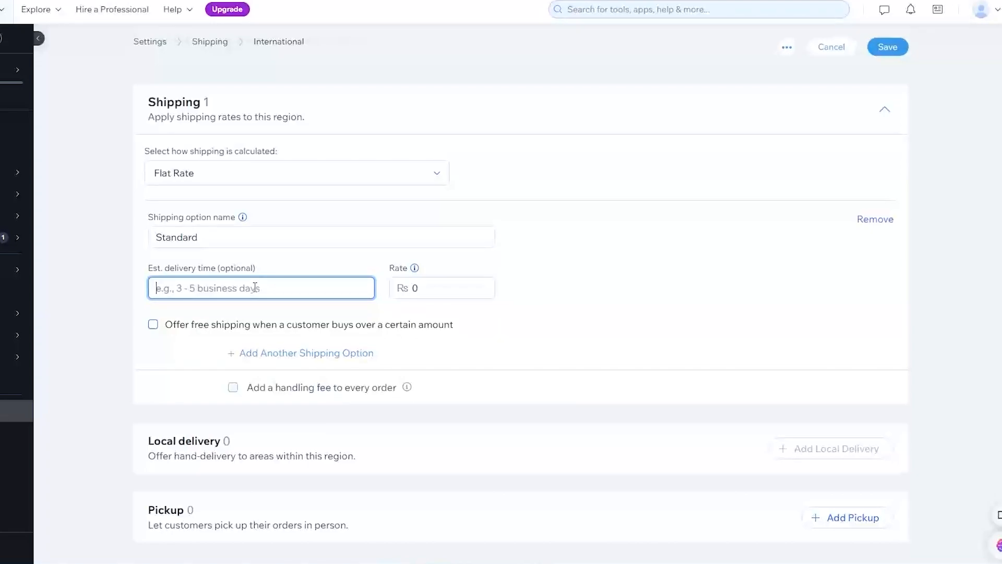
{"action": "type", "text": "5-20"}
{"action": "left_click", "coordinate": [716, 314]}
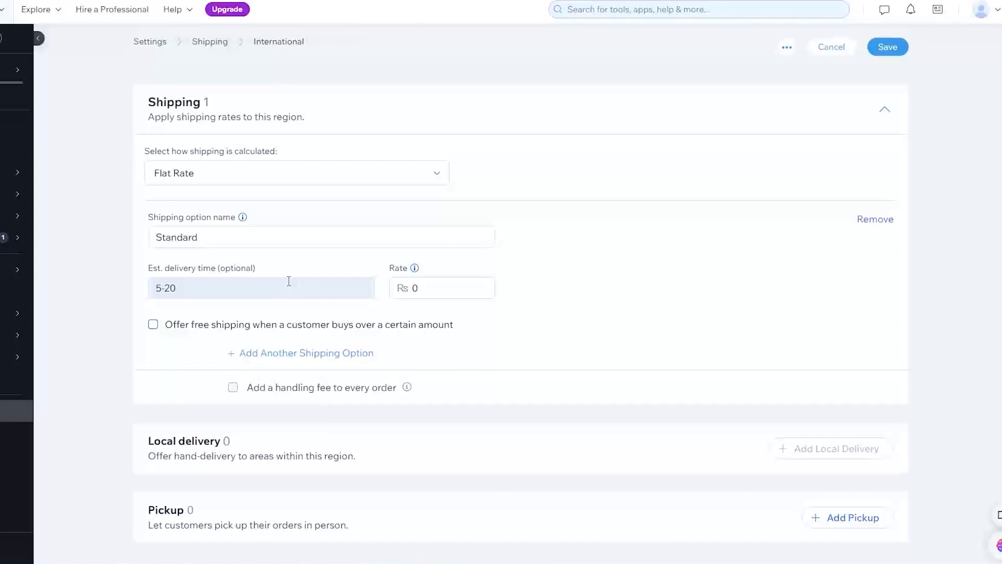
- Set the flat shipping rate to Rs 12000 and save the International region
{"action": "left_click", "coordinate": [453, 284]}
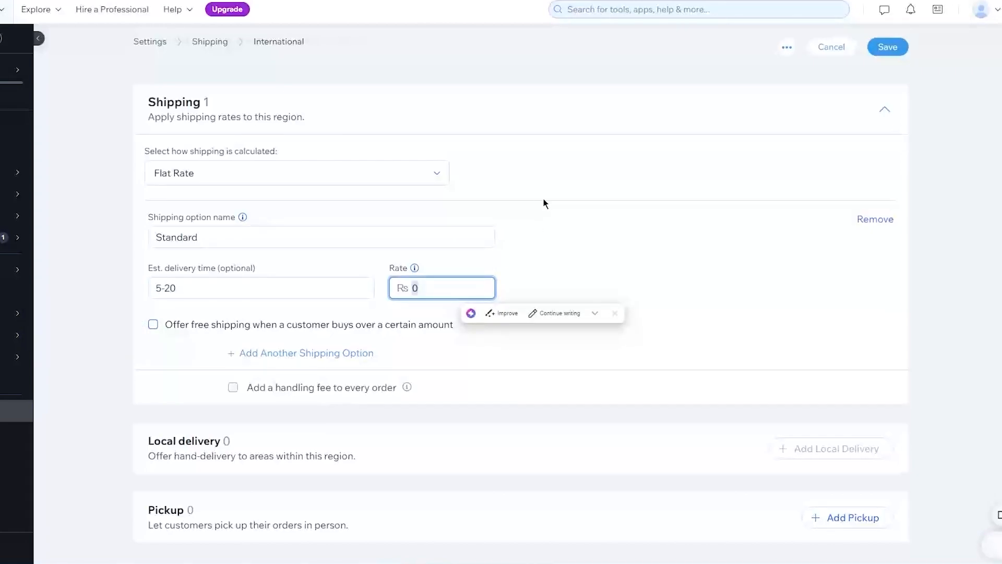
{"action": "type", "text": "12000"}
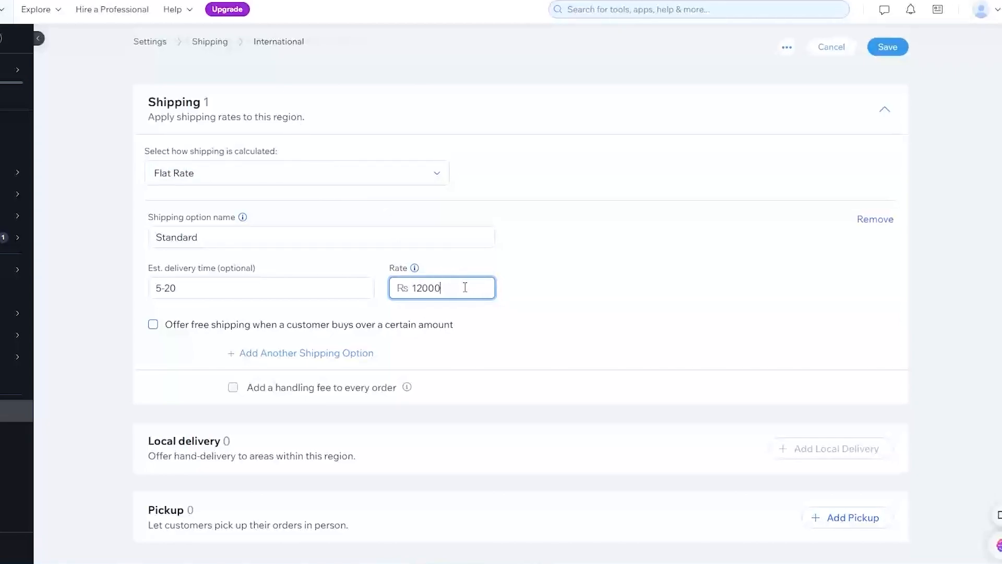
{"action": "left_click", "coordinate": [580, 287]}
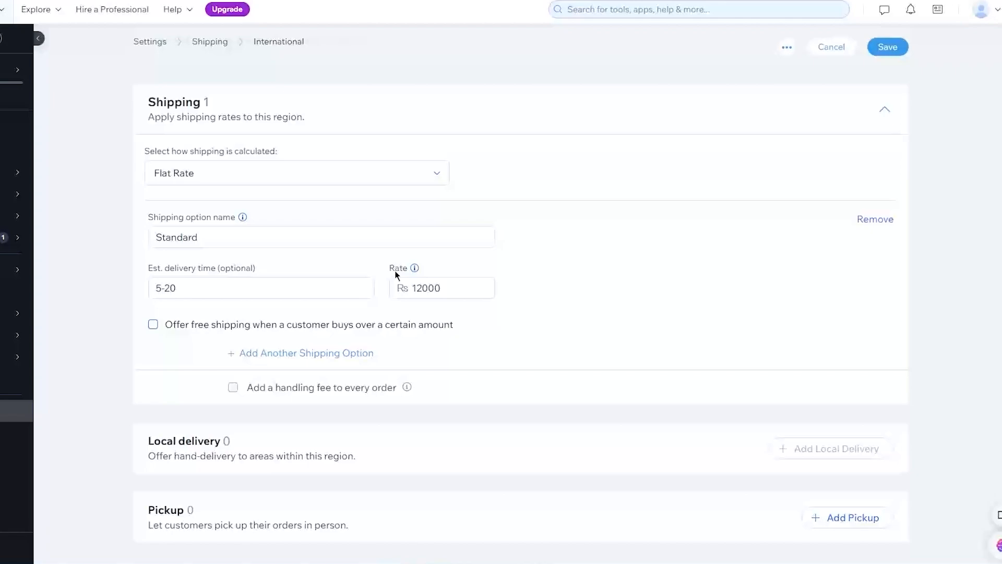
{"action": "scroll", "coordinate": [641, 324], "scroll_direction": "down", "scroll_amount": 2}
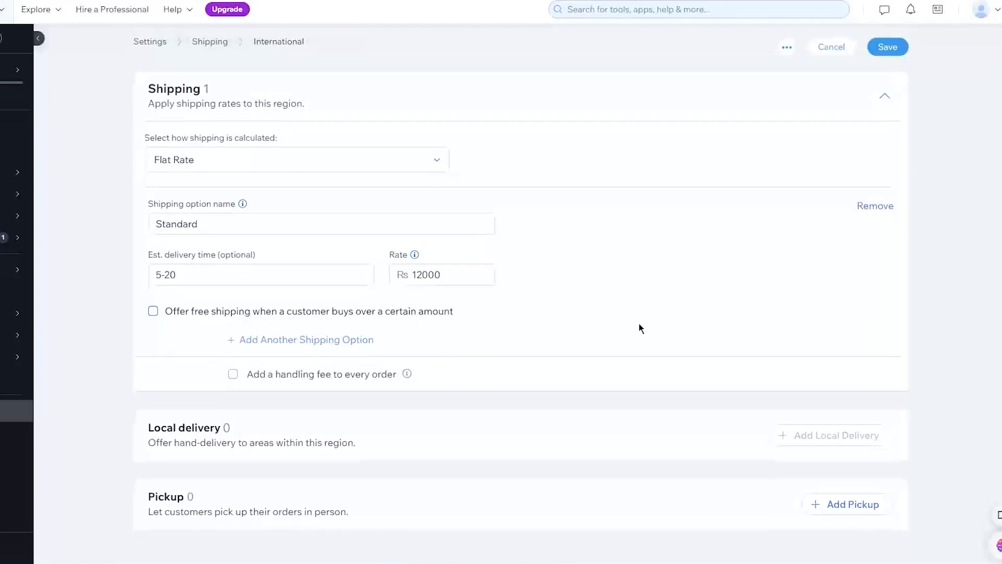
{"action": "left_click", "coordinate": [871, 544]}
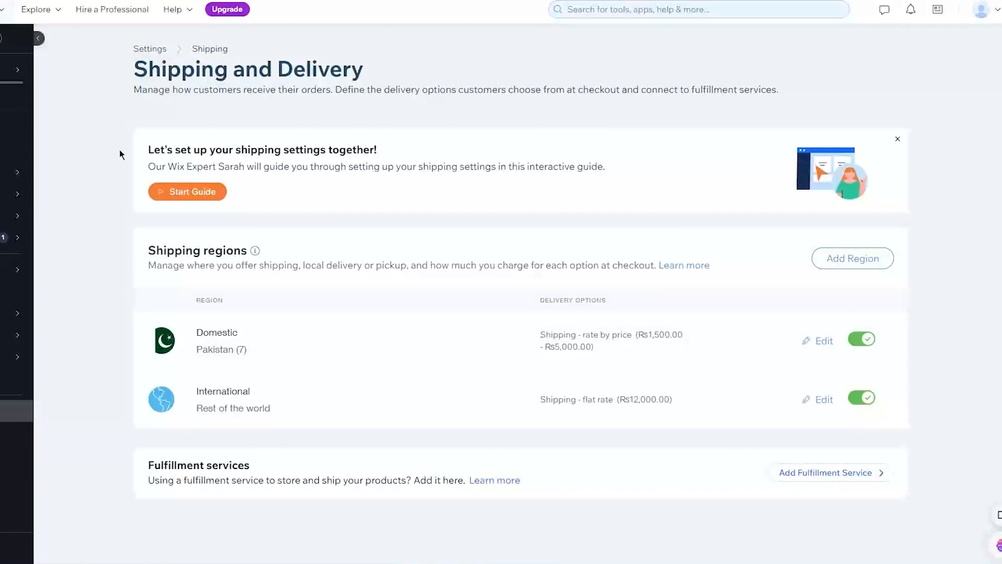
{"action": "mouse_move", "coordinate": [17, 171]}
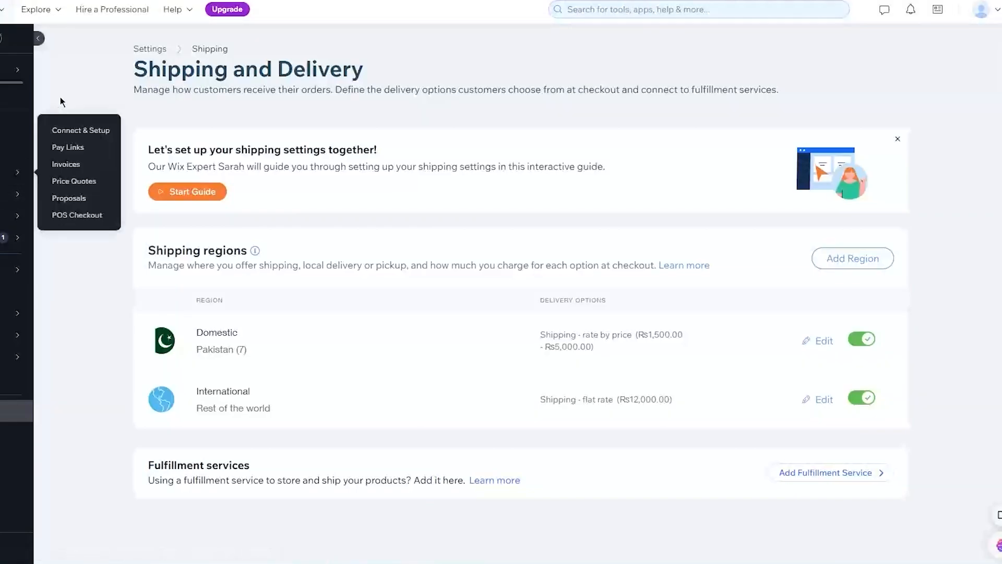
{"action": "left_click", "coordinate": [78, 145]}
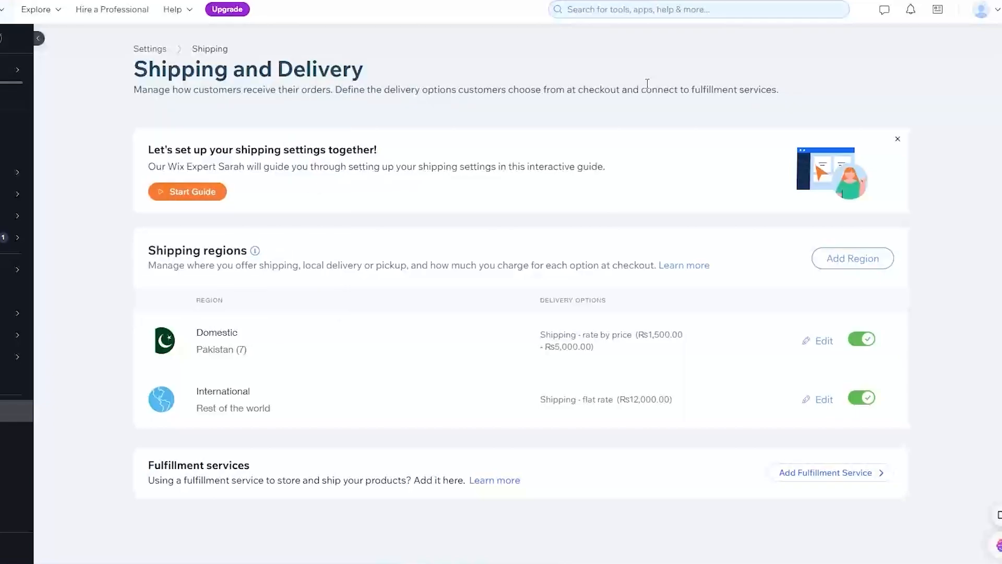
{"action": "left_click", "coordinate": [993, 14]}
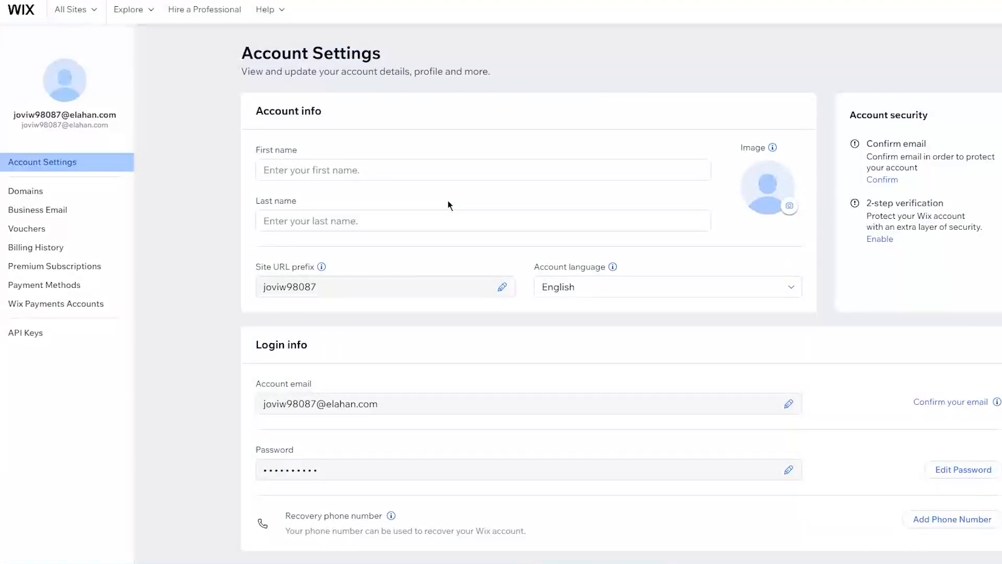
- From Account Settings, go to the Domains page to buy or connect a domain
{"action": "left_click", "coordinate": [272, 170]}
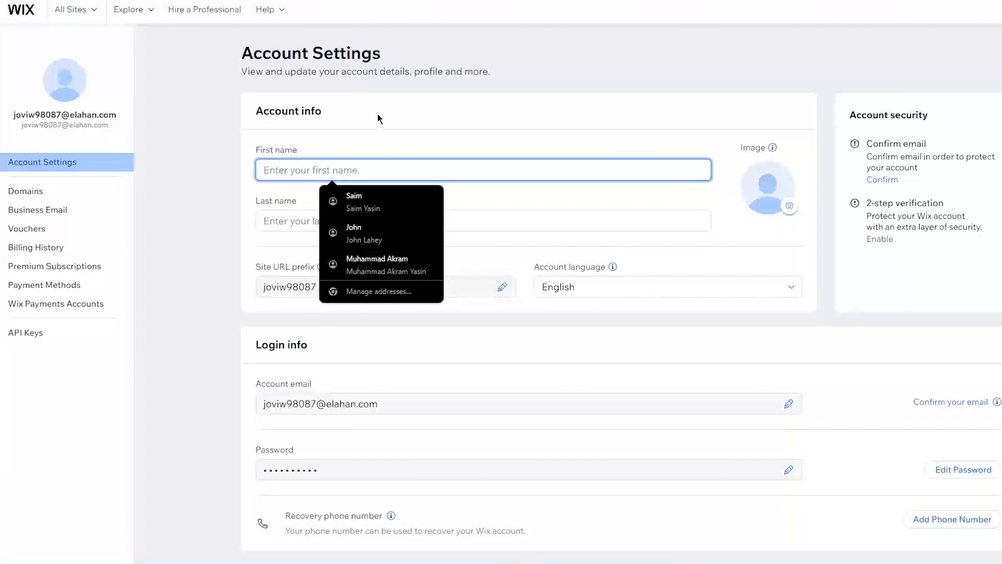
{"action": "left_click", "coordinate": [183, 154]}
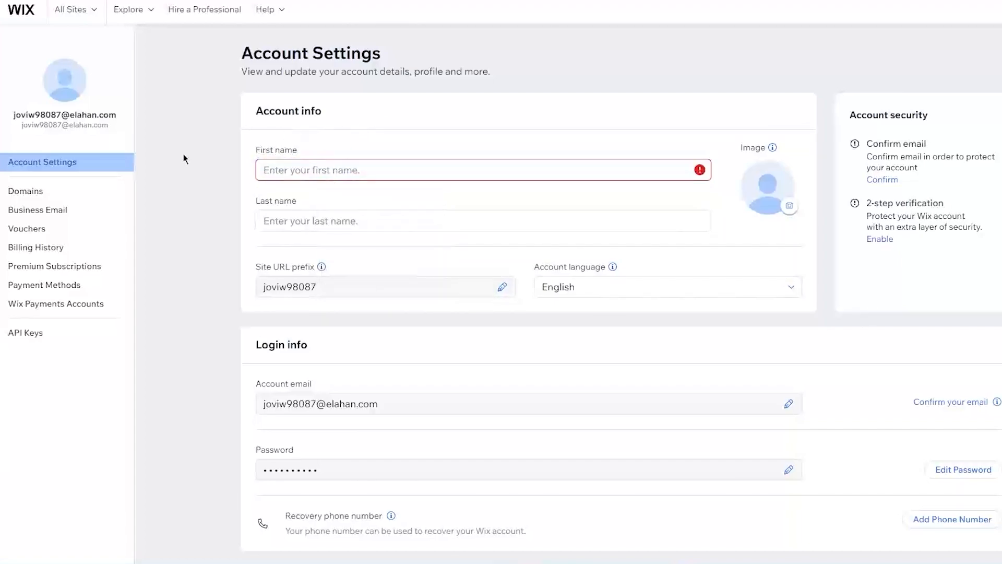
{"action": "left_click", "coordinate": [42, 191]}
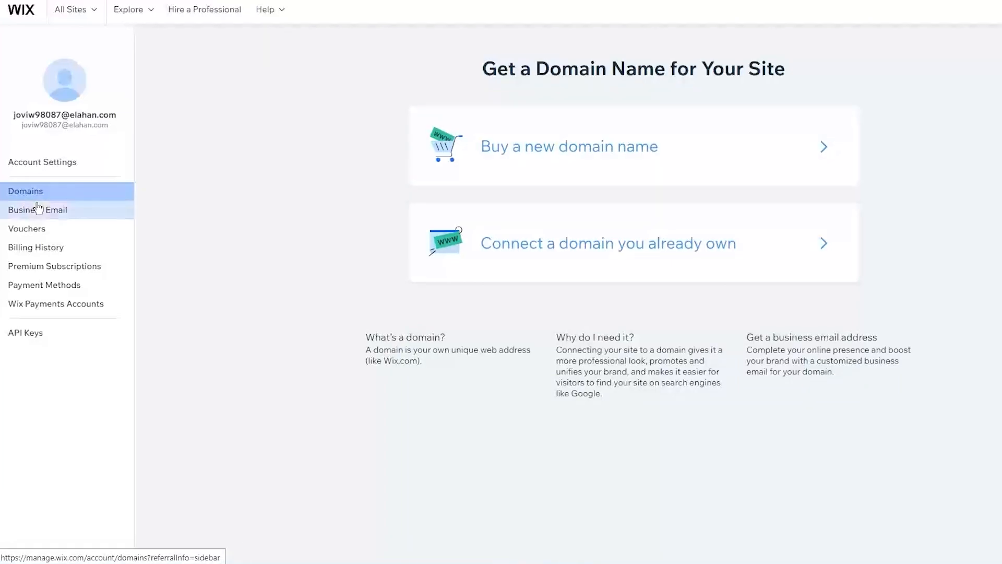
- Look over the Business Email page before heading back to the site dashboard
{"action": "left_click", "coordinate": [54, 210]}
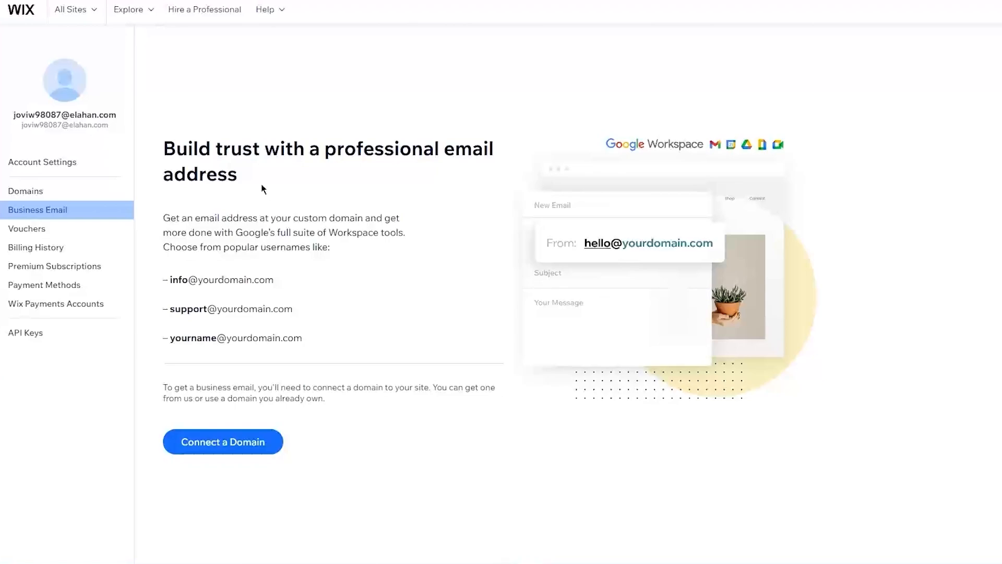
{"action": "left_click_drag", "start_coordinate": [255, 182], "coordinate": [187, 126]}
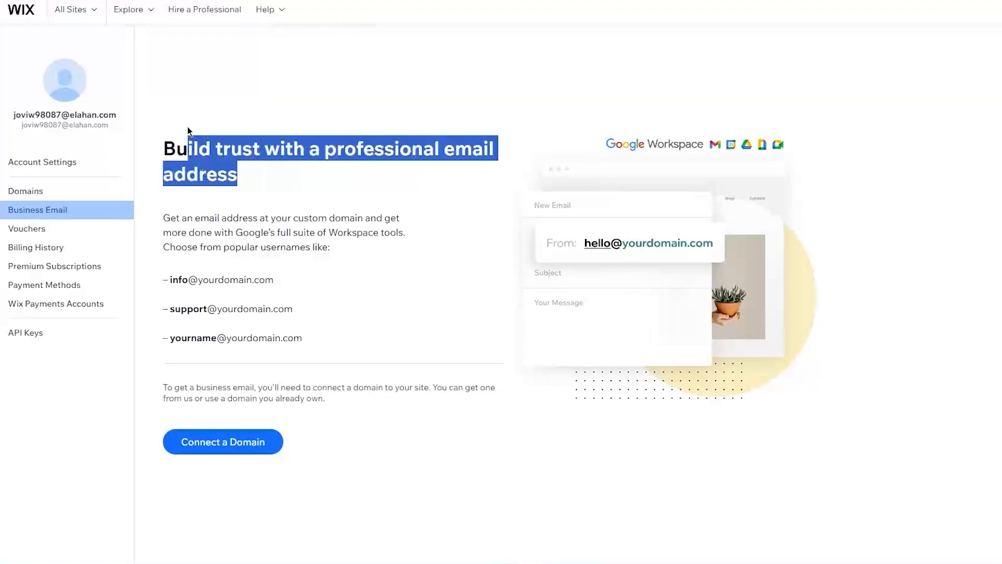
{"action": "left_click", "coordinate": [195, 42]}
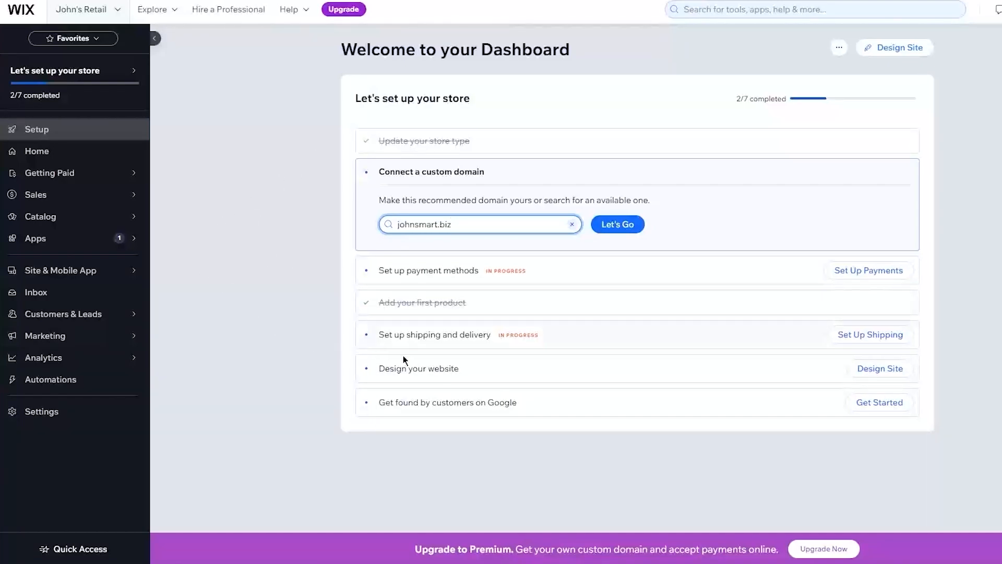
- Choose Design Site and go with the Customize a Template option
{"action": "left_click", "coordinate": [882, 371]}
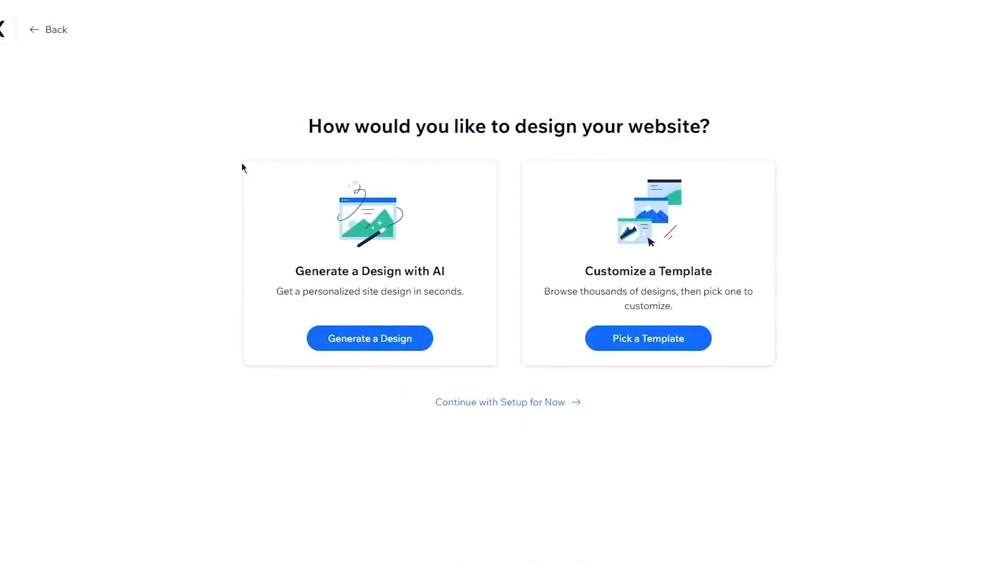
{"action": "left_click_drag", "start_coordinate": [322, 114], "coordinate": [812, 111]}
{"action": "left_click_drag", "start_coordinate": [542, 291], "coordinate": [758, 307]}
{"action": "left_click", "coordinate": [938, 212]}
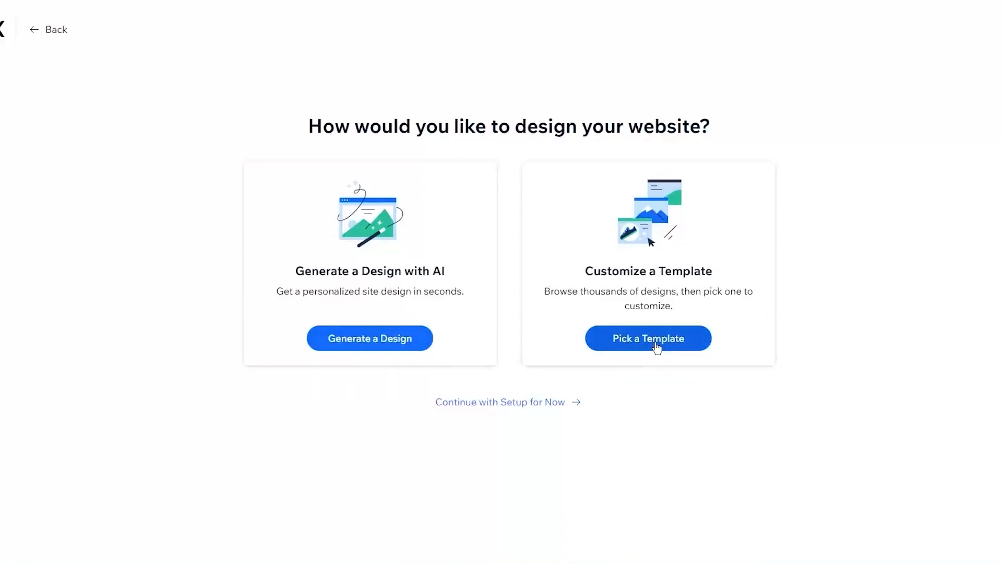
{"action": "left_click", "coordinate": [772, 245]}
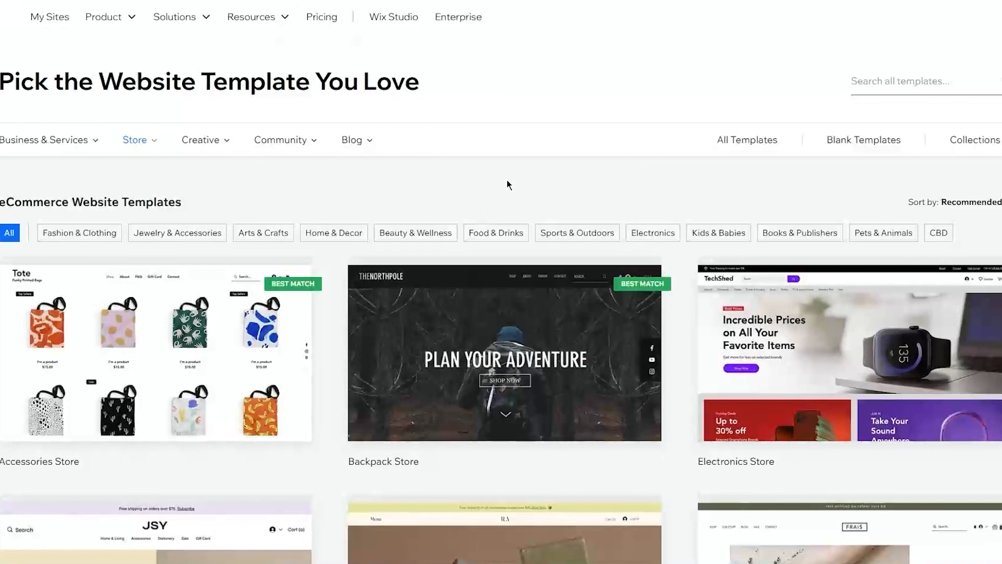
- Scroll through the eCommerce templates and open T-Shirt Store for editing
{"action": "scroll", "coordinate": [507, 185], "scroll_direction": "down", "scroll_amount": 1}
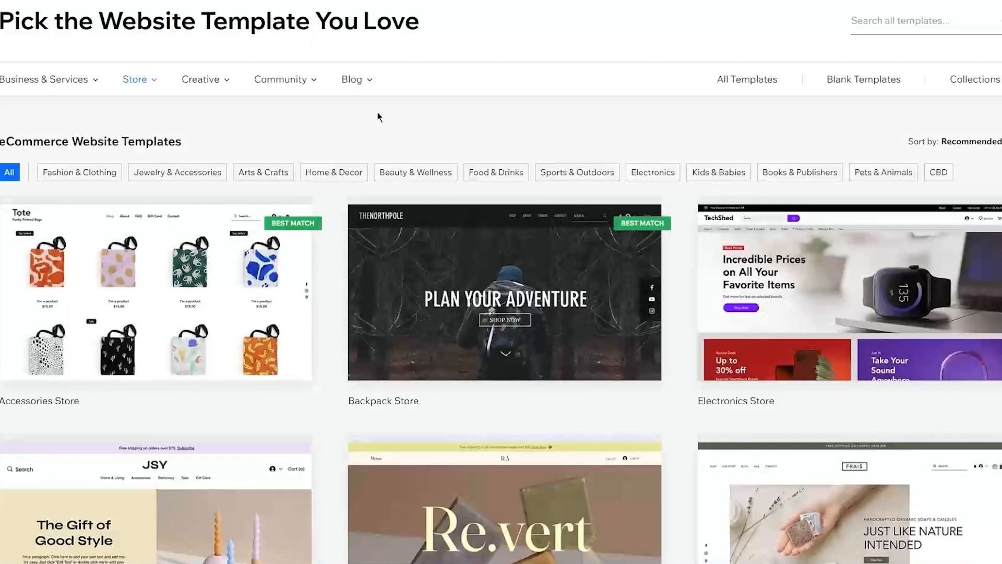
{"action": "scroll", "coordinate": [377, 117], "scroll_direction": "down", "scroll_amount": 1}
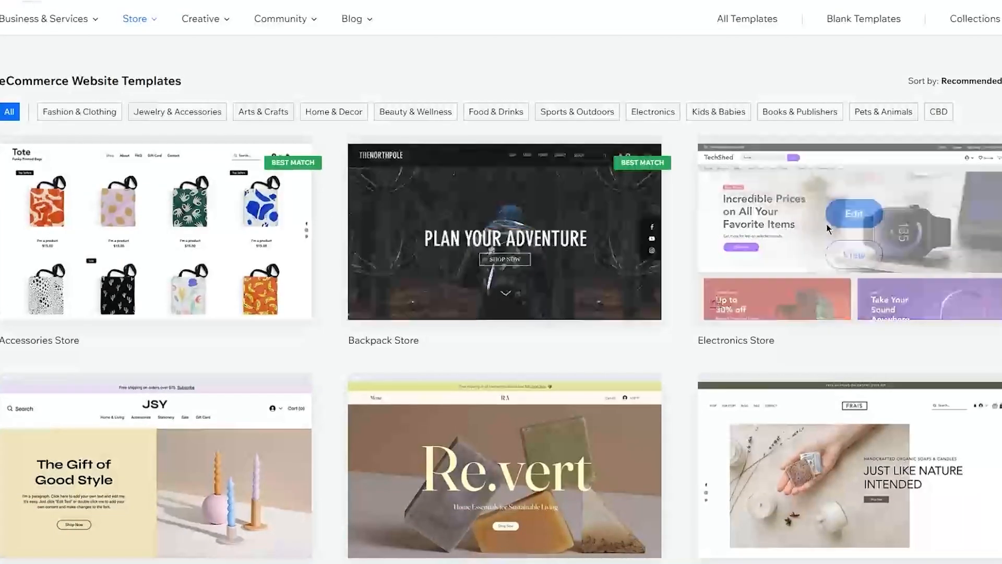
{"action": "scroll", "coordinate": [830, 230], "scroll_direction": "down", "scroll_amount": 2}
{"action": "scroll", "coordinate": [757, 227], "scroll_direction": "down", "scroll_amount": 2}
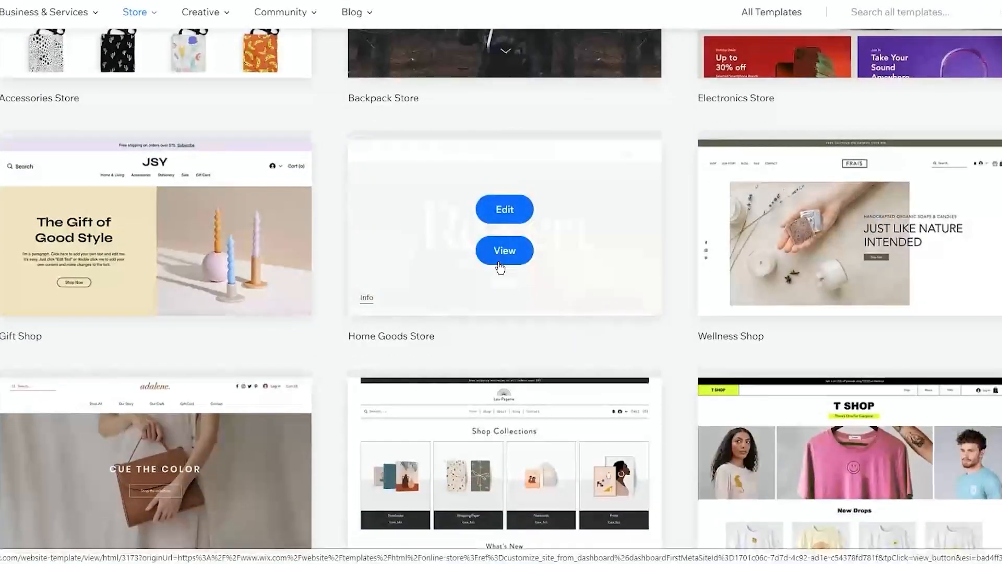
{"action": "scroll", "coordinate": [523, 251], "scroll_direction": "down", "scroll_amount": 6}
{"action": "scroll", "coordinate": [771, 216], "scroll_direction": "down", "scroll_amount": 2}
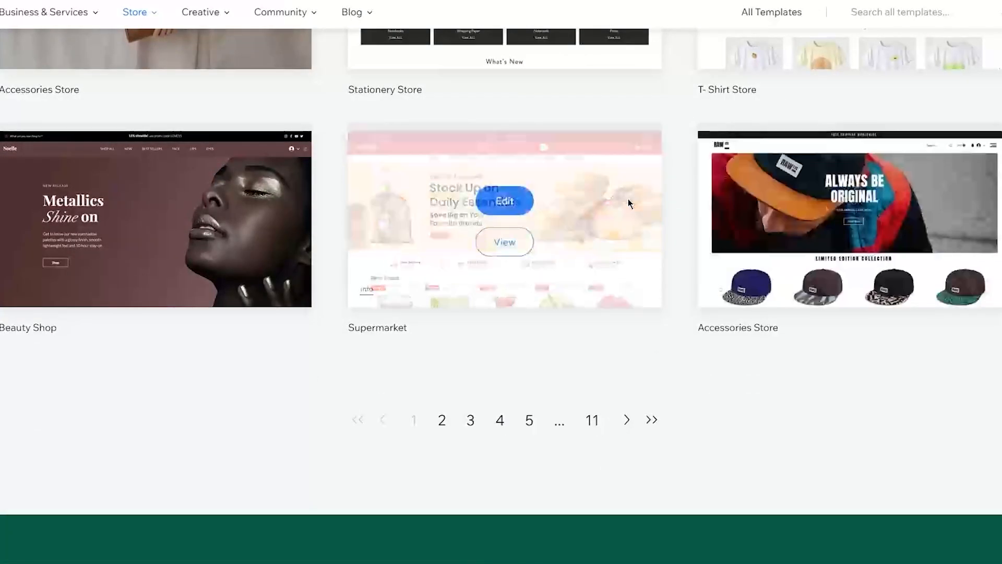
{"action": "scroll", "coordinate": [625, 162], "scroll_direction": "up", "scroll_amount": 4}
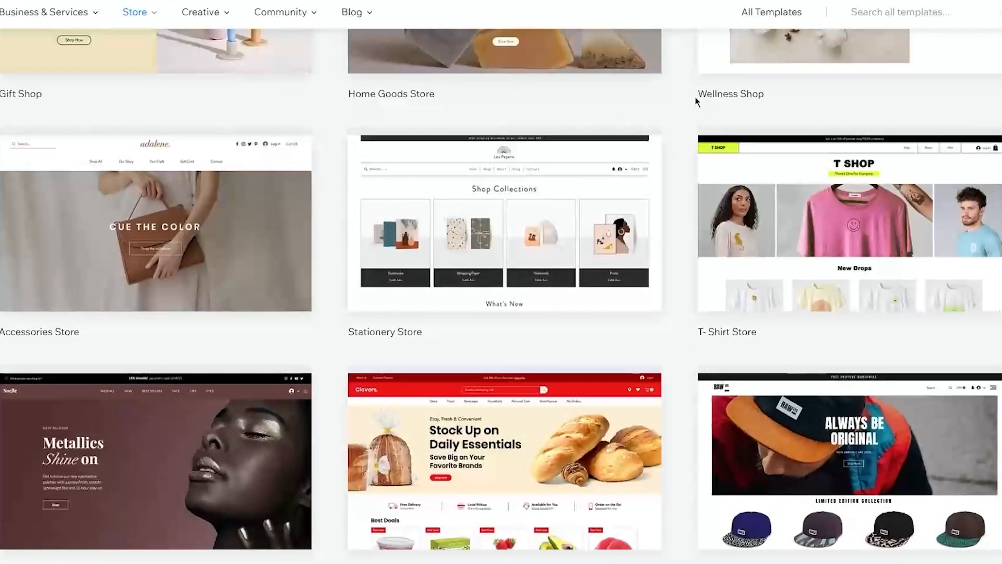
{"action": "mouse_move", "coordinate": [827, 233]}
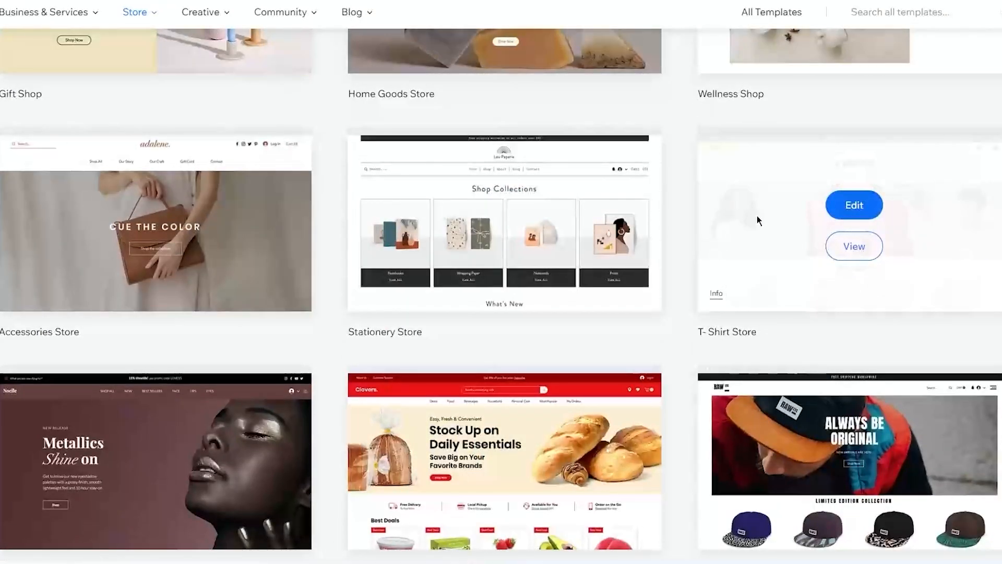
{"action": "left_click", "coordinate": [845, 216]}
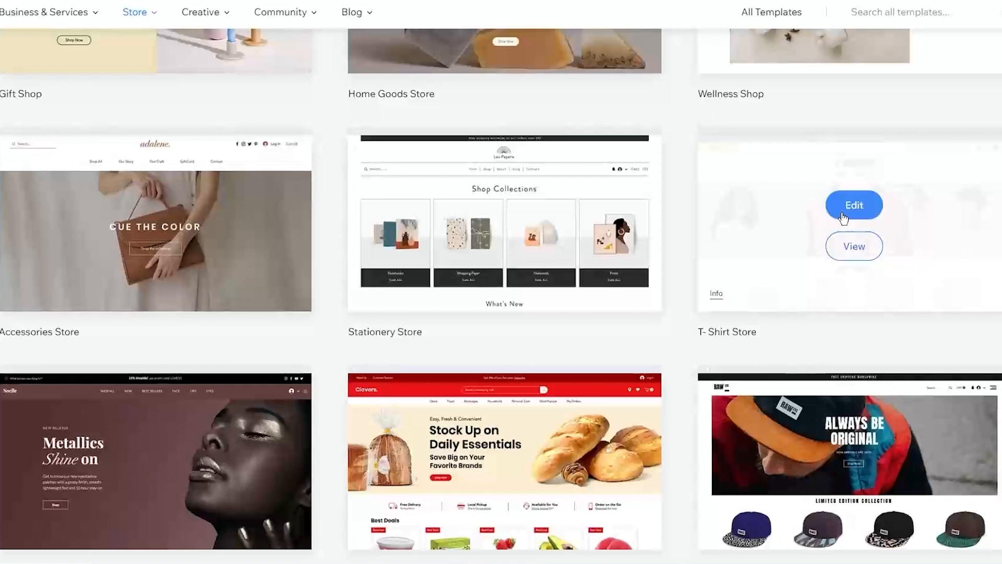
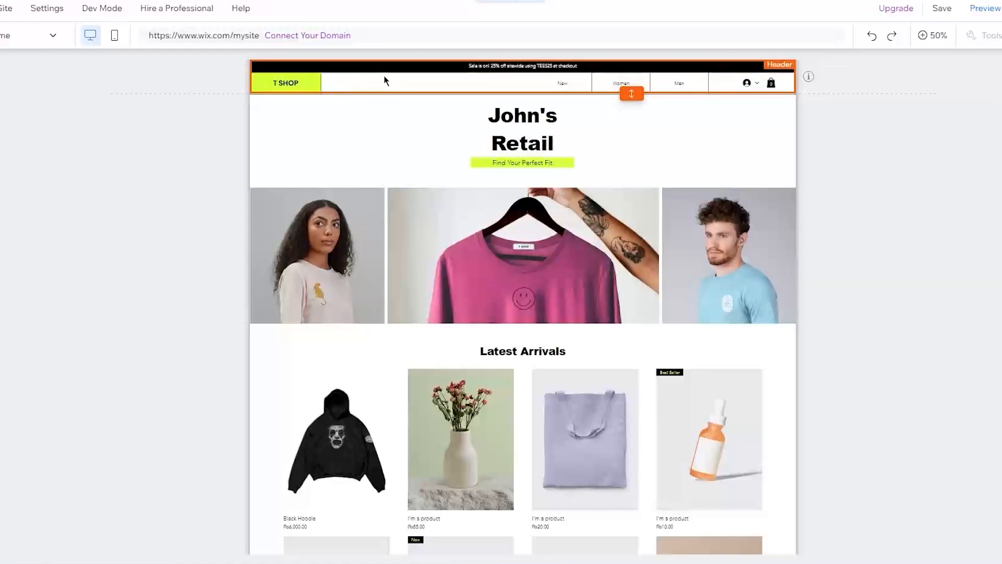
{"action": "left_click", "coordinate": [384, 81]}
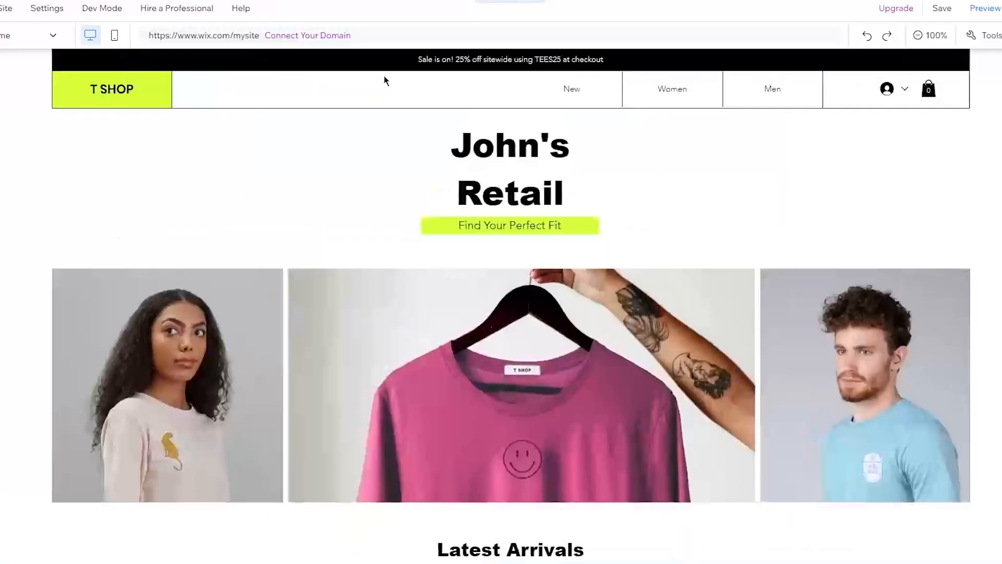
{"action": "left_click", "coordinate": [441, 114]}
{"action": "left_click", "coordinate": [358, 93]}
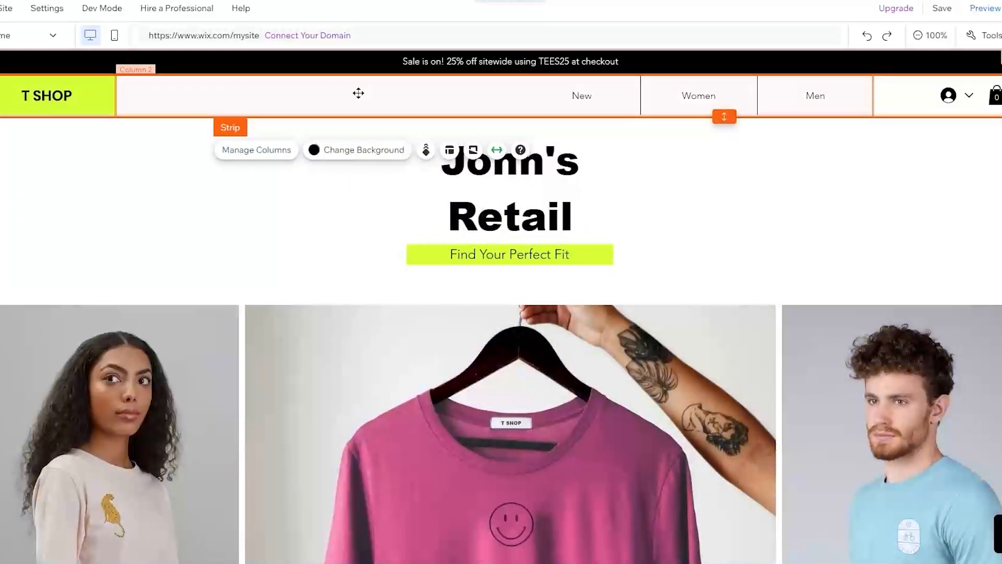
{"action": "left_click", "coordinate": [20, 99]}
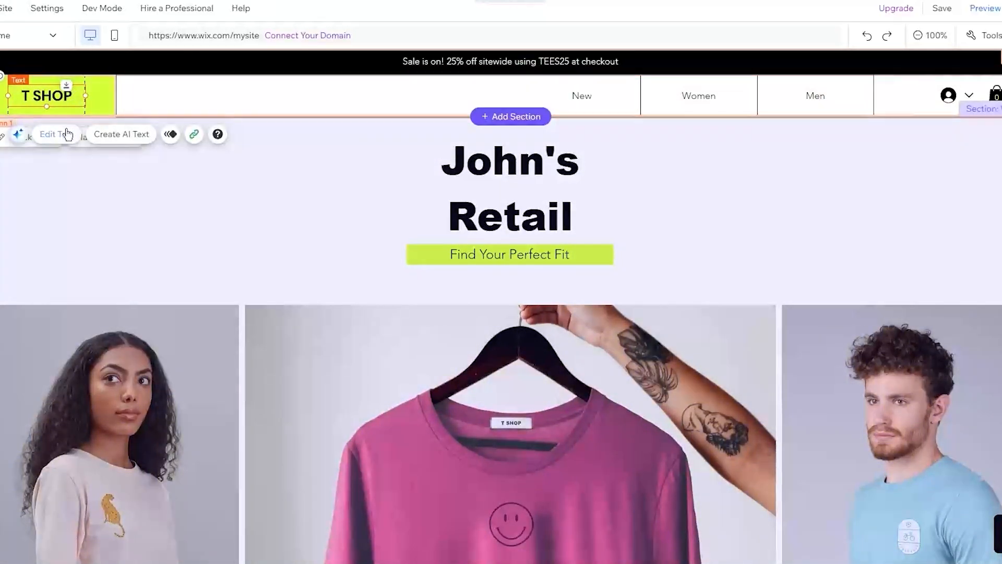
{"action": "left_click", "coordinate": [68, 134]}
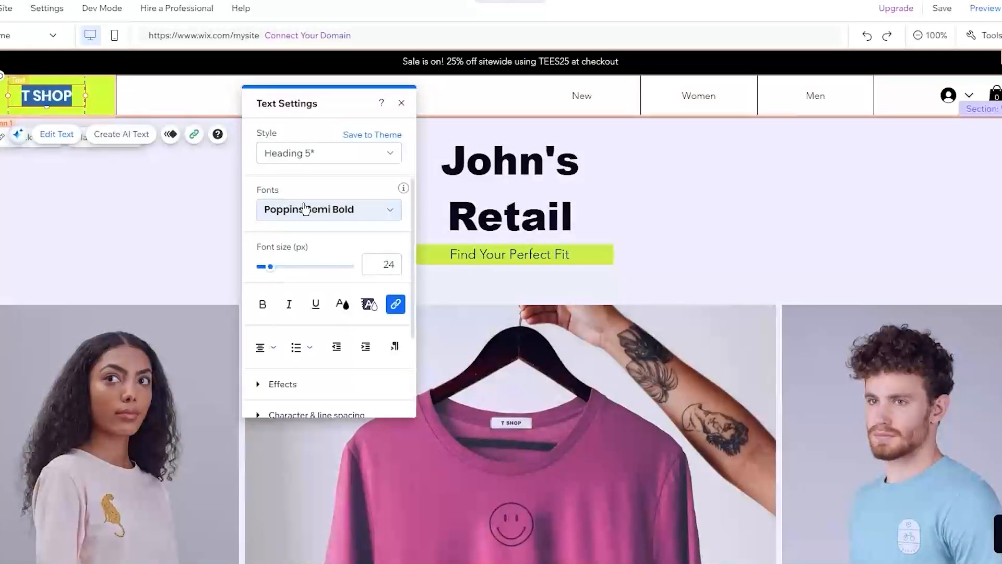
{"action": "left_click", "coordinate": [232, 286]}
{"action": "left_click", "coordinate": [261, 229]}
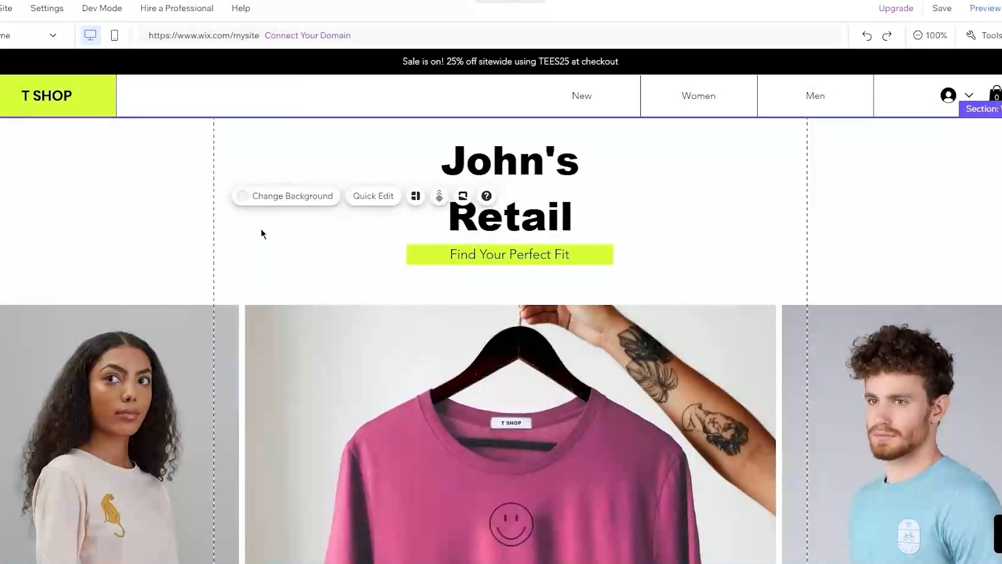
{"action": "left_click", "coordinate": [500, 208]}
{"action": "left_click", "coordinate": [500, 260]}
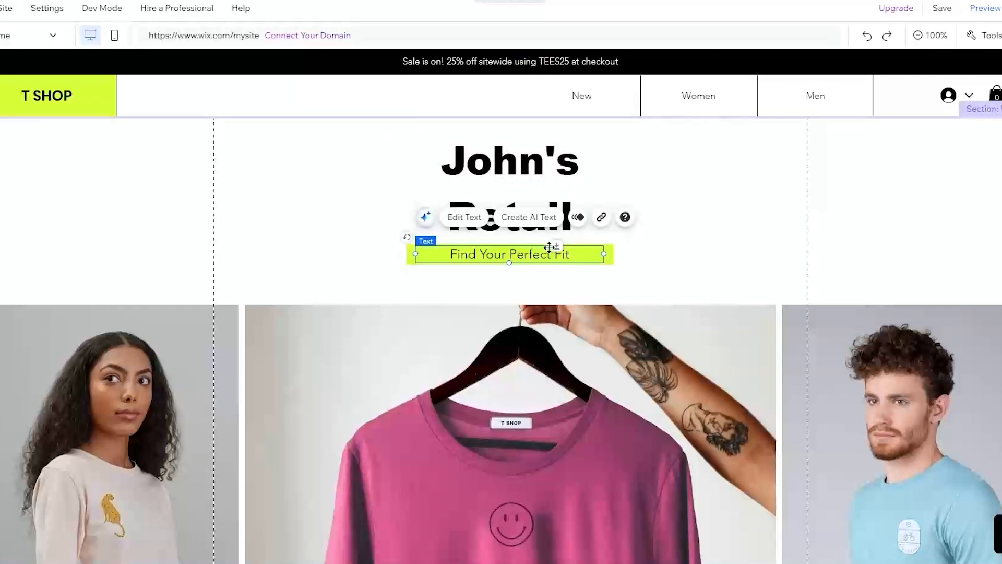
{"action": "left_click", "coordinate": [465, 217]}
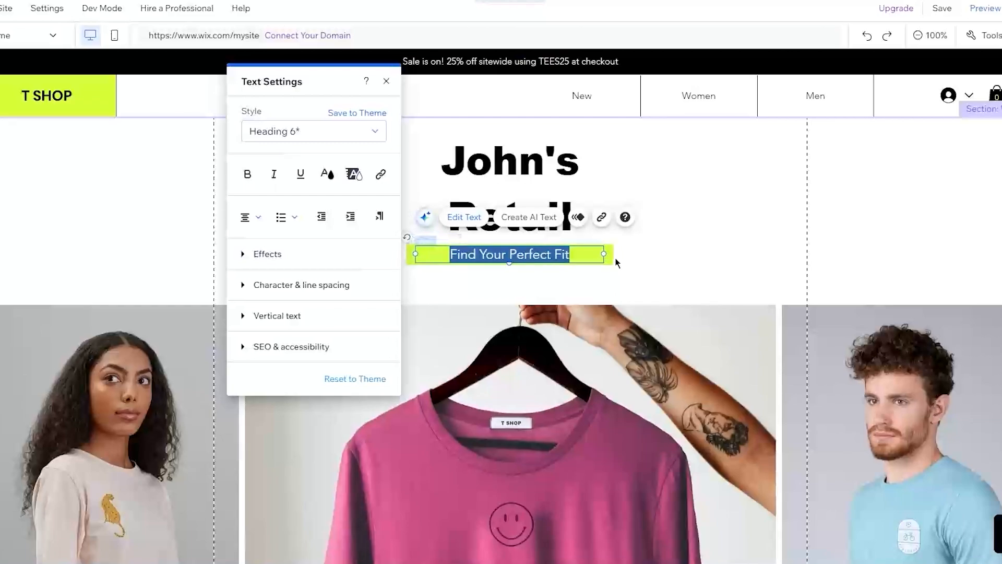
{"action": "left_click", "coordinate": [609, 258]}
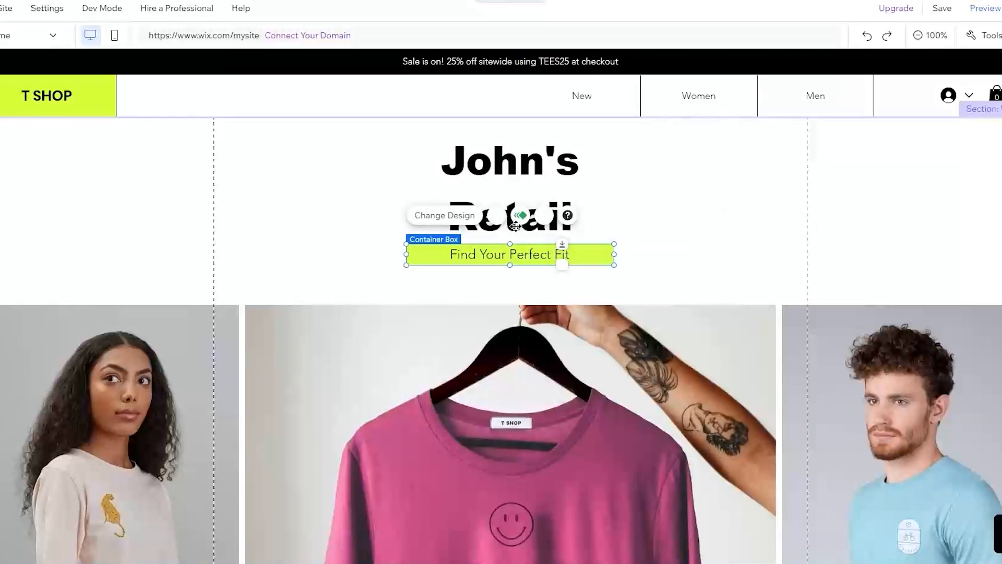
- Swap the Find Your Perfect Fit box's lime green design for the peach rounded box
{"action": "left_click", "coordinate": [463, 214]}
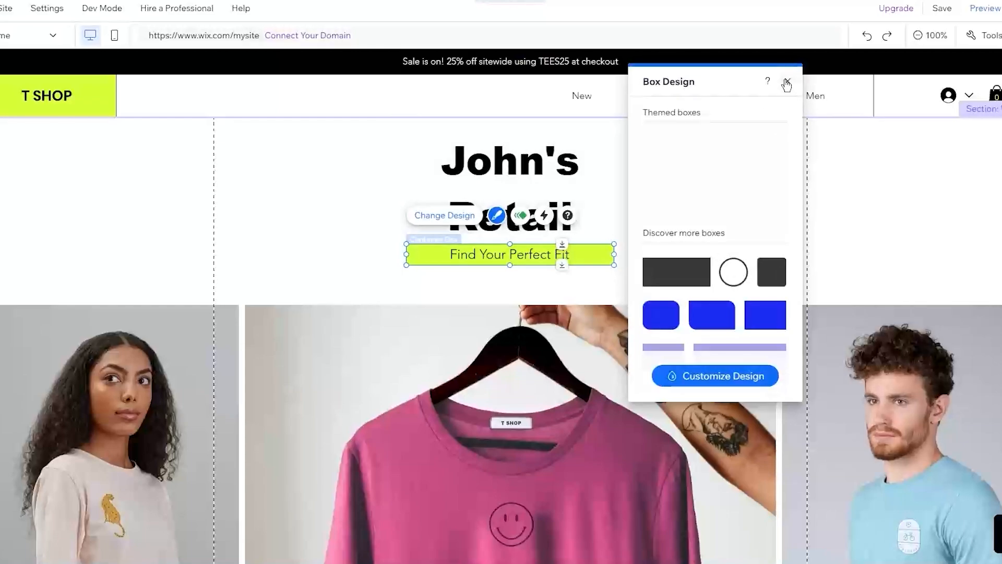
{"action": "scroll", "coordinate": [773, 246], "scroll_direction": "down", "scroll_amount": 5}
{"action": "left_click", "coordinate": [766, 259]}
{"action": "scroll", "coordinate": [766, 259], "scroll_direction": "up", "scroll_amount": 5}
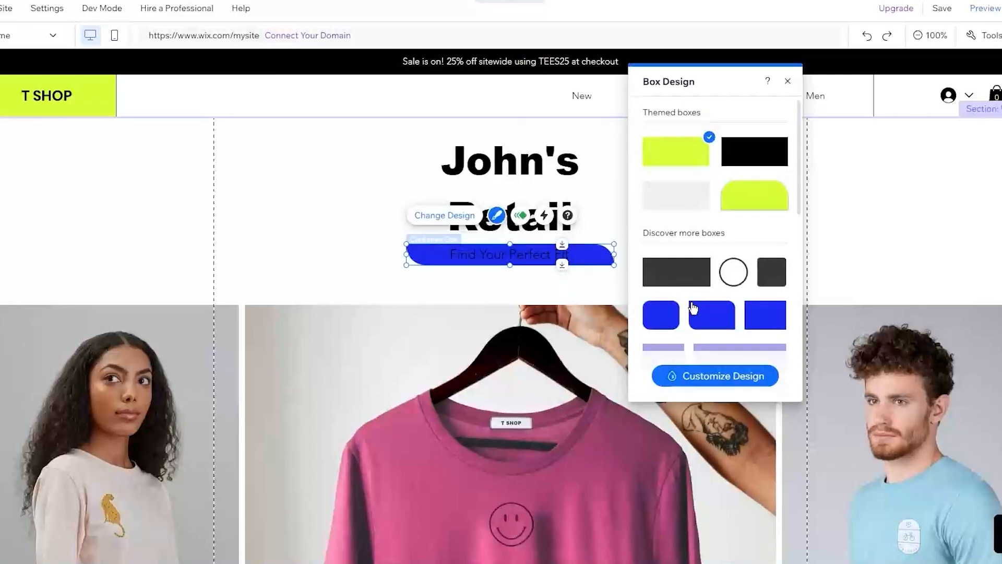
{"action": "scroll", "coordinate": [721, 293], "scroll_direction": "down", "scroll_amount": 5}
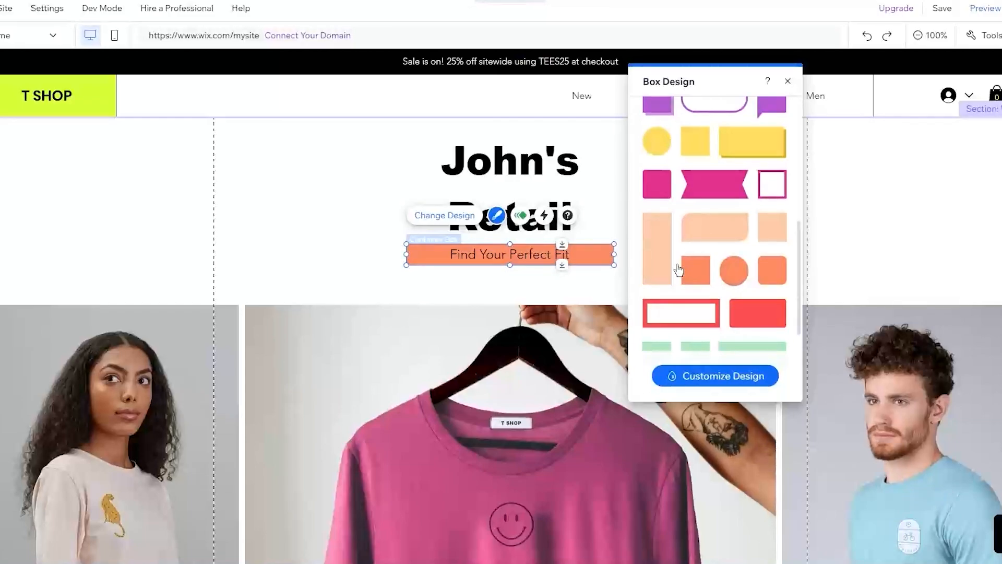
{"action": "left_click", "coordinate": [707, 236]}
{"action": "scroll", "coordinate": [678, 201], "scroll_direction": "down", "scroll_amount": 3}
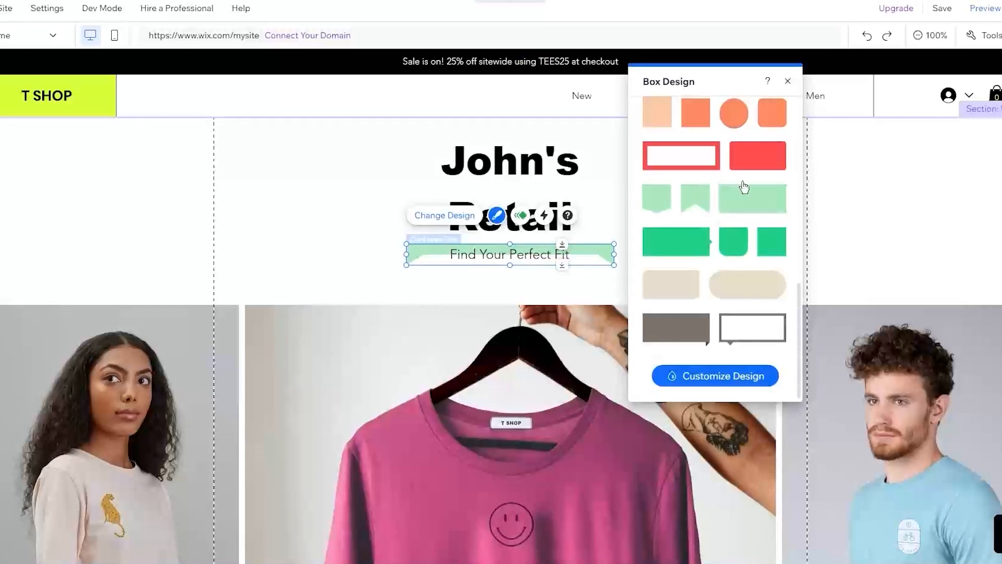
{"action": "left_click", "coordinate": [788, 80]}
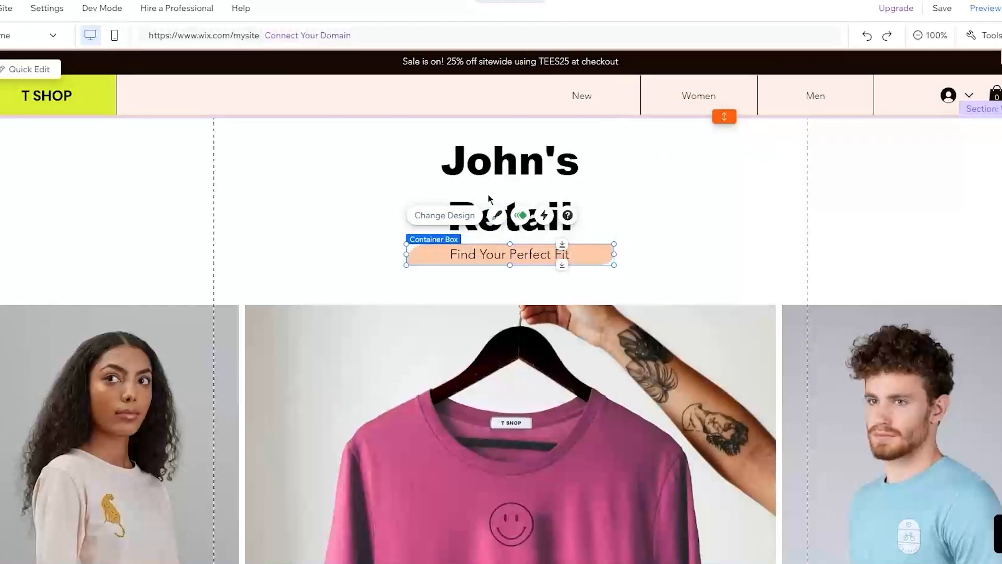
{"action": "scroll", "coordinate": [478, 202], "scroll_direction": "down", "scroll_amount": 10}
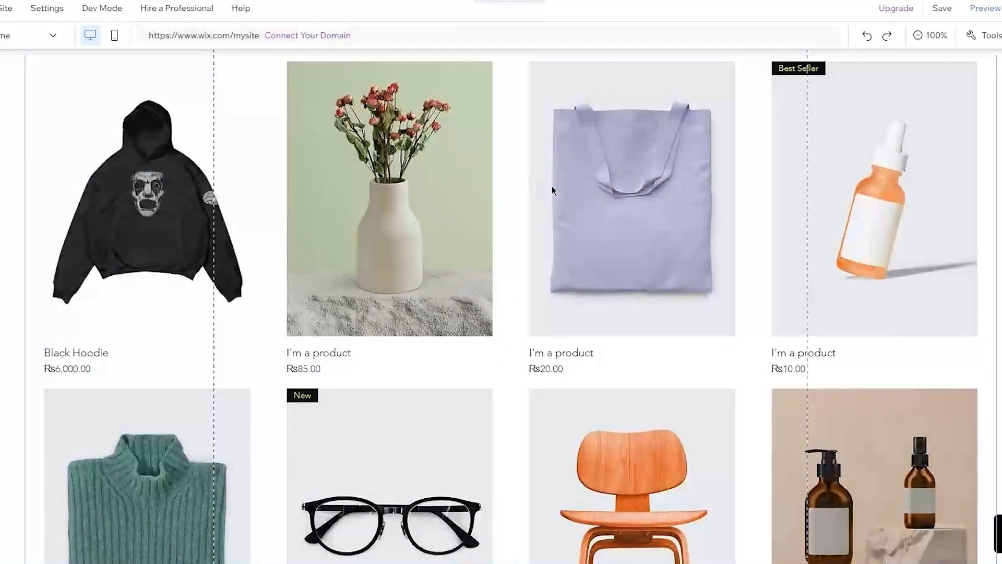
- Open product management from the Latest Arrivals grid gallery to list all 13 products
{"action": "scroll", "coordinate": [522, 193], "scroll_direction": "up", "scroll_amount": 3}
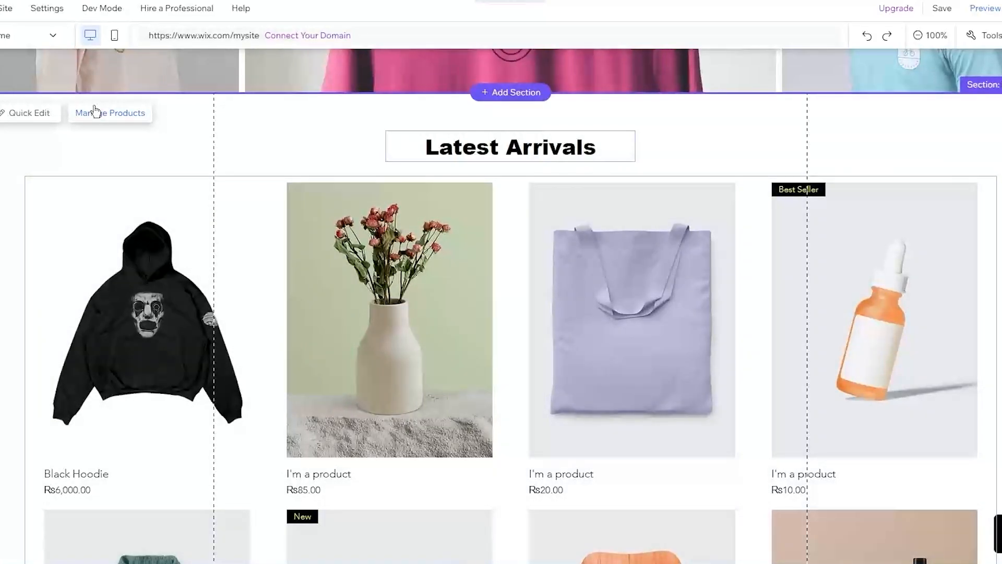
{"action": "left_click", "coordinate": [302, 188]}
{"action": "double_click", "coordinate": [302, 189]}
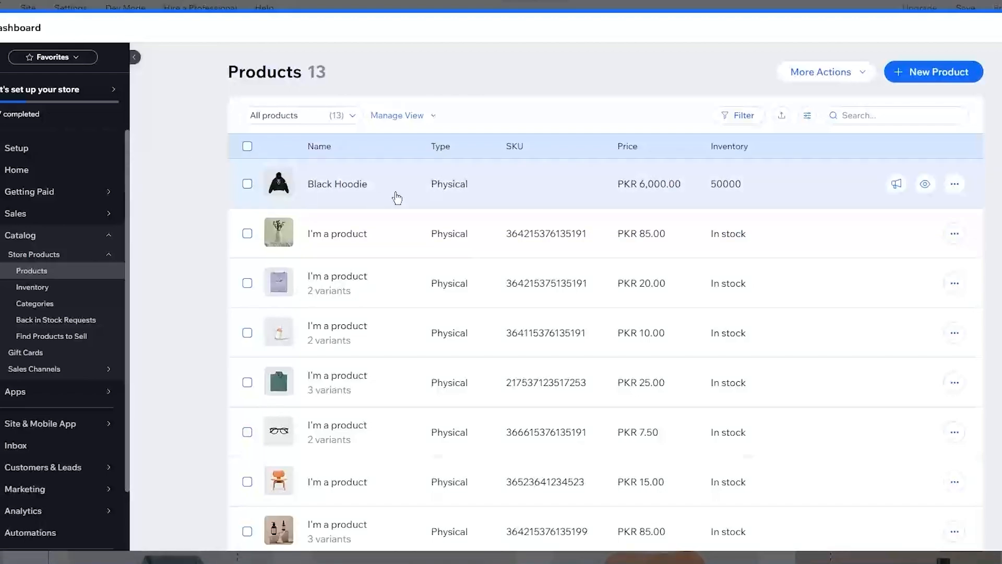
- Tick Black Hoodie and look over the kinds of new product available
{"action": "left_click", "coordinate": [248, 184]}
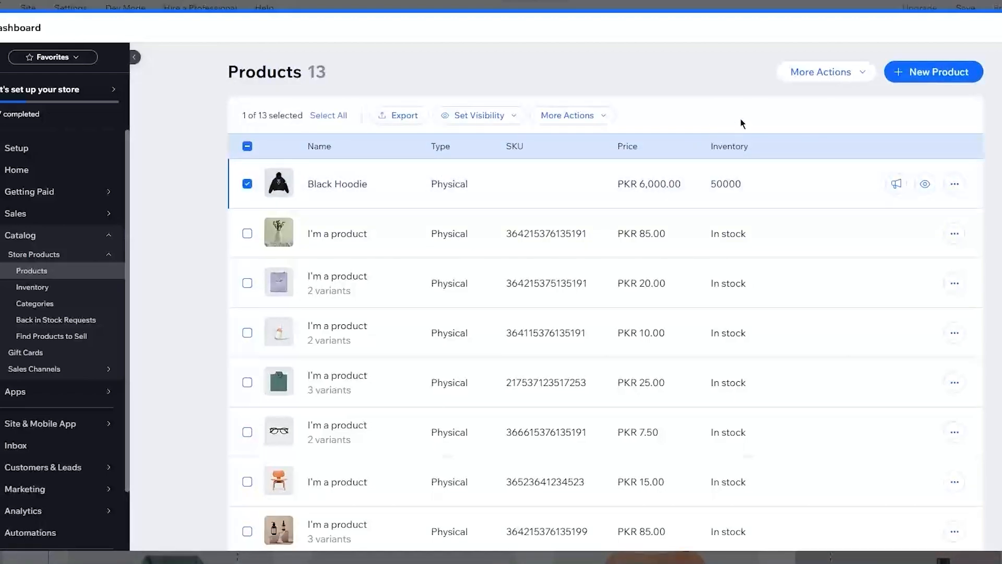
{"action": "left_click", "coordinate": [937, 83]}
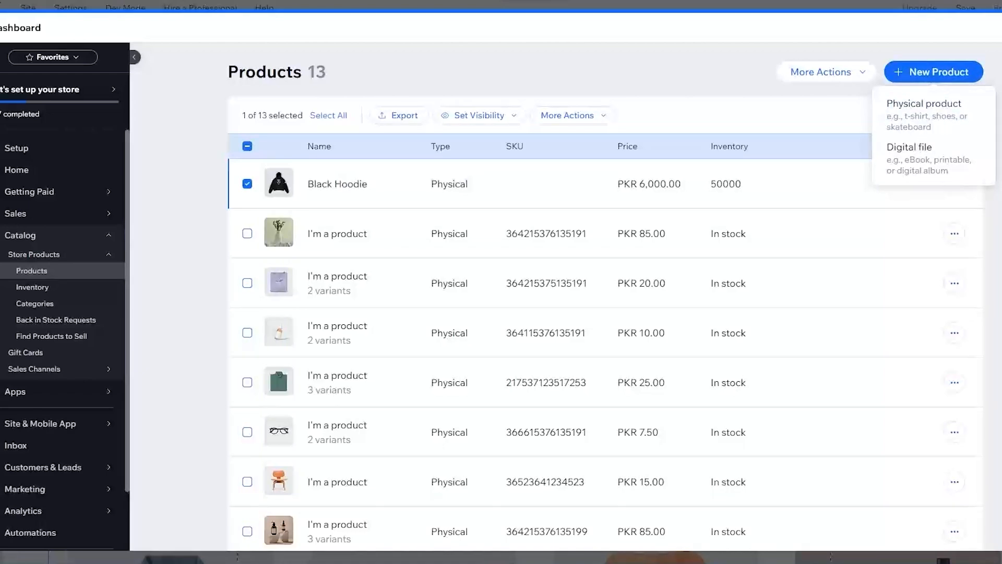
{"action": "scroll", "coordinate": [559, 295], "scroll_direction": "down", "scroll_amount": 5}
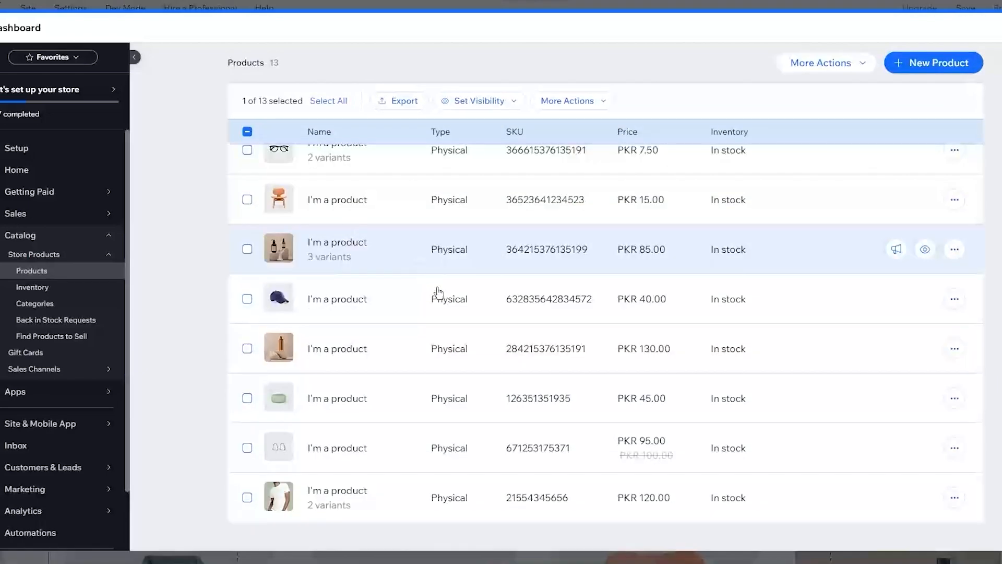
{"action": "scroll", "coordinate": [304, 299], "scroll_direction": "up", "scroll_amount": 5}
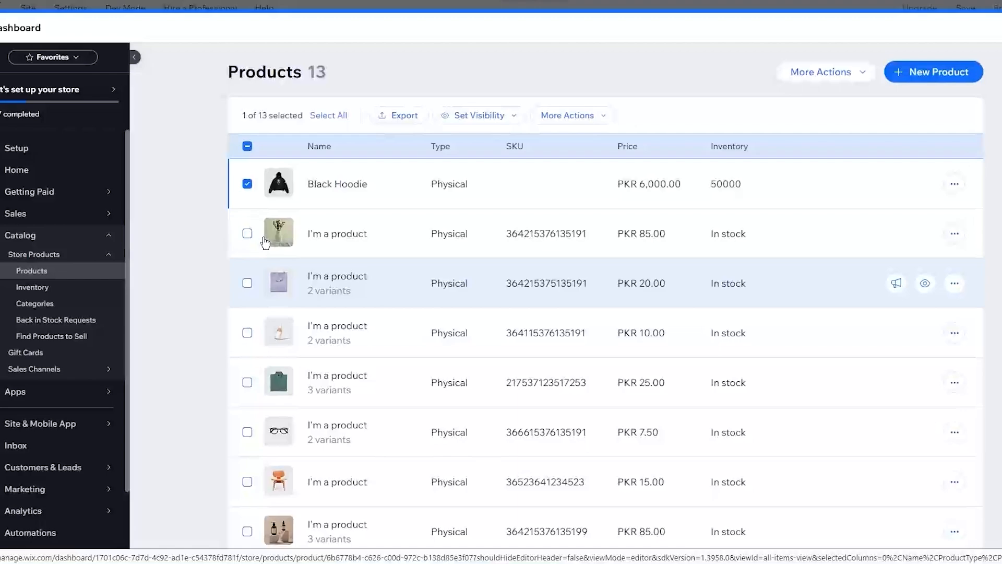
- Select all products except Black Hoodie and the last one, then delete the 11 selected
{"action": "left_click", "coordinate": [328, 116]}
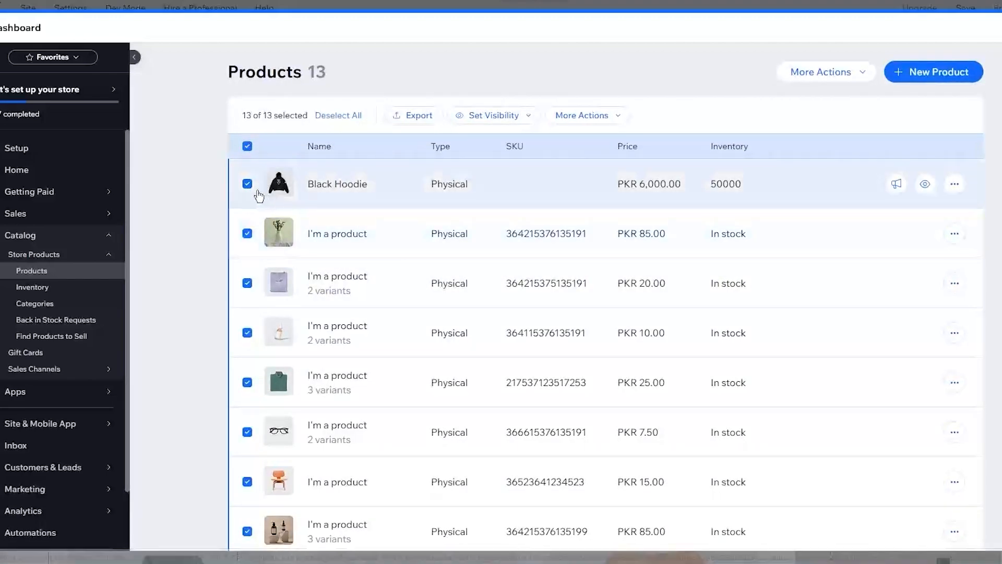
{"action": "left_click", "coordinate": [248, 184]}
{"action": "scroll", "coordinate": [249, 282], "scroll_direction": "down", "scroll_amount": 5}
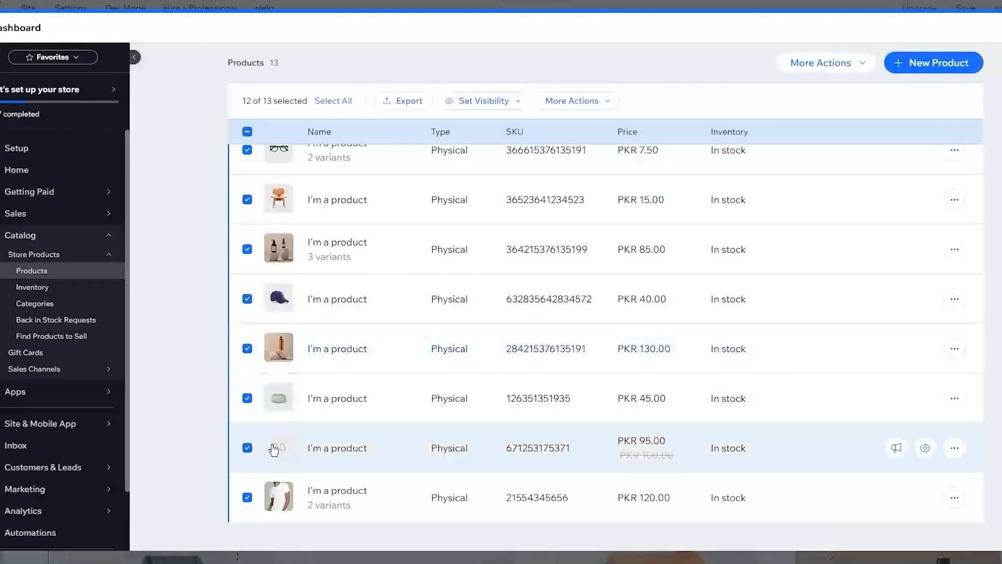
{"action": "left_click", "coordinate": [247, 497]}
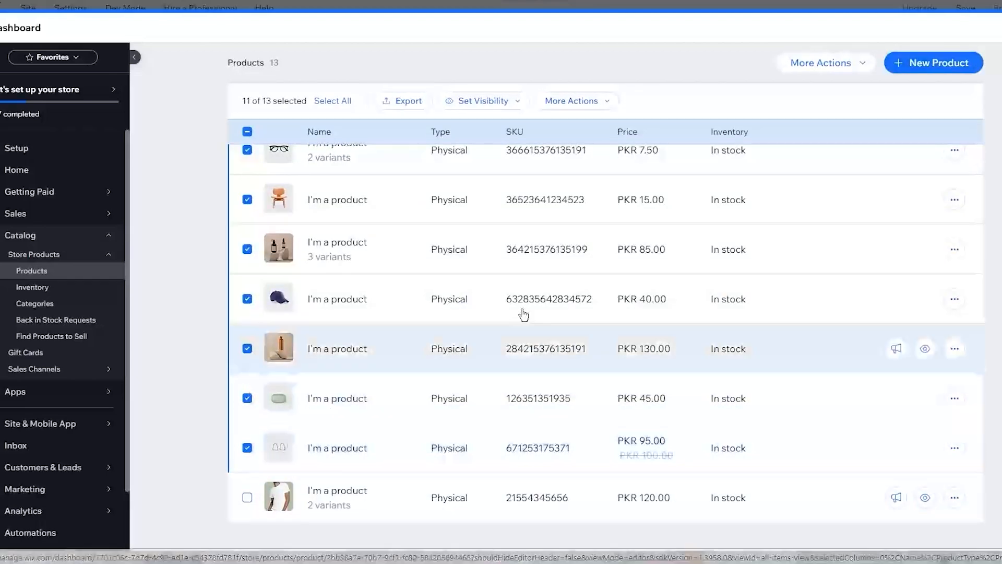
{"action": "scroll", "coordinate": [458, 311], "scroll_direction": "up", "scroll_amount": 5}
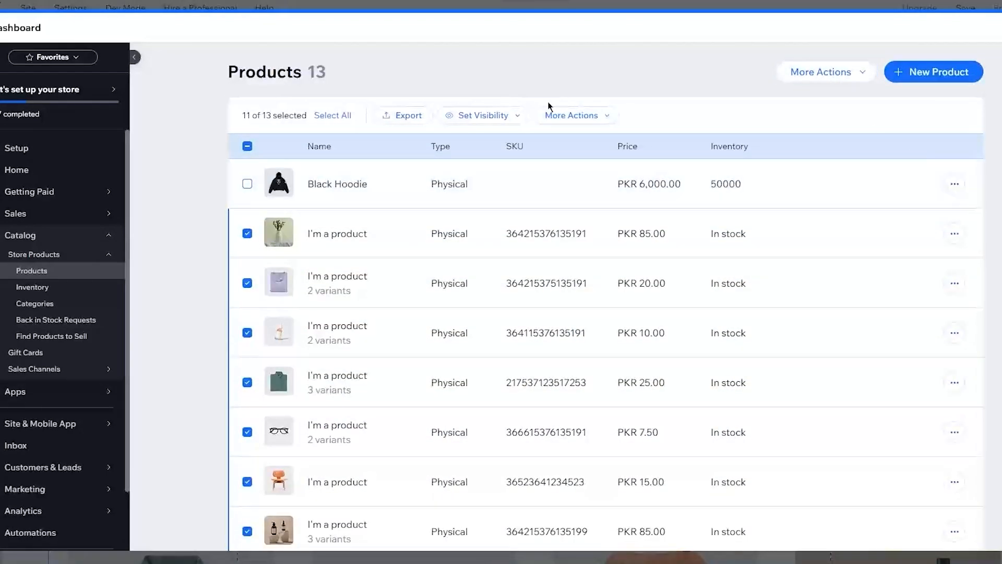
{"action": "left_click", "coordinate": [562, 116]}
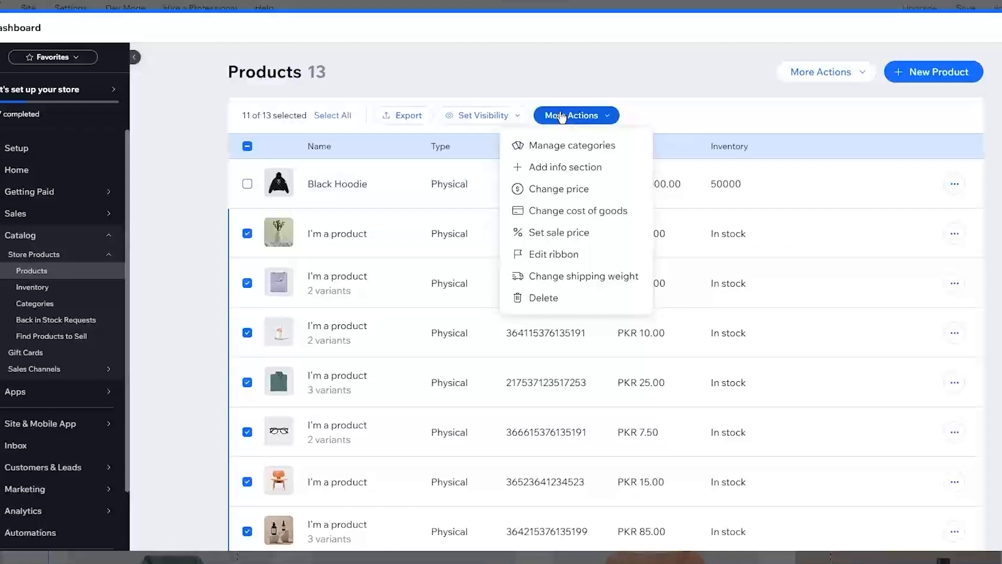
{"action": "left_click", "coordinate": [545, 299]}
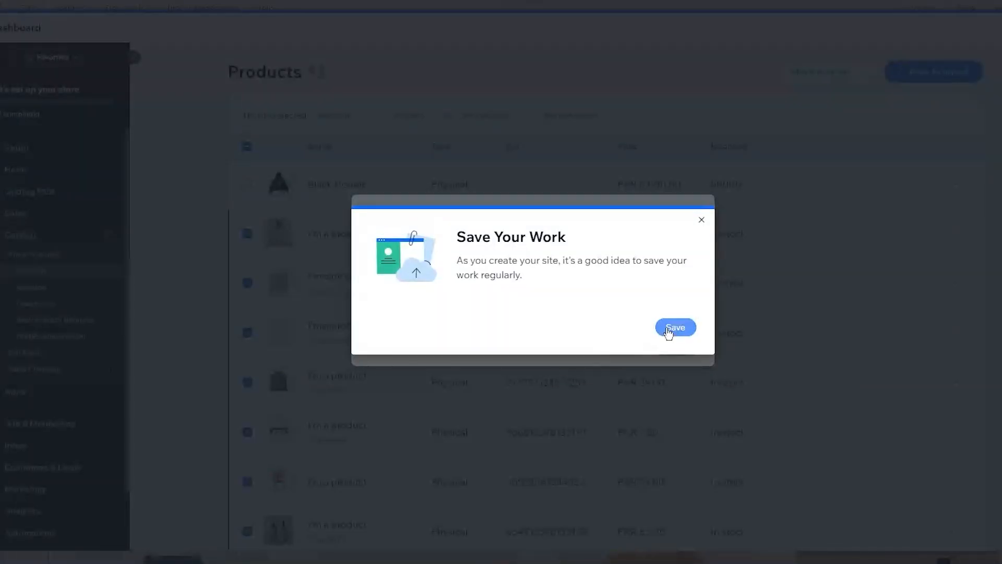
- Save the site on the free Wix domain, confirm deleting the 11 products, and save again
{"action": "left_click", "coordinate": [674, 328]}
{"action": "left_click", "coordinate": [660, 389]}
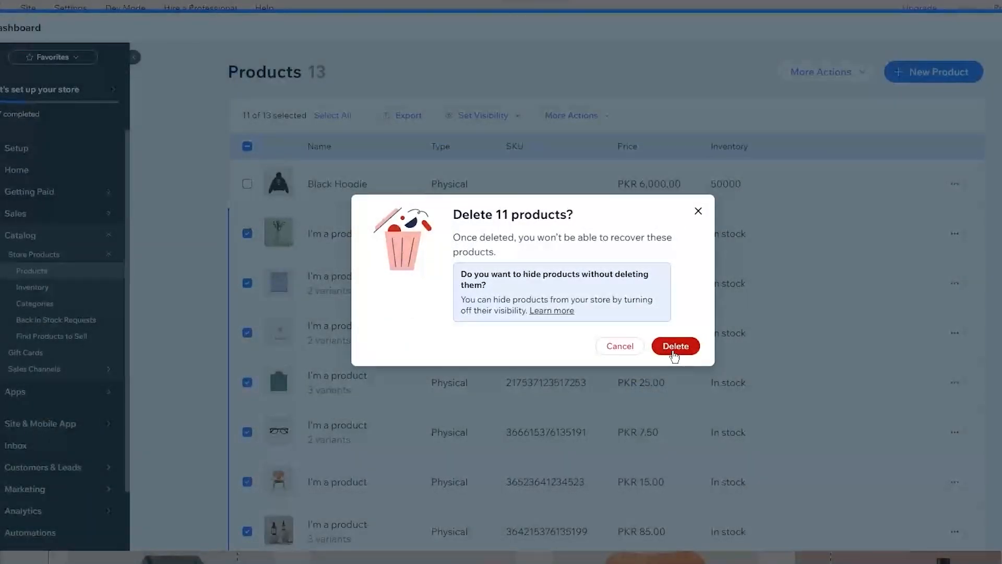
{"action": "left_click", "coordinate": [674, 352]}
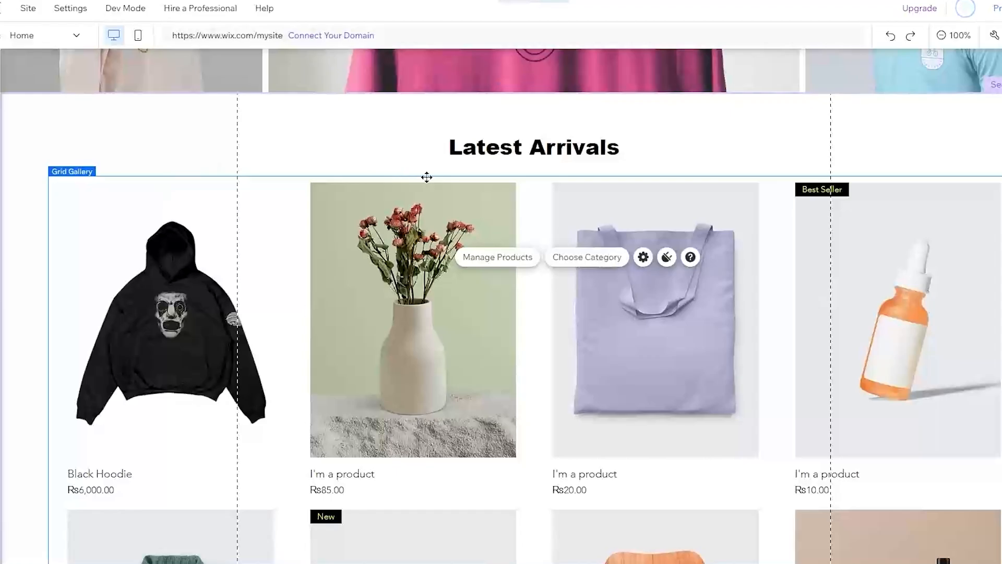
{"action": "key", "text": "ctrl+s"}
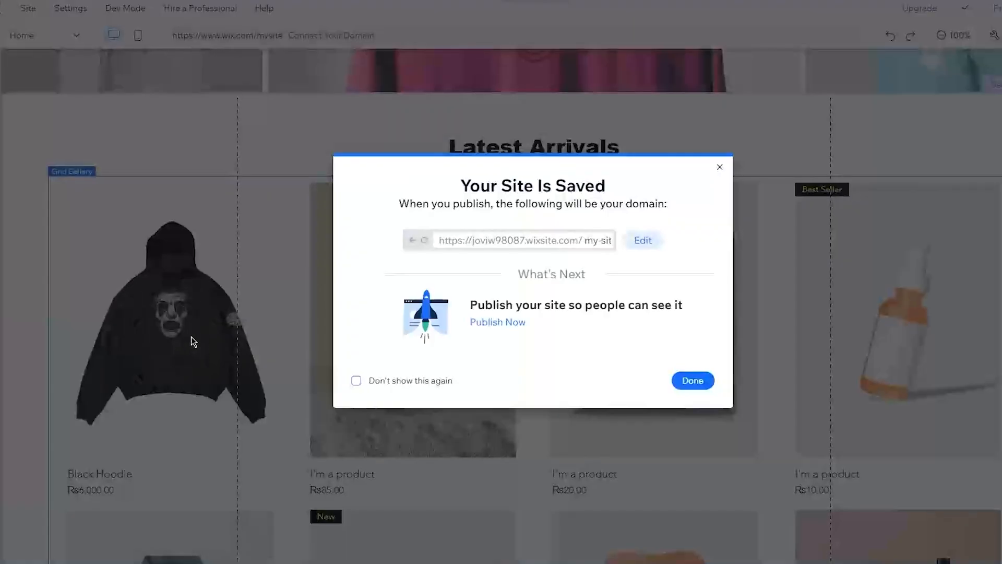
{"action": "left_click", "coordinate": [675, 381]}
- Scroll through the homepage to review the updated layout
{"action": "scroll", "coordinate": [179, 287], "scroll_direction": "down", "scroll_amount": 10}
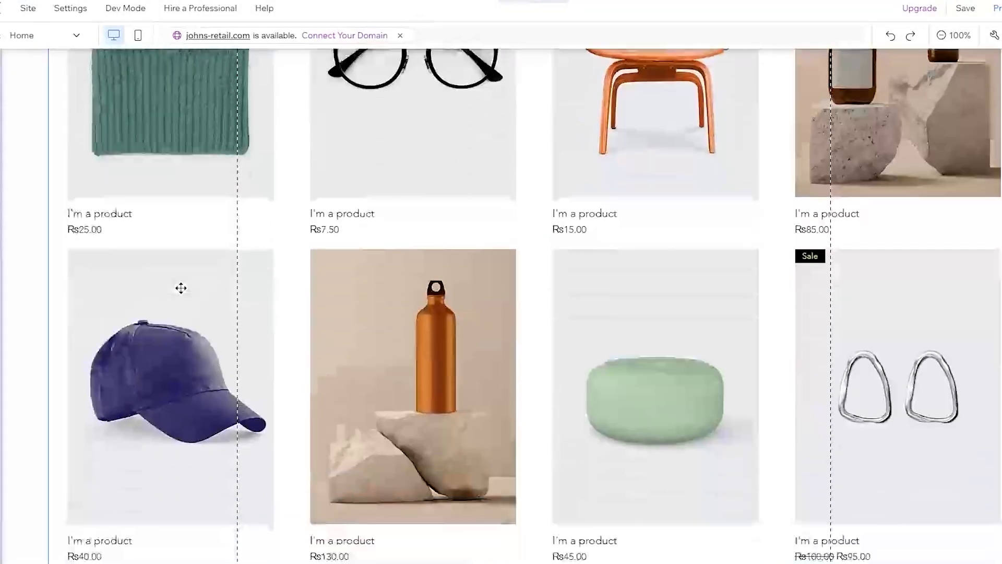
{"action": "scroll", "coordinate": [373, 236], "scroll_direction": "up", "scroll_amount": 8}
{"action": "scroll", "coordinate": [240, 297], "scroll_direction": "down", "scroll_amount": 15}
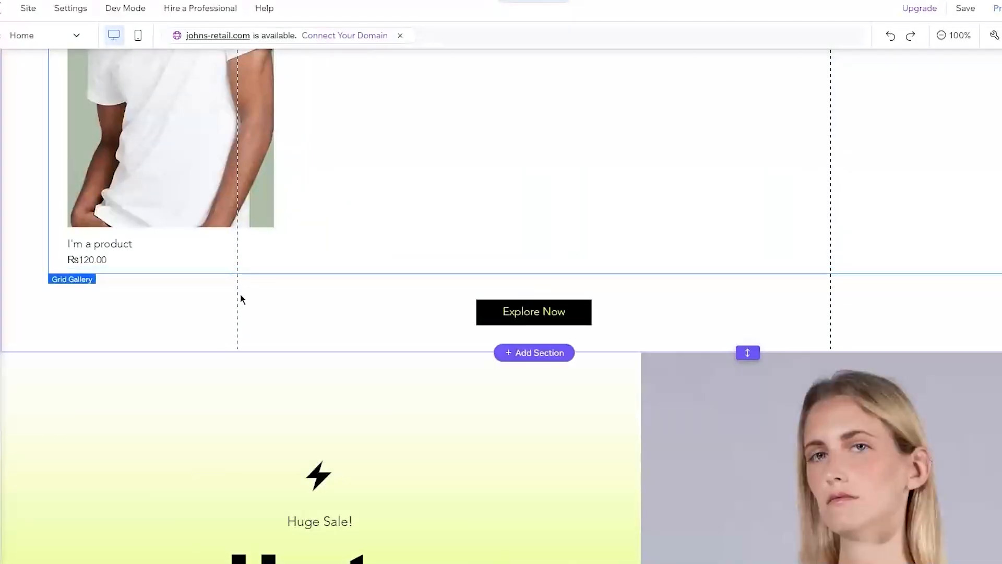
{"action": "scroll", "coordinate": [241, 299], "scroll_direction": "up", "scroll_amount": 15}
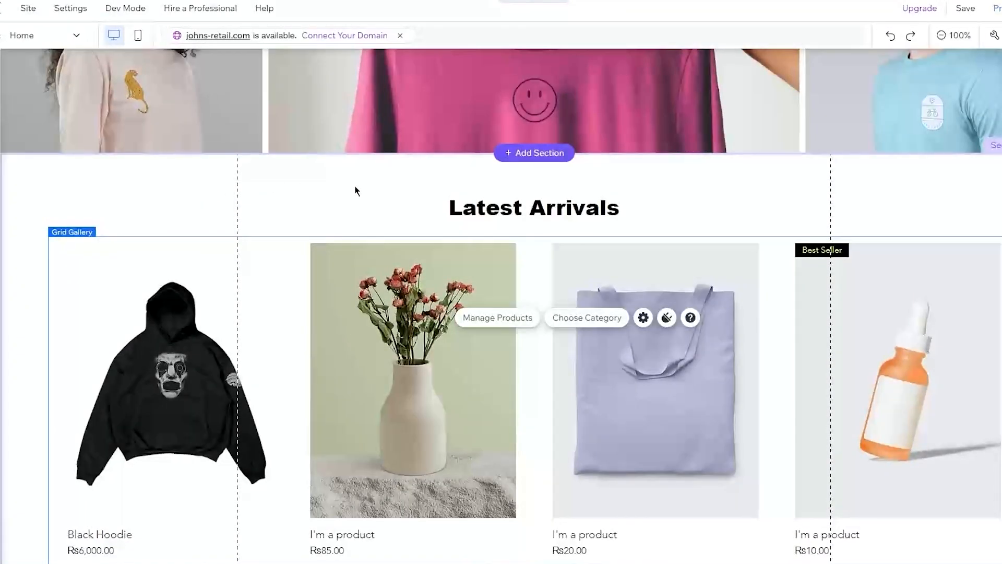
{"action": "scroll", "coordinate": [235, 307], "scroll_direction": "down", "scroll_amount": 15}
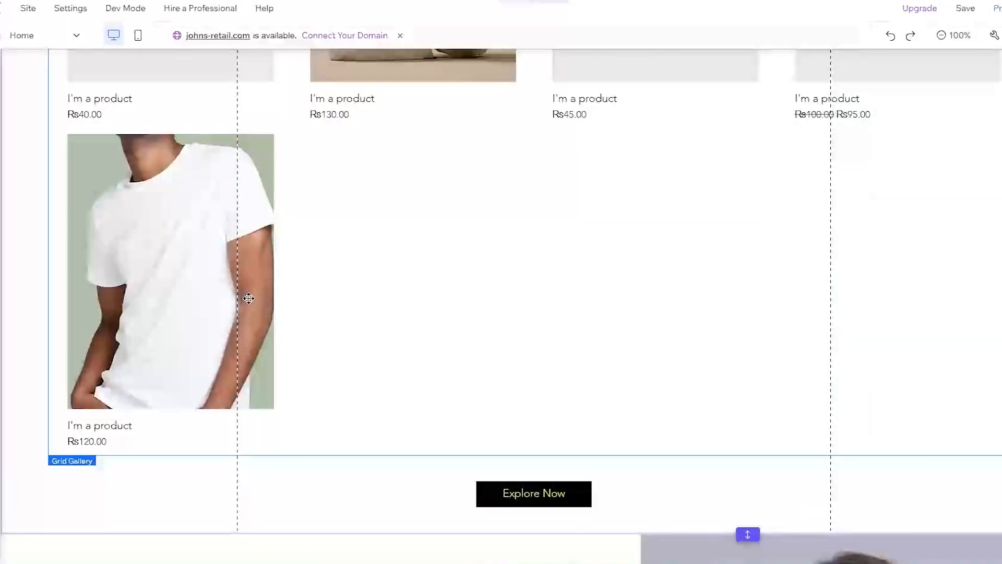
{"action": "scroll", "coordinate": [249, 298], "scroll_direction": "down", "scroll_amount": 8}
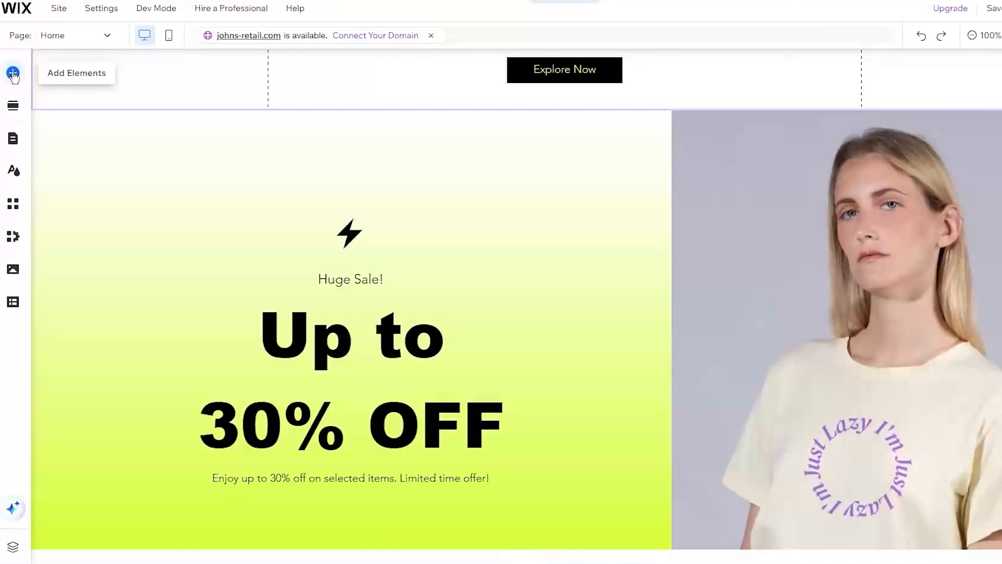
- Browse Add Elements' Text, Decorative, Box and Interactive categories, ending on Full Width Slideshows
{"action": "left_click", "coordinate": [13, 73]}
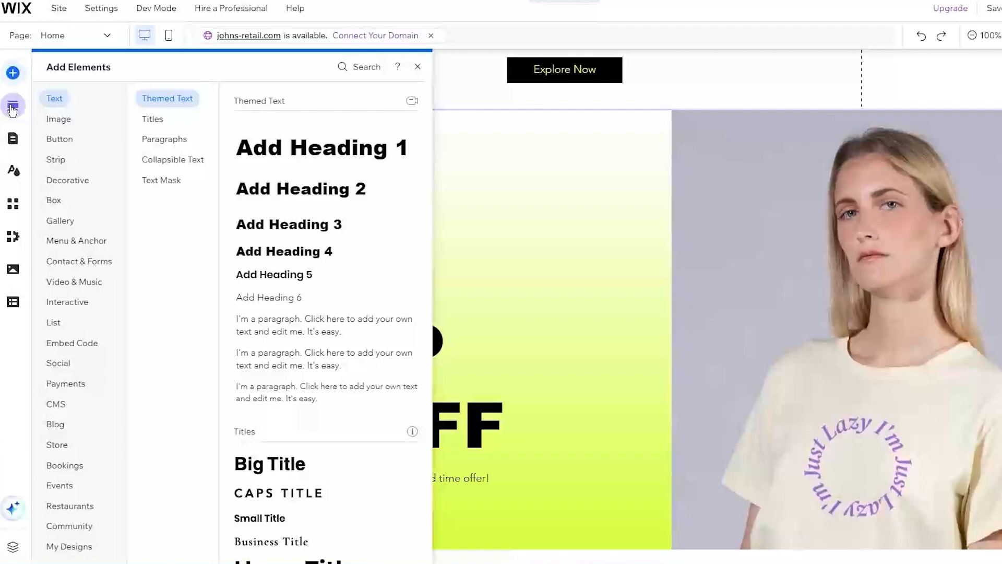
{"action": "mouse_move", "coordinate": [55, 180]}
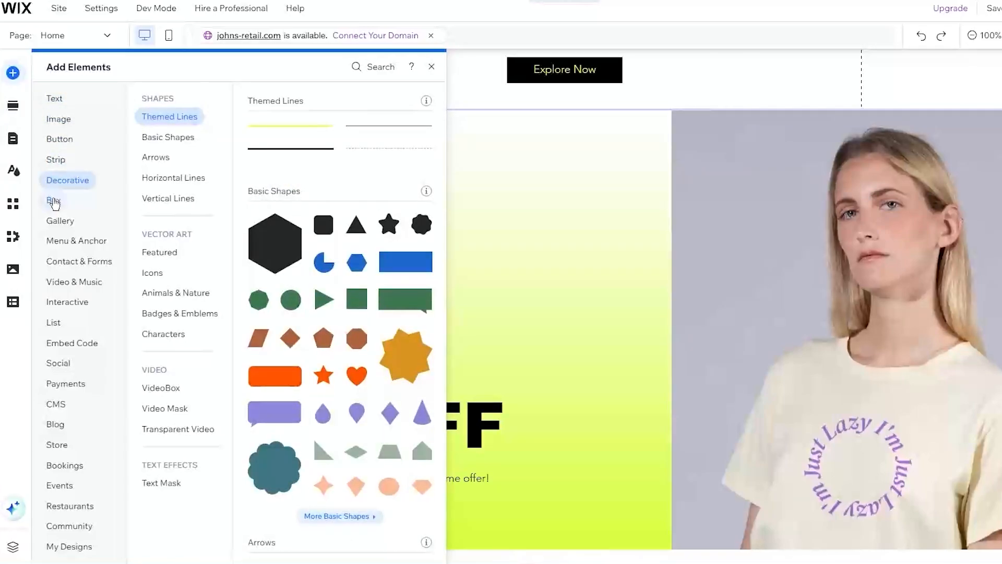
{"action": "mouse_move", "coordinate": [55, 203]}
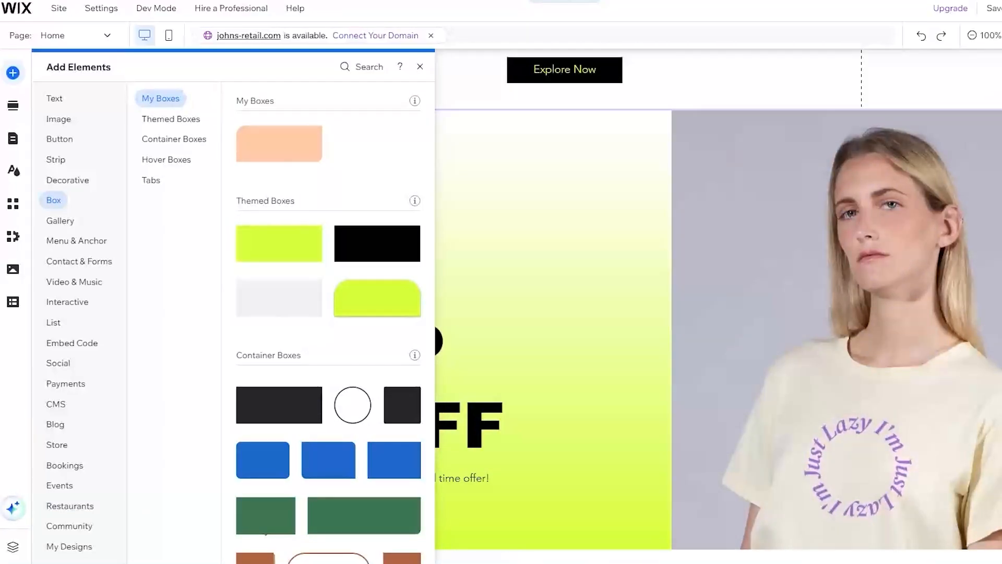
{"action": "scroll", "coordinate": [579, 282], "scroll_direction": "up", "scroll_amount": 7}
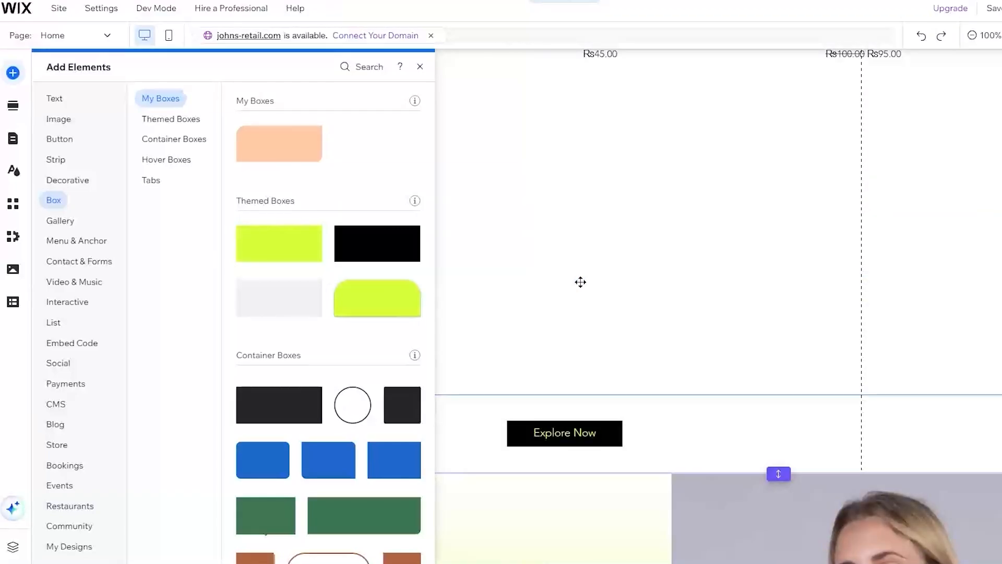
{"action": "scroll", "coordinate": [640, 305], "scroll_direction": "down", "scroll_amount": 2}
{"action": "scroll", "coordinate": [635, 306], "scroll_direction": "down", "scroll_amount": 5}
{"action": "scroll", "coordinate": [637, 305], "scroll_direction": "up", "scroll_amount": 5}
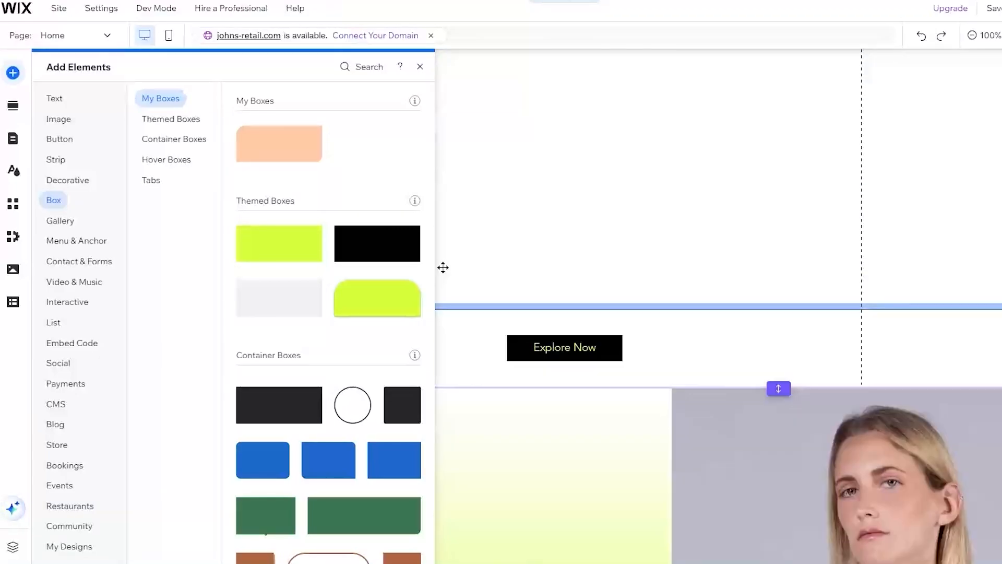
{"action": "left_click", "coordinate": [63, 301]}
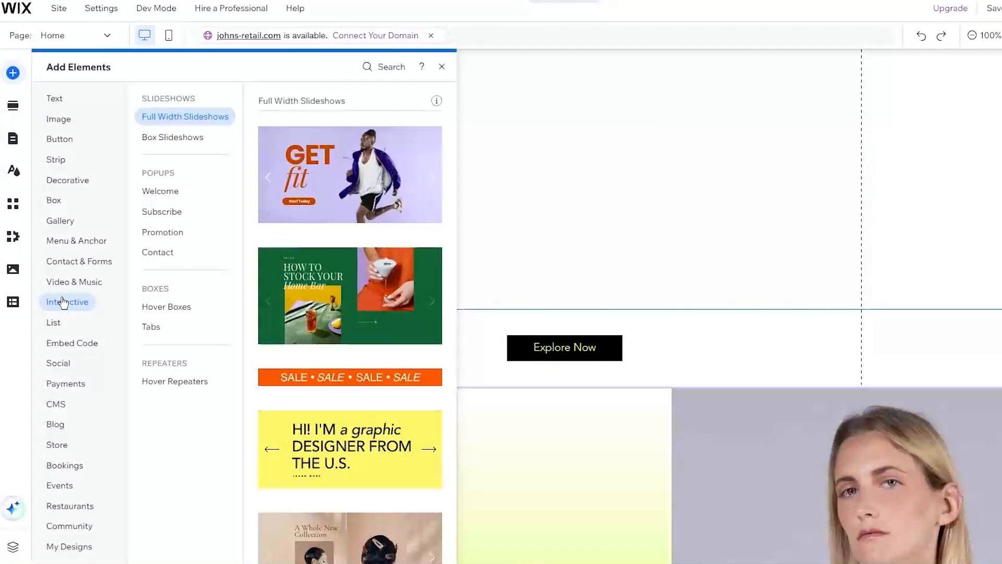
- Drag the Contact us form template from Contact & Forms onto the sign-up section
{"action": "left_click", "coordinate": [84, 265]}
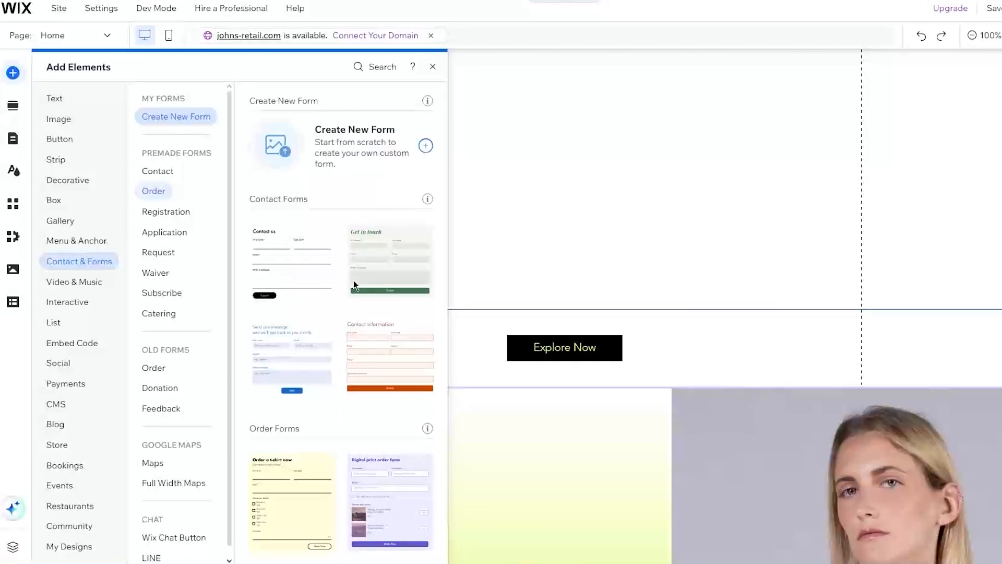
{"action": "scroll", "coordinate": [353, 282], "scroll_direction": "down", "scroll_amount": 5}
{"action": "scroll", "coordinate": [355, 285], "scroll_direction": "down", "scroll_amount": 6}
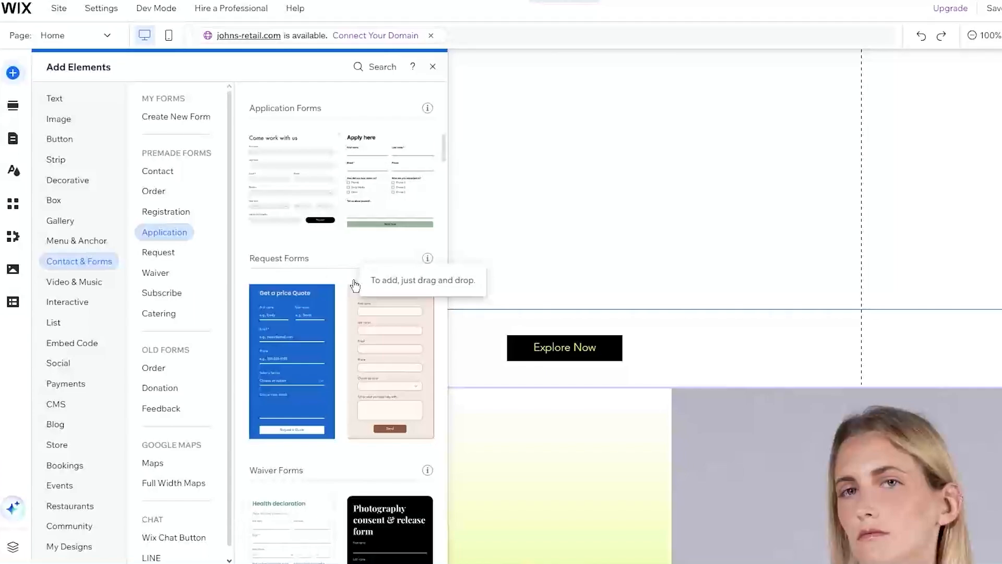
{"action": "scroll", "coordinate": [354, 285], "scroll_direction": "up", "scroll_amount": 1}
{"action": "scroll", "coordinate": [353, 285], "scroll_direction": "up", "scroll_amount": 10}
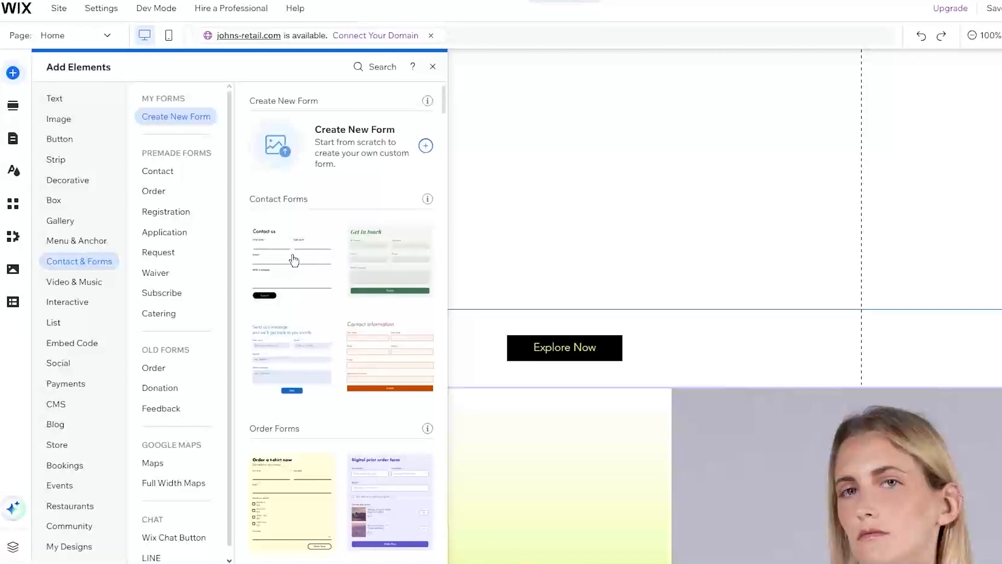
{"action": "left_click_drag", "start_coordinate": [297, 260], "coordinate": [925, 287]}
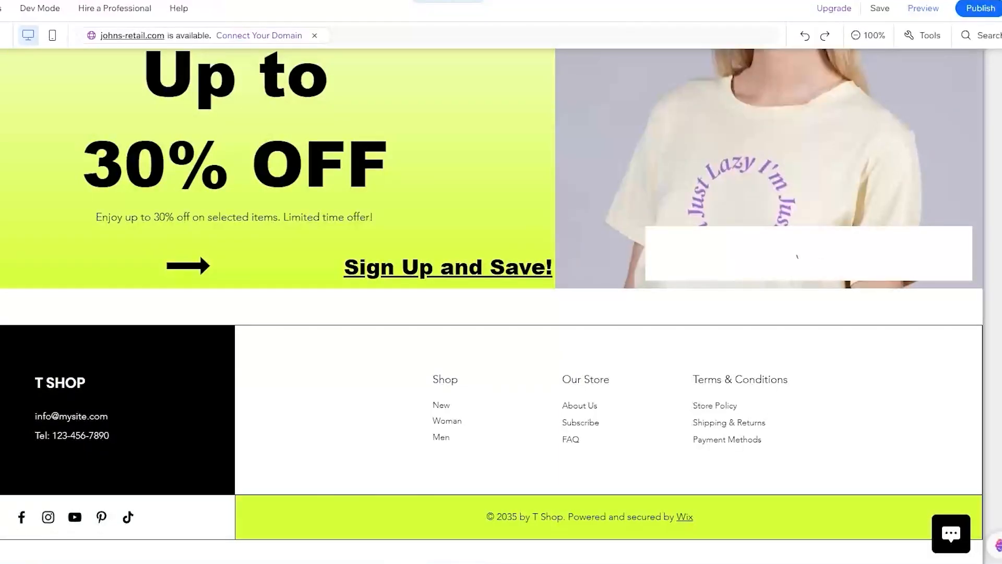
- Move the Contact us form into the Special Offer section, narrow it to about 485 wide, and centre it
{"action": "left_click", "coordinate": [712, 273]}
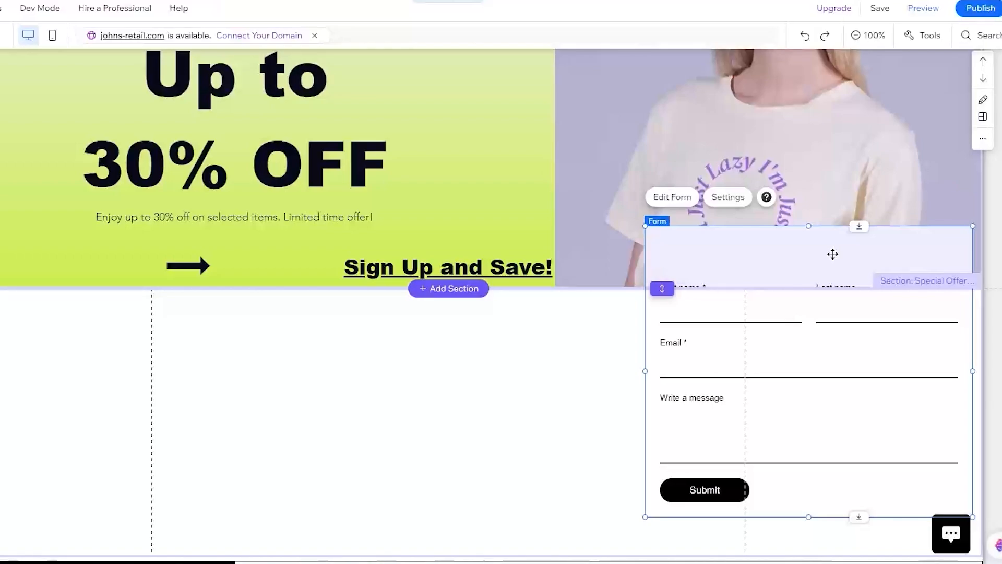
{"action": "scroll", "coordinate": [833, 254], "scroll_direction": "down", "scroll_amount": 5}
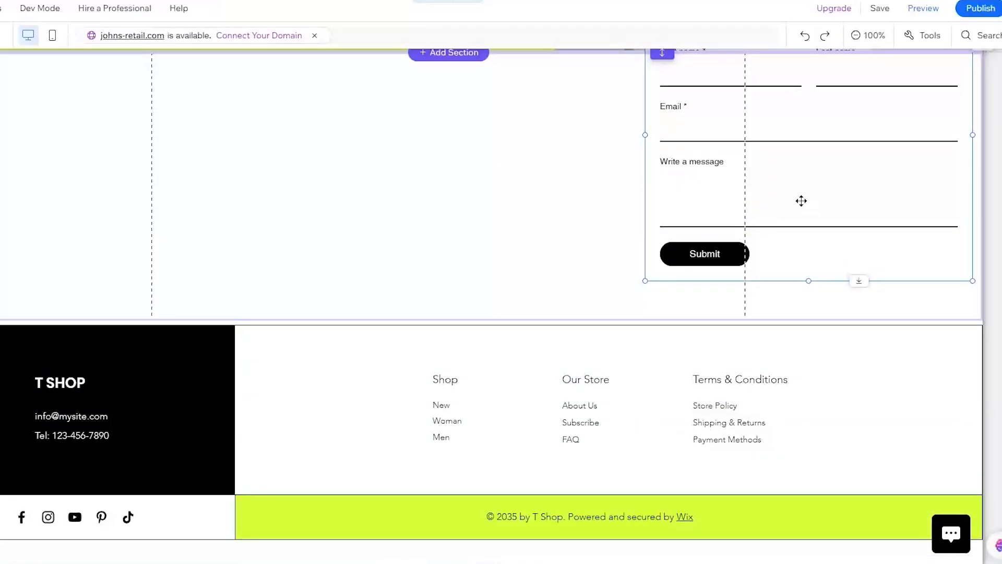
{"action": "scroll", "coordinate": [780, 110], "scroll_direction": "up", "scroll_amount": 1}
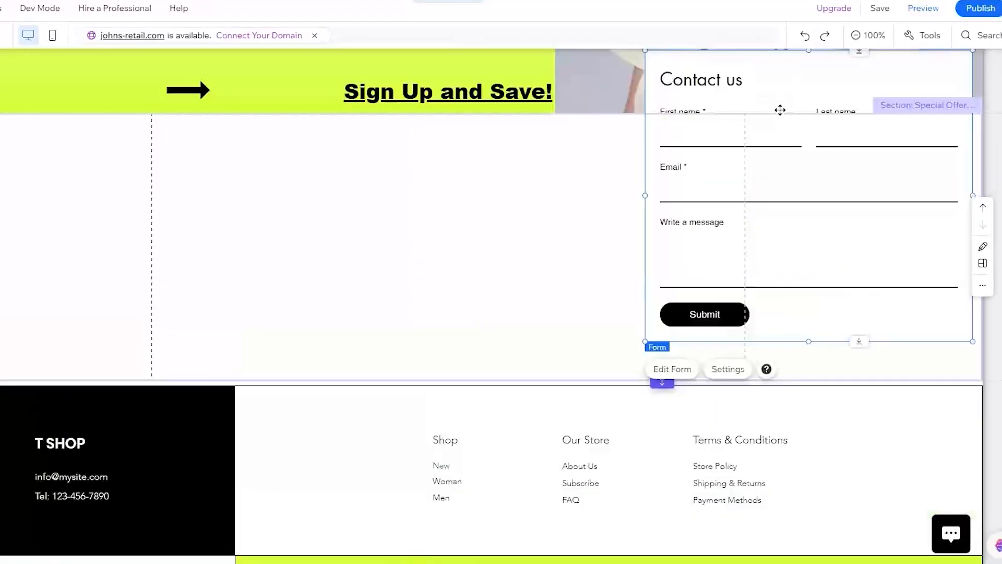
{"action": "scroll", "coordinate": [780, 110], "scroll_direction": "up", "scroll_amount": 1}
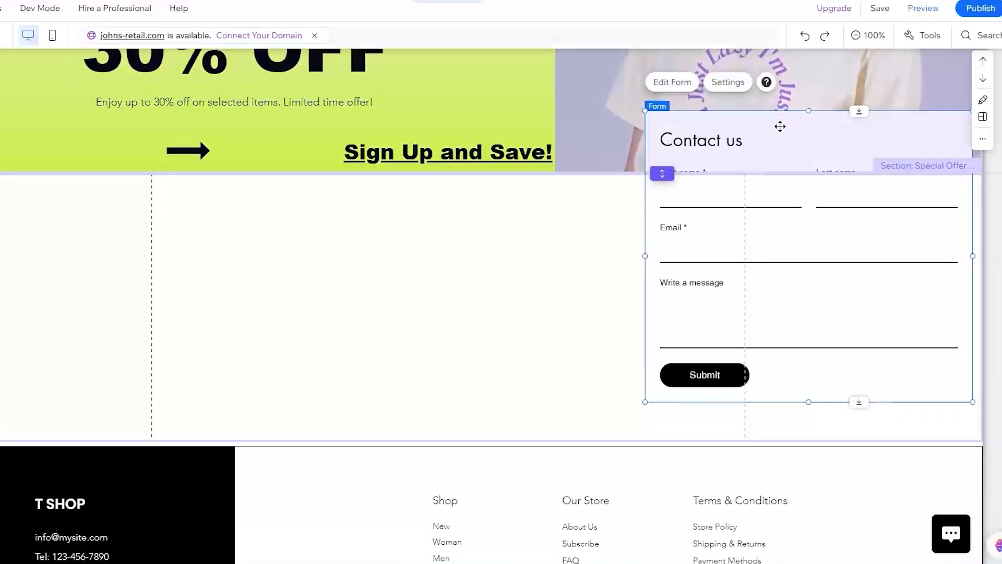
{"action": "mouse_move", "coordinate": [756, 181]}
{"action": "left_mouse_down"}
{"action": "mouse_move", "coordinate": [754, 212]}
{"action": "mouse_move", "coordinate": [756, 199]}
{"action": "left_mouse_up"}
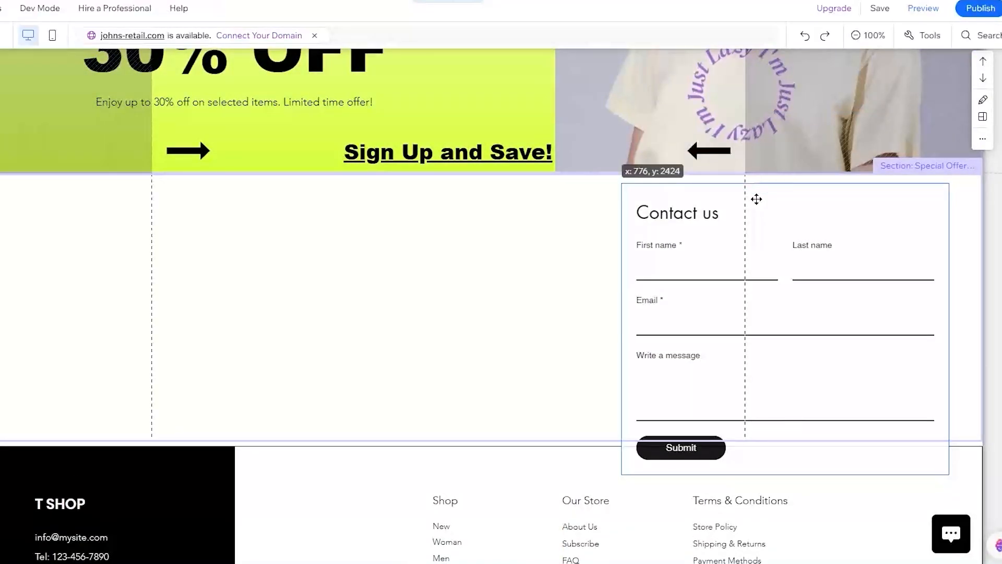
{"action": "left_click_drag", "start_coordinate": [787, 239], "coordinate": [786, 239]}
{"action": "left_click_drag", "start_coordinate": [949, 474], "coordinate": [907, 426]}
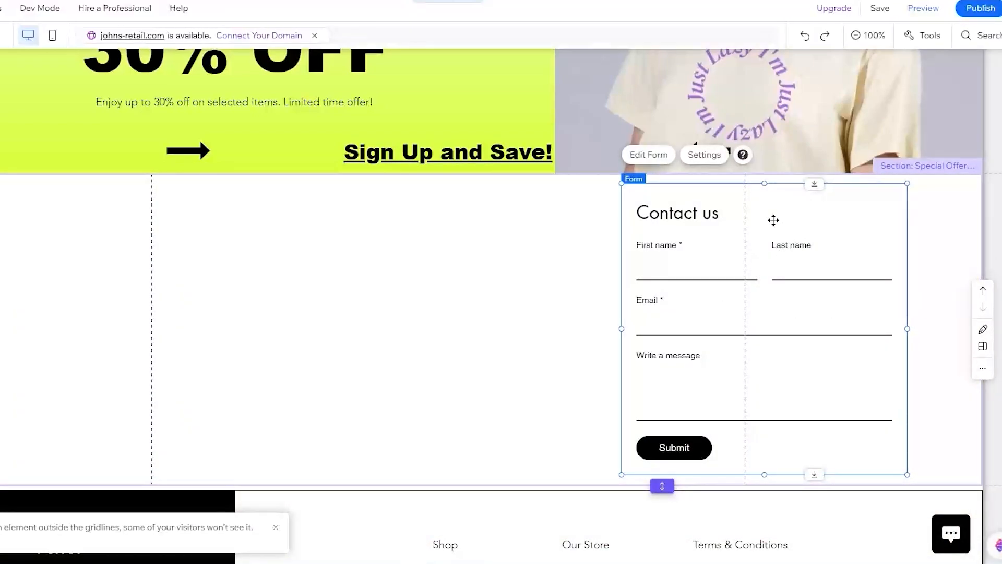
{"action": "left_click_drag", "start_coordinate": [772, 219], "coordinate": [470, 218]}
{"action": "left_click", "coordinate": [738, 219]}
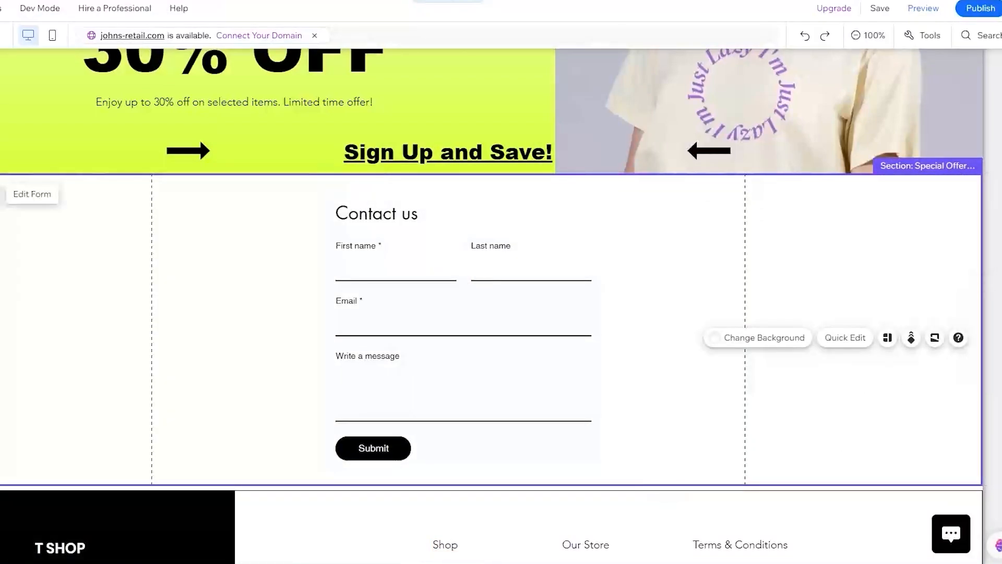
{"action": "scroll", "coordinate": [808, 263], "scroll_direction": "up", "scroll_amount": 20}
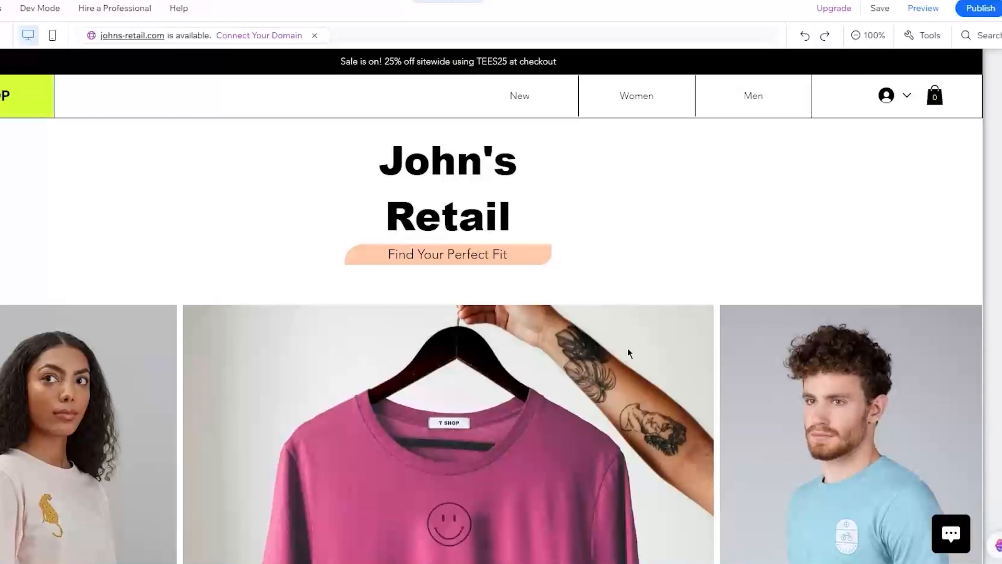
{"action": "scroll", "coordinate": [629, 351], "scroll_direction": "down", "scroll_amount": 15}
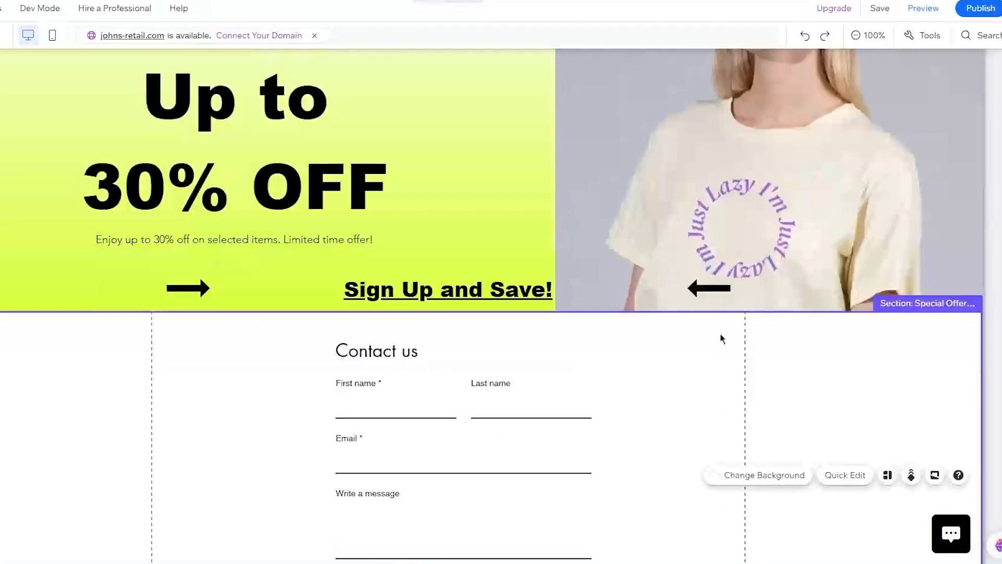
{"action": "scroll", "coordinate": [720, 337], "scroll_direction": "down", "scroll_amount": 5}
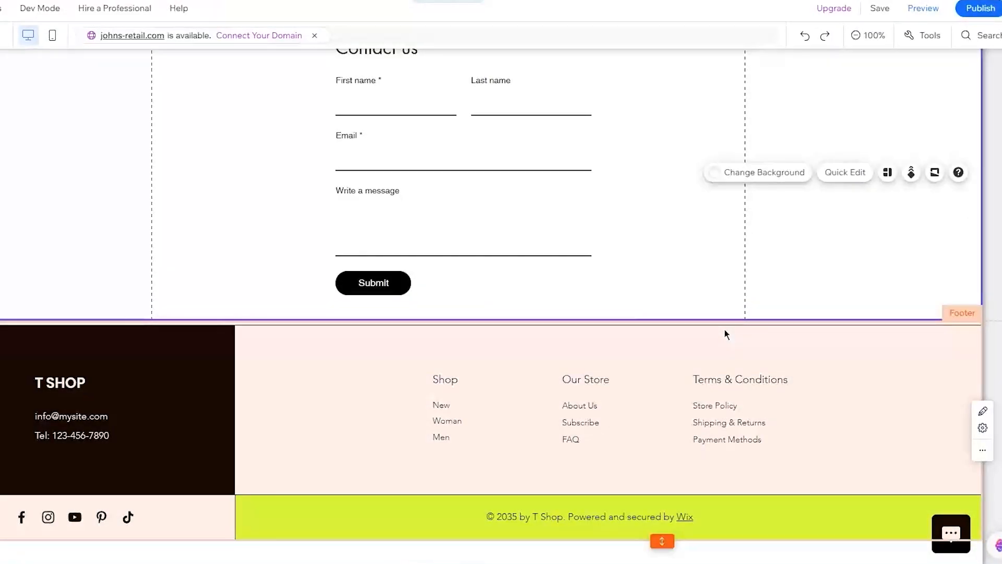
{"action": "scroll", "coordinate": [724, 330], "scroll_direction": "up", "scroll_amount": 20}
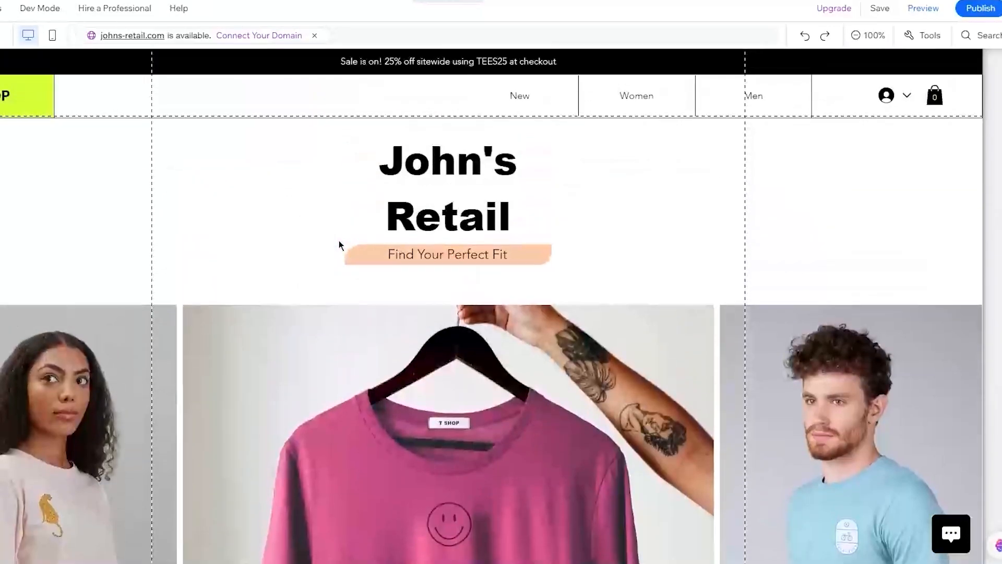
{"action": "scroll", "coordinate": [339, 244], "scroll_direction": "down", "scroll_amount": 20}
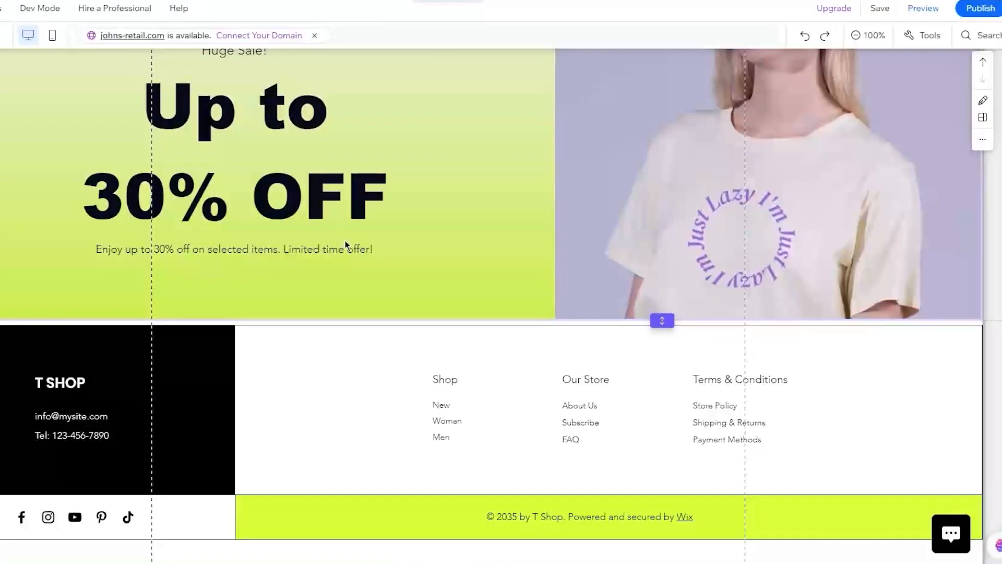
{"action": "scroll", "coordinate": [388, 242], "scroll_direction": "up", "scroll_amount": 10}
{"action": "scroll", "coordinate": [387, 242], "scroll_direction": "down", "scroll_amount": 10}
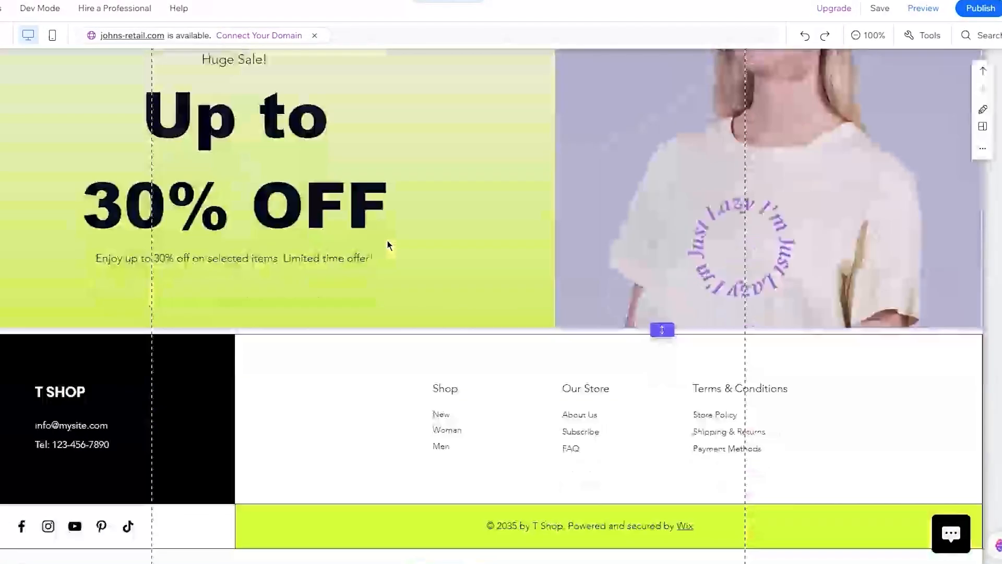
{"action": "scroll", "coordinate": [312, 240], "scroll_direction": "up", "scroll_amount": 15}
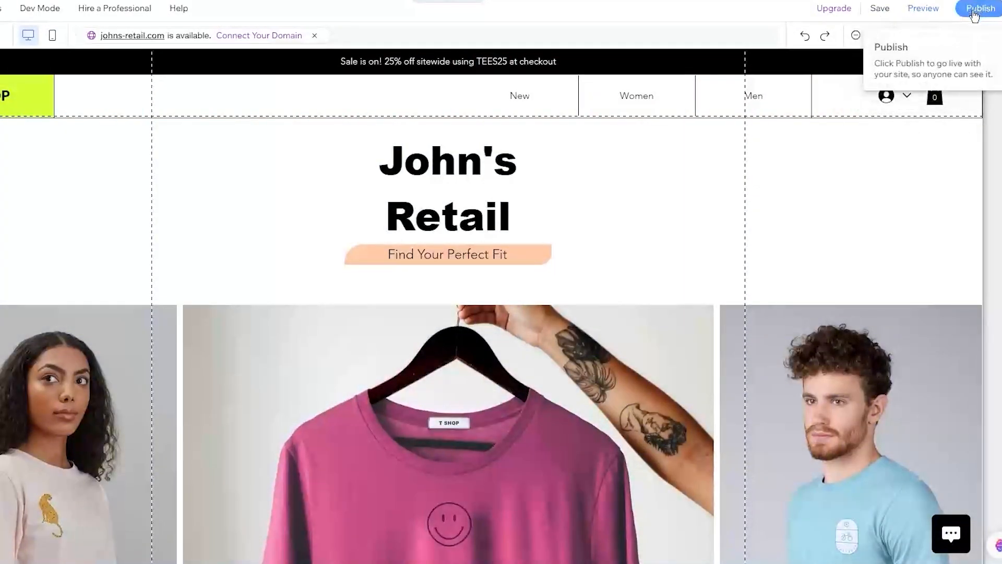
{"action": "scroll", "coordinate": [443, 180], "scroll_direction": "down", "scroll_amount": 12}
{"action": "scroll", "coordinate": [443, 180], "scroll_direction": "up", "scroll_amount": 6}
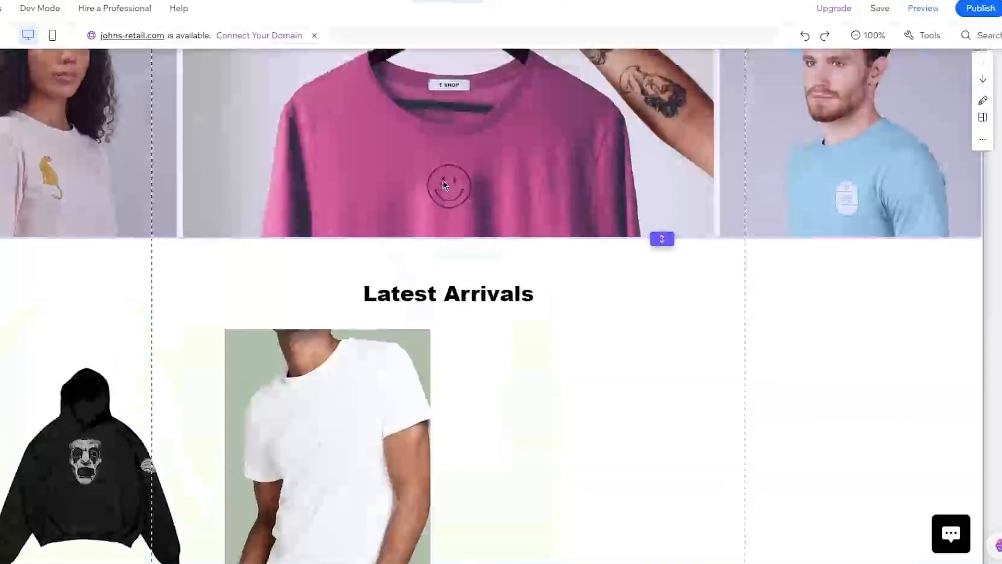
{"action": "scroll", "coordinate": [442, 180], "scroll_direction": "up", "scroll_amount": 5}
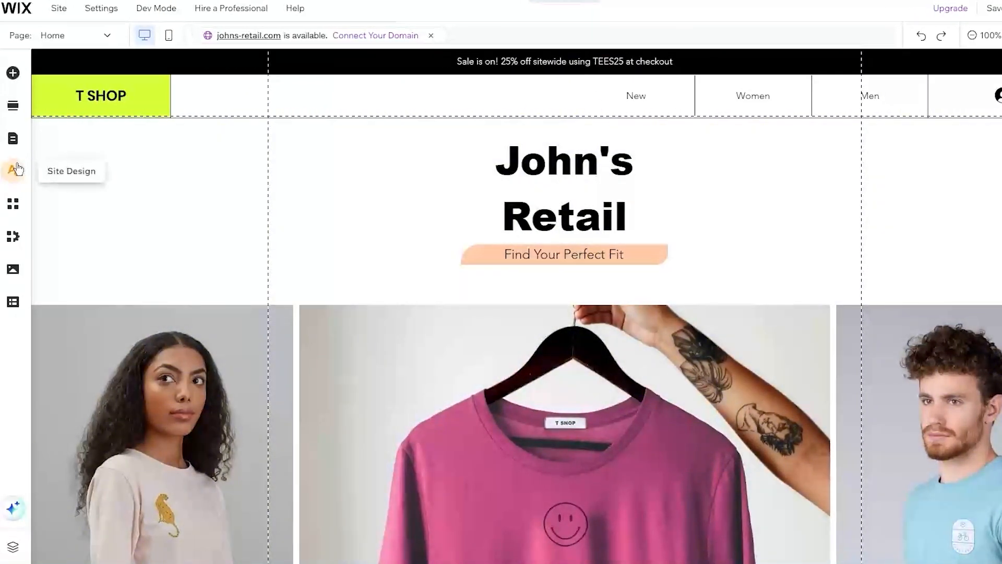
- Open Site Design, glance at AI Tools, then return and bring up the theme list
{"action": "left_click", "coordinate": [15, 169]}
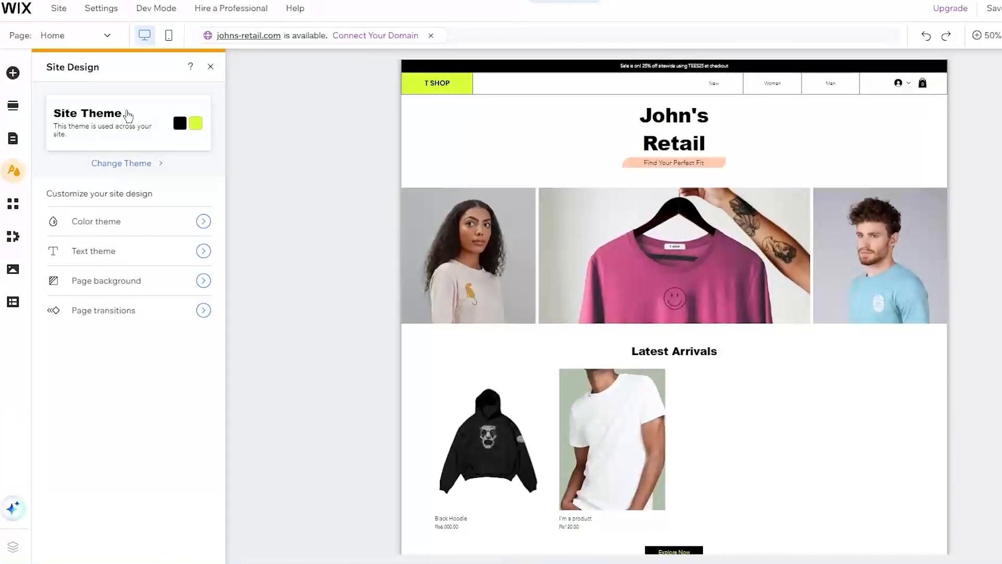
{"action": "left_click", "coordinate": [11, 511]}
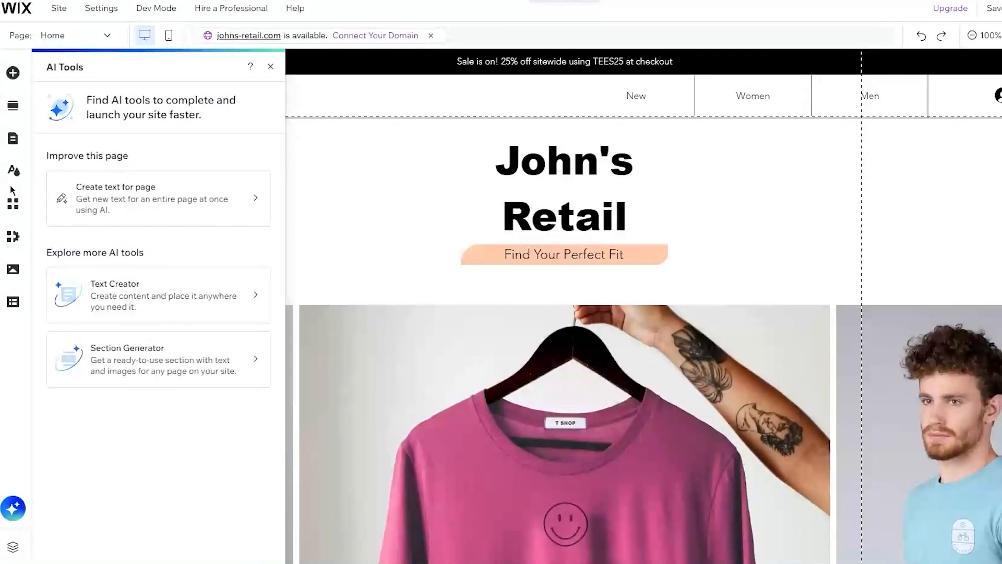
{"action": "left_click", "coordinate": [13, 171]}
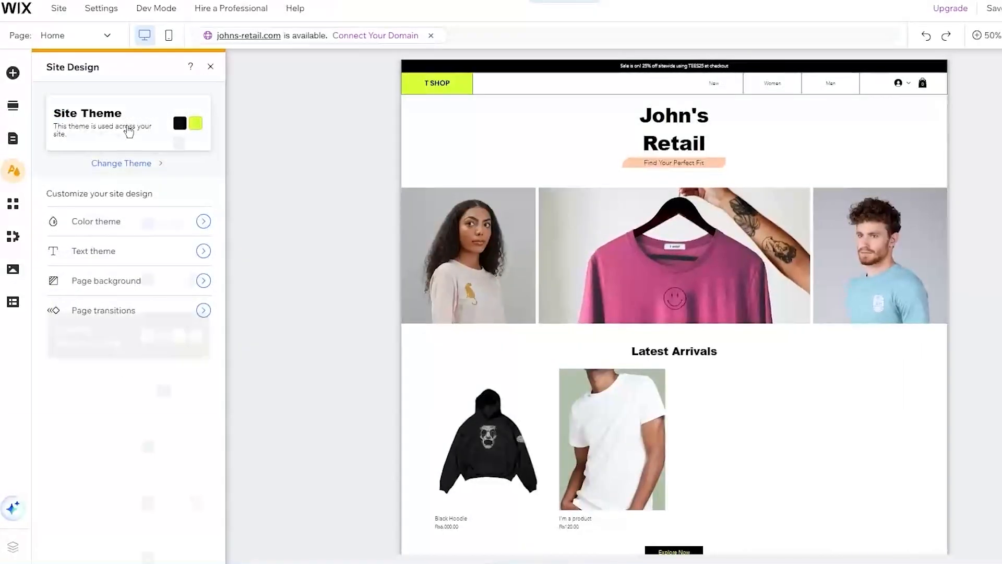
{"action": "left_click", "coordinate": [129, 132]}
- Preview the Eclectic, Energetic, Natural and Placid themes, then apply Bohemian
{"action": "left_click", "coordinate": [131, 340]}
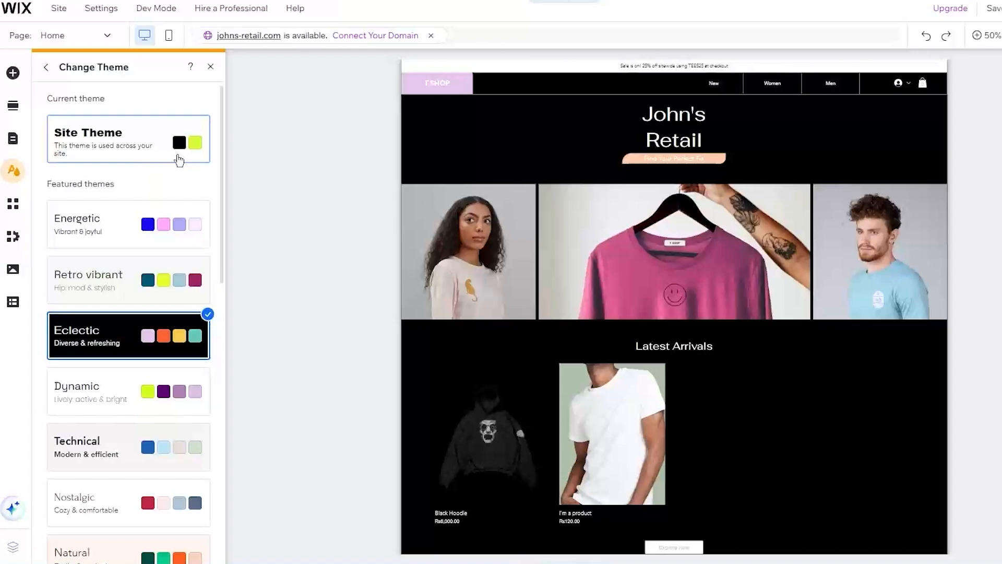
{"action": "left_click", "coordinate": [158, 222]}
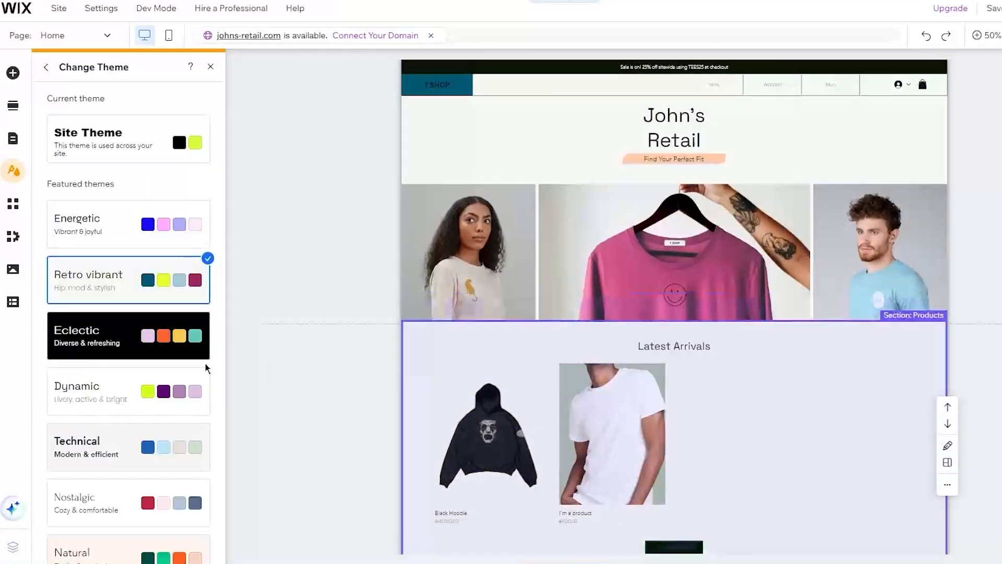
{"action": "scroll", "coordinate": [158, 361], "scroll_direction": "down", "scroll_amount": 5}
{"action": "left_click", "coordinate": [133, 318]}
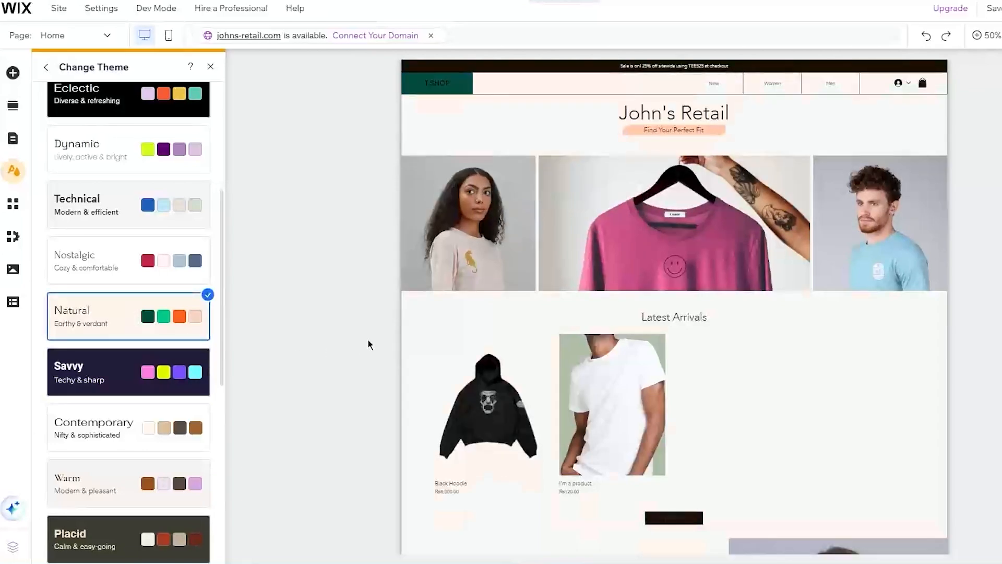
{"action": "scroll", "coordinate": [166, 399], "scroll_direction": "down", "scroll_amount": 2}
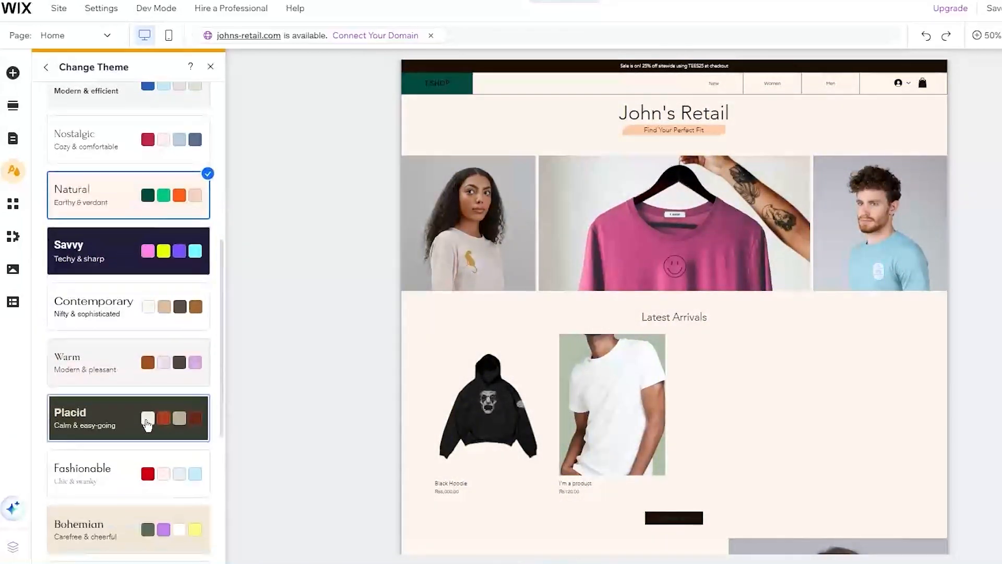
{"action": "left_click", "coordinate": [146, 417]}
{"action": "scroll", "coordinate": [118, 382], "scroll_direction": "down", "scroll_amount": 3}
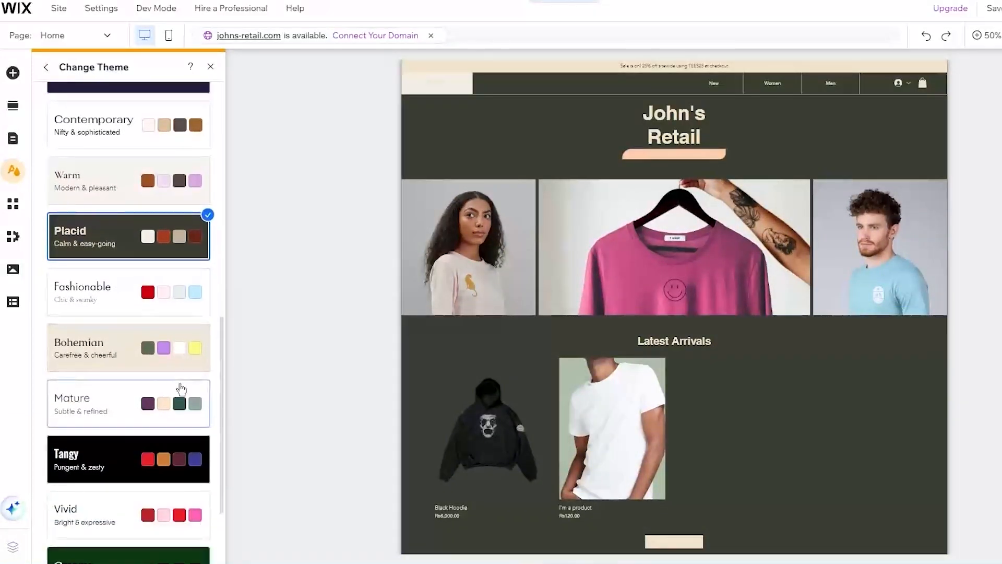
{"action": "left_click", "coordinate": [147, 347]}
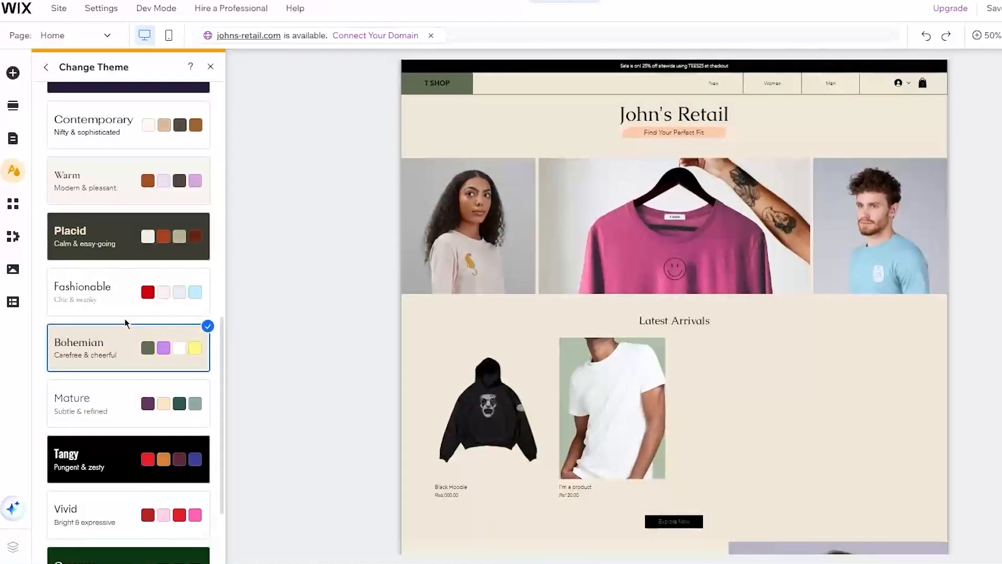
{"action": "scroll", "coordinate": [125, 322], "scroll_direction": "down", "scroll_amount": 2}
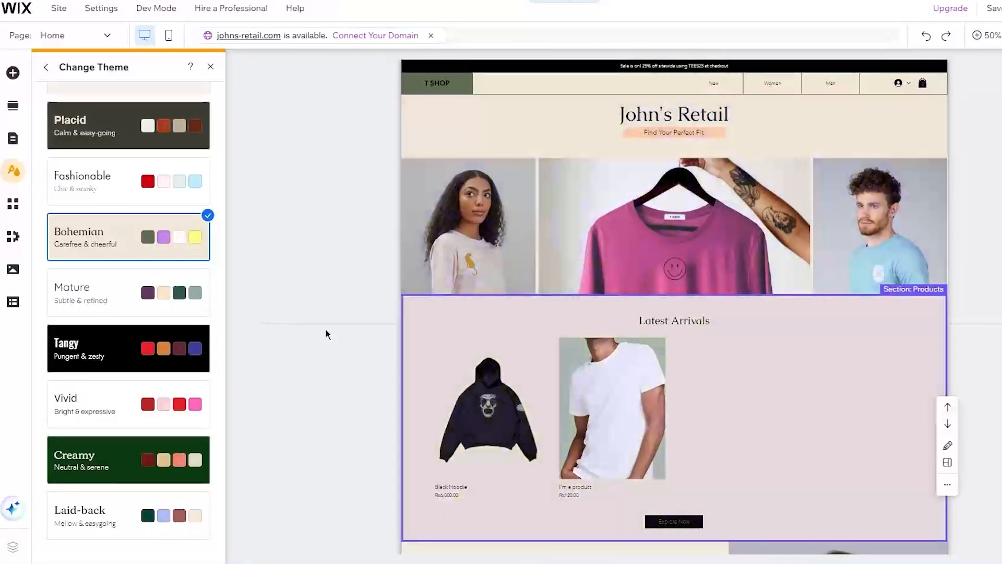
{"action": "scroll", "coordinate": [328, 337], "scroll_direction": "down", "scroll_amount": 5}
{"action": "scroll", "coordinate": [330, 342], "scroll_direction": "up", "scroll_amount": 5}
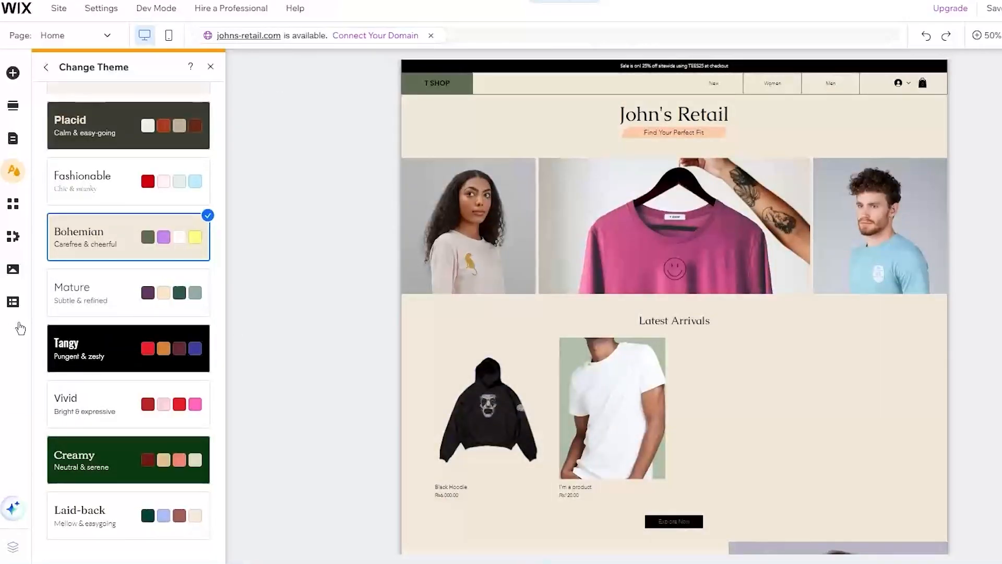
{"action": "scroll", "coordinate": [196, 307], "scroll_direction": "up", "scroll_amount": 5}
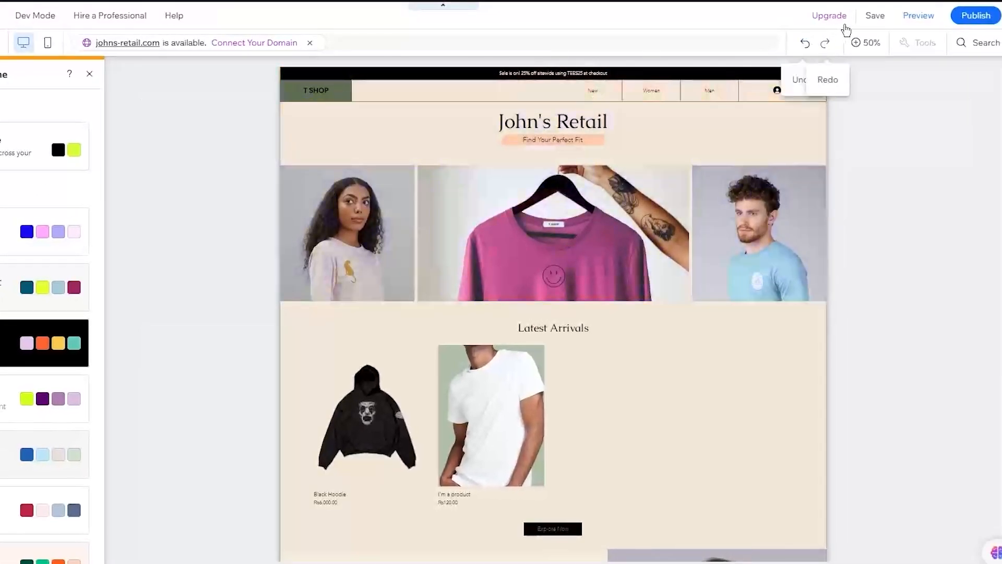
- Save the John's Retail site, publish it now, and view the live site
{"action": "left_click", "coordinate": [871, 19]}
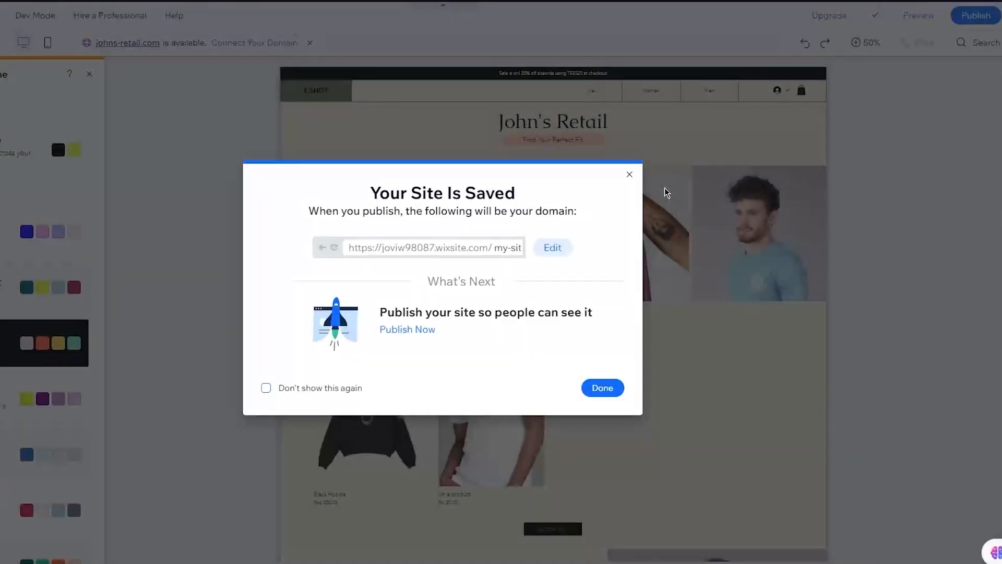
{"action": "left_click", "coordinate": [629, 176]}
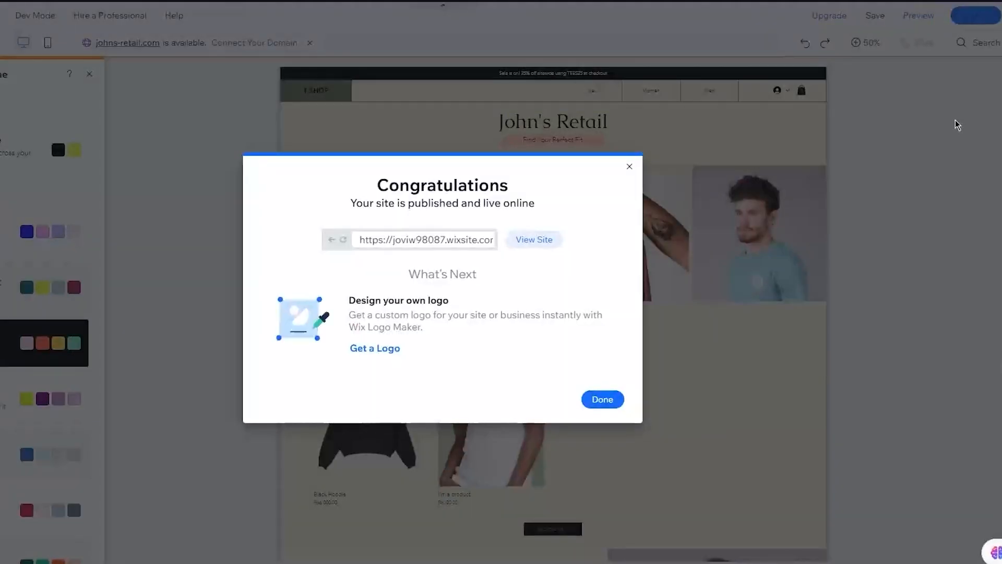
{"action": "left_click", "coordinate": [528, 240]}
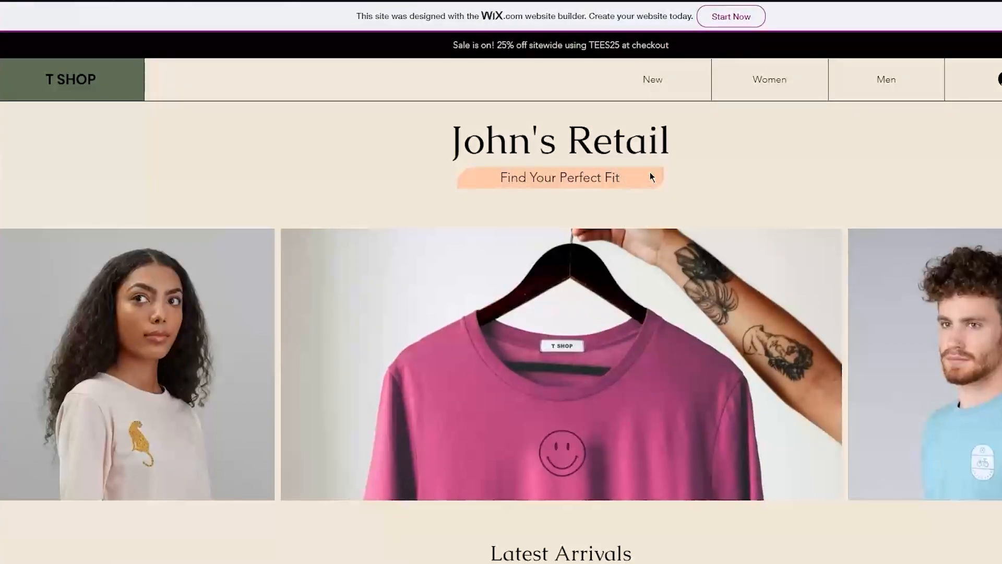
- Highlight the John's Retail heading and tagline text on the live site
{"action": "left_click_drag", "start_coordinate": [637, 178], "coordinate": [392, 173]}
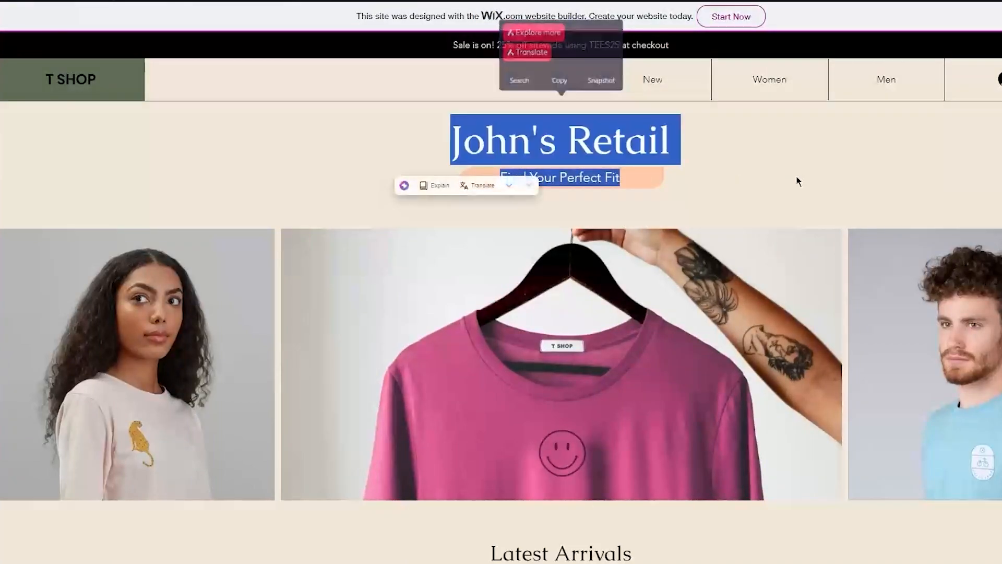
{"action": "left_click", "coordinate": [650, 173]}
{"action": "left_click_drag", "start_coordinate": [673, 195], "coordinate": [467, 192]}
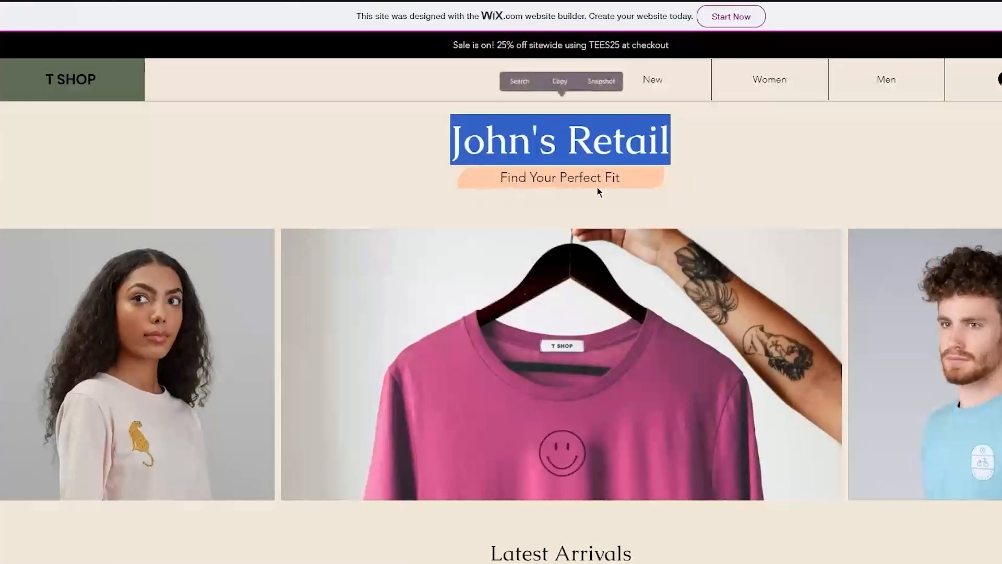
{"action": "left_click", "coordinate": [578, 166]}
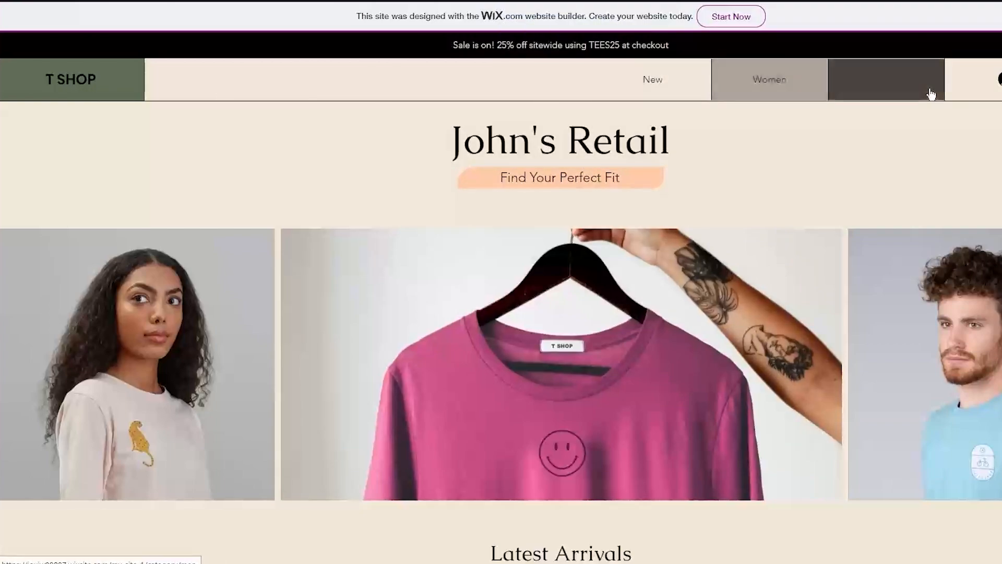
- Review the Black Hoodie product page and add it to the cart, reaching a Rs6,000.00 subtotal
{"action": "scroll", "coordinate": [634, 120], "scroll_direction": "down", "scroll_amount": 8}
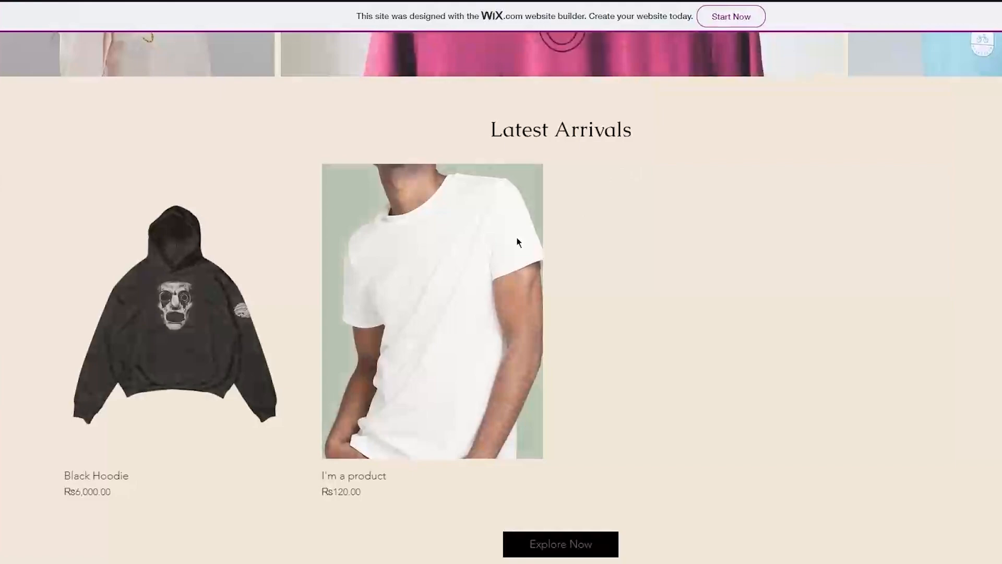
{"action": "scroll", "coordinate": [491, 351], "scroll_direction": "down", "scroll_amount": 4}
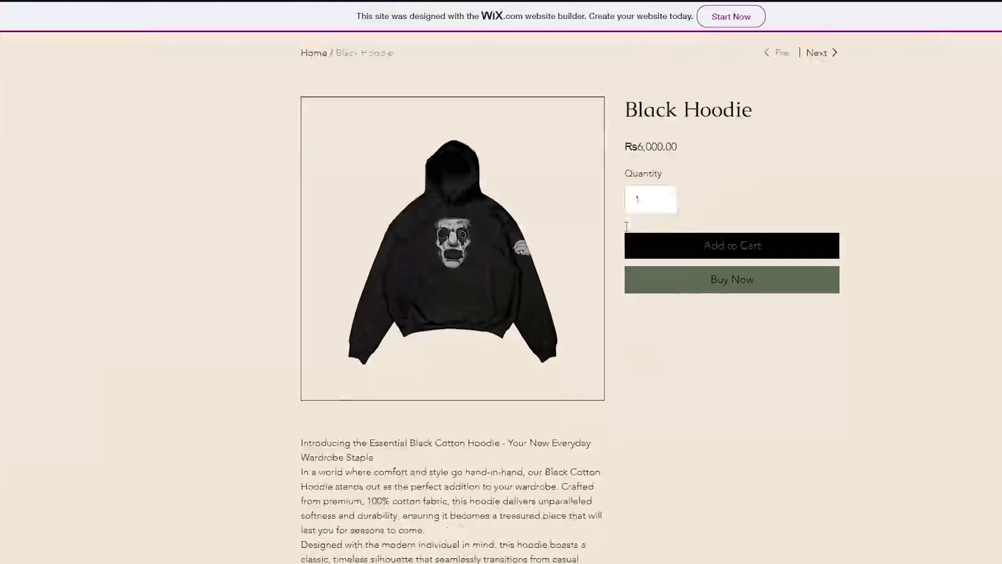
{"action": "scroll", "coordinate": [627, 226], "scroll_direction": "down", "scroll_amount": 10}
{"action": "scroll", "coordinate": [470, 256], "scroll_direction": "up", "scroll_amount": 5}
{"action": "left_click_drag", "start_coordinate": [550, 414], "coordinate": [409, 310]}
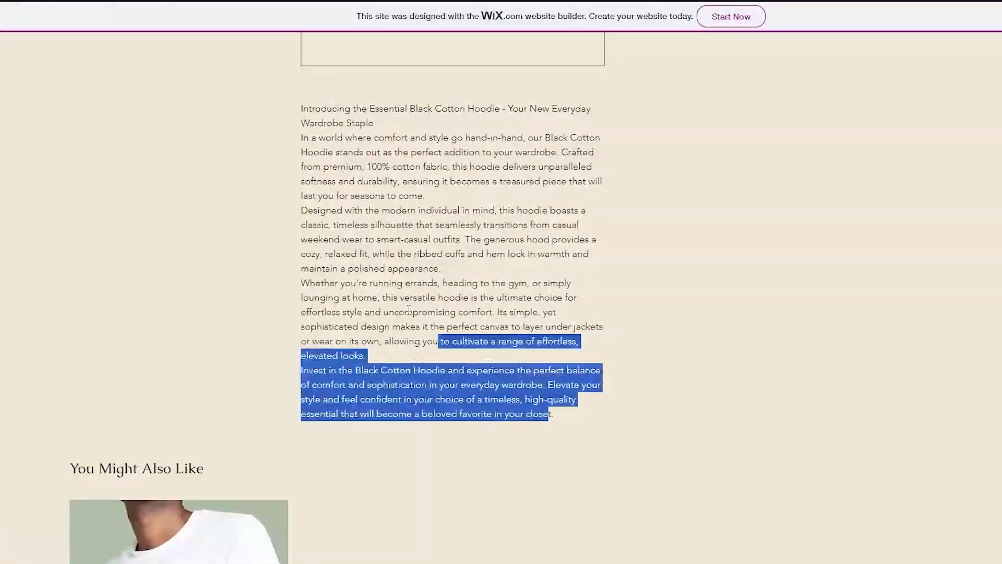
{"action": "triple_click", "coordinate": [409, 309]}
{"action": "left_click", "coordinate": [642, 222]}
{"action": "scroll", "coordinate": [642, 222], "scroll_direction": "down", "scroll_amount": 10}
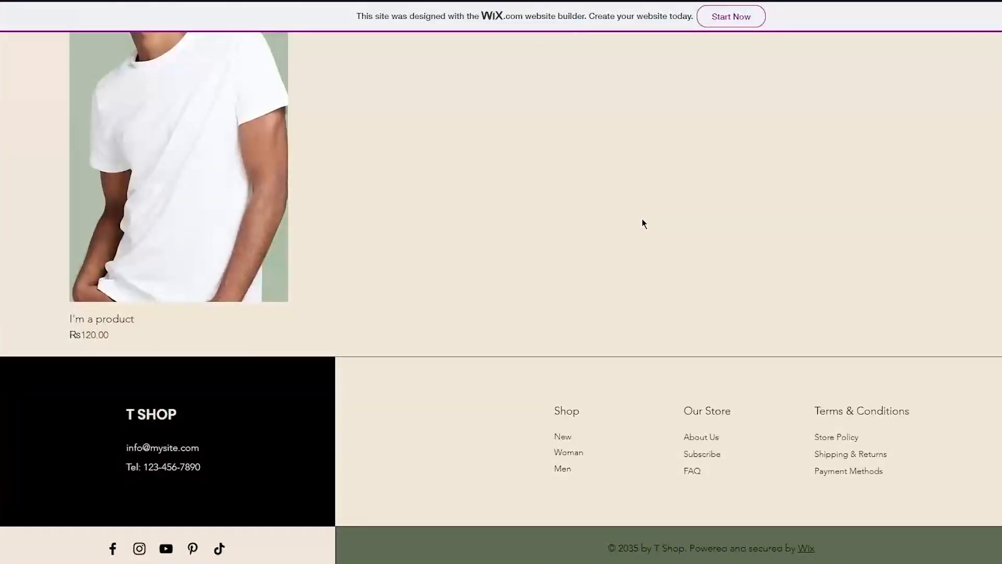
{"action": "scroll", "coordinate": [637, 219], "scroll_direction": "up", "scroll_amount": 10}
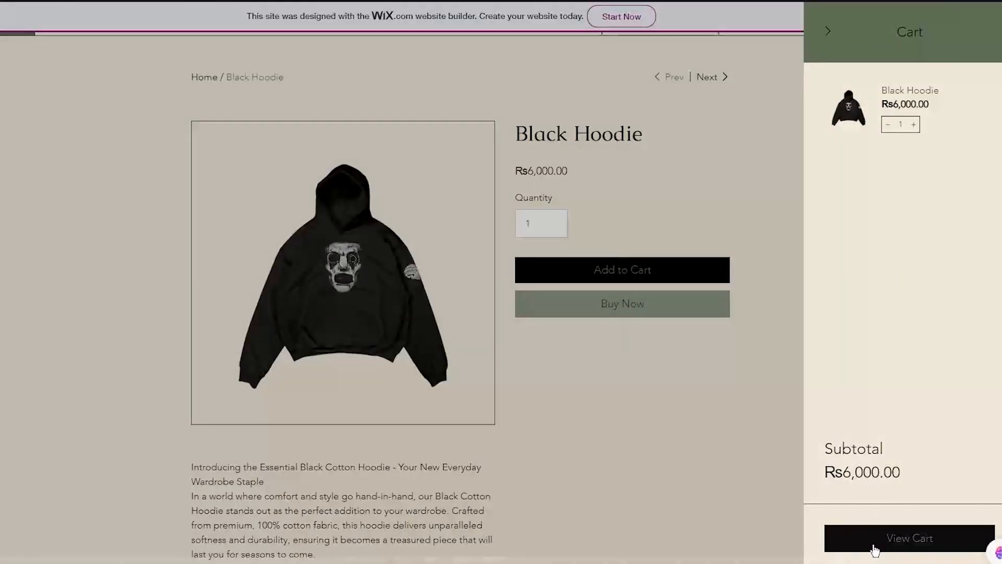
- Try checking out the cart twice, dismissing the 'can't accept online orders' notice in between
{"action": "left_click", "coordinate": [637, 341]}
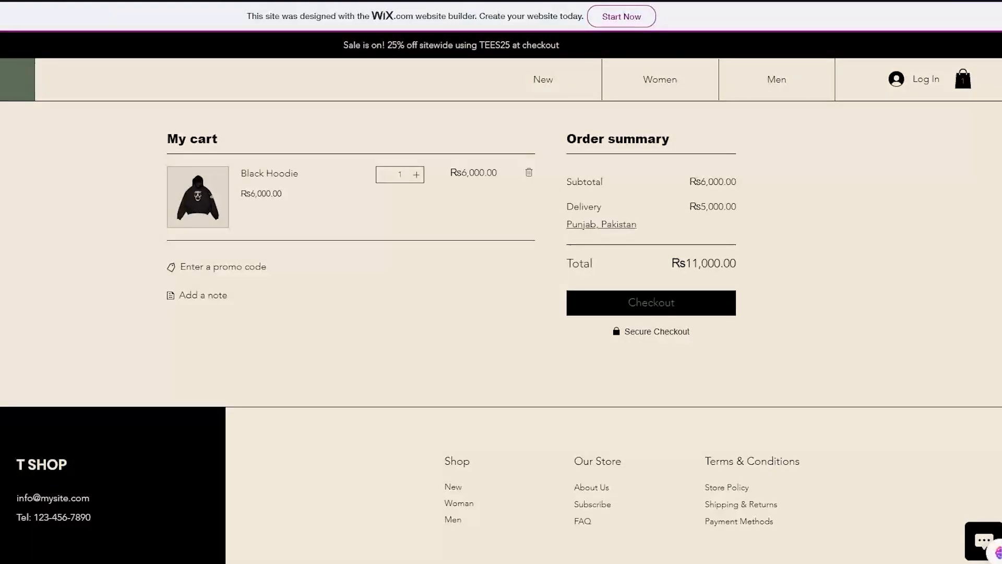
{"action": "left_click", "coordinate": [656, 301]}
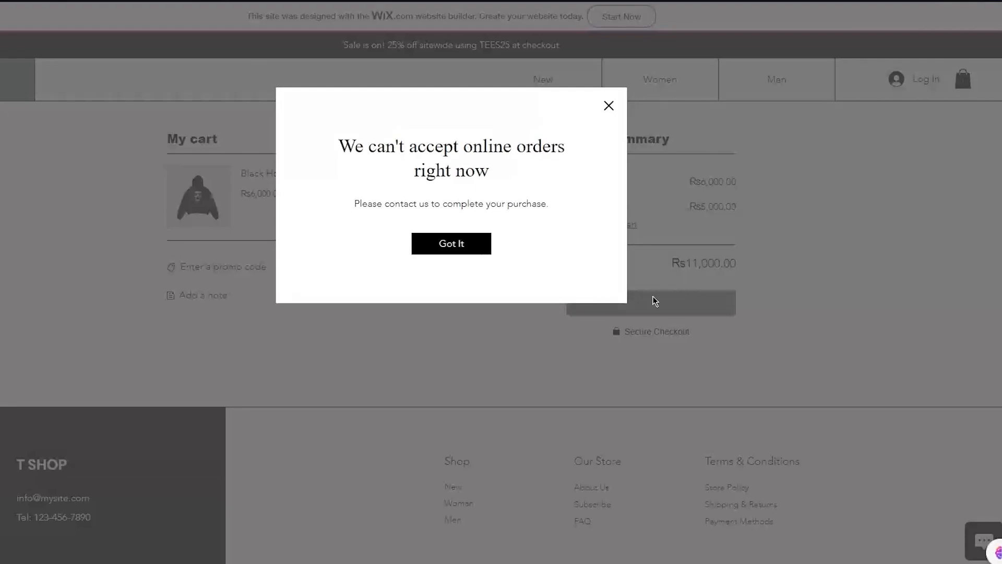
{"action": "left_click", "coordinate": [610, 107]}
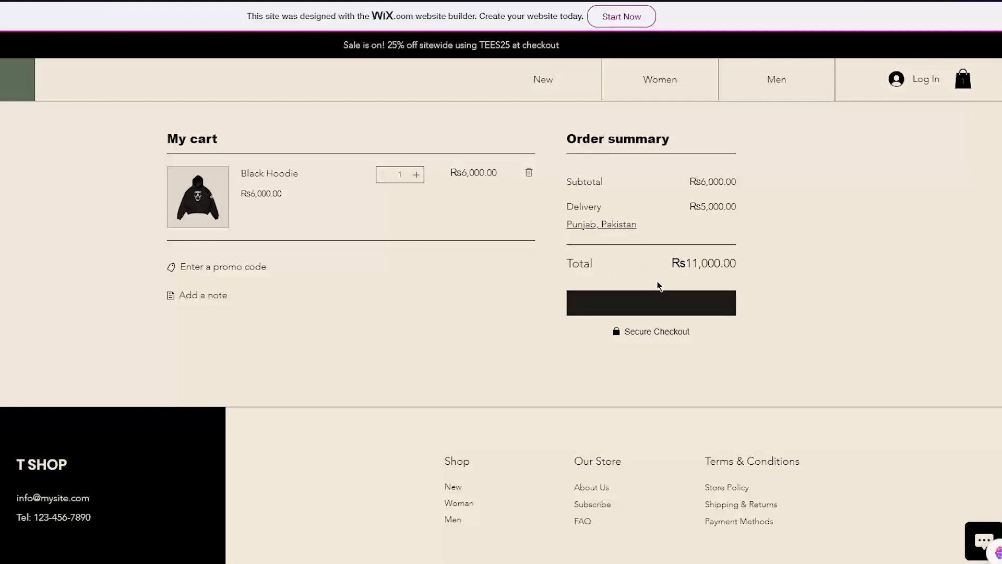
{"action": "left_click", "coordinate": [656, 298]}
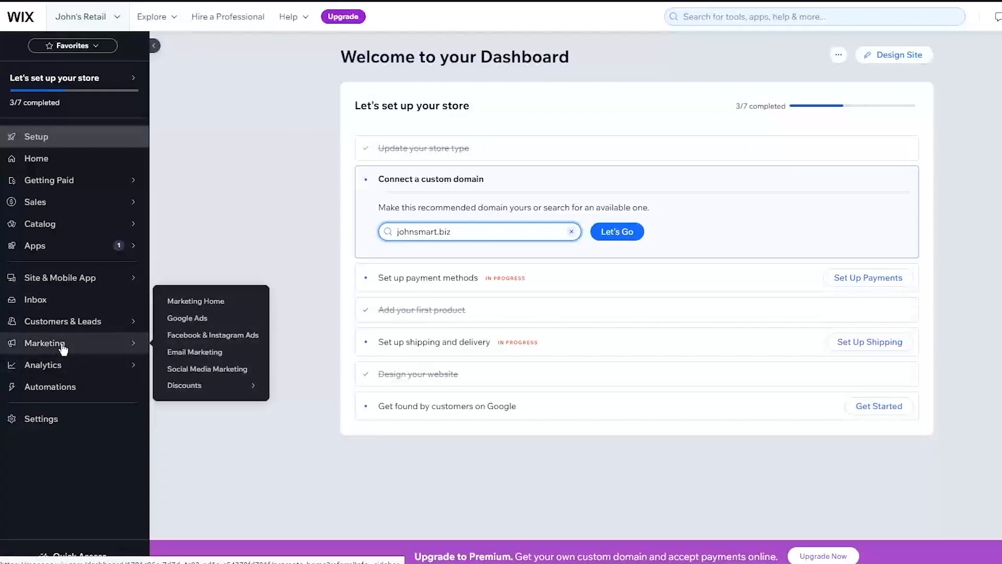
- Go to Google Ads under Marketing in the dashboard sidebar
{"action": "mouse_move", "coordinate": [116, 345]}
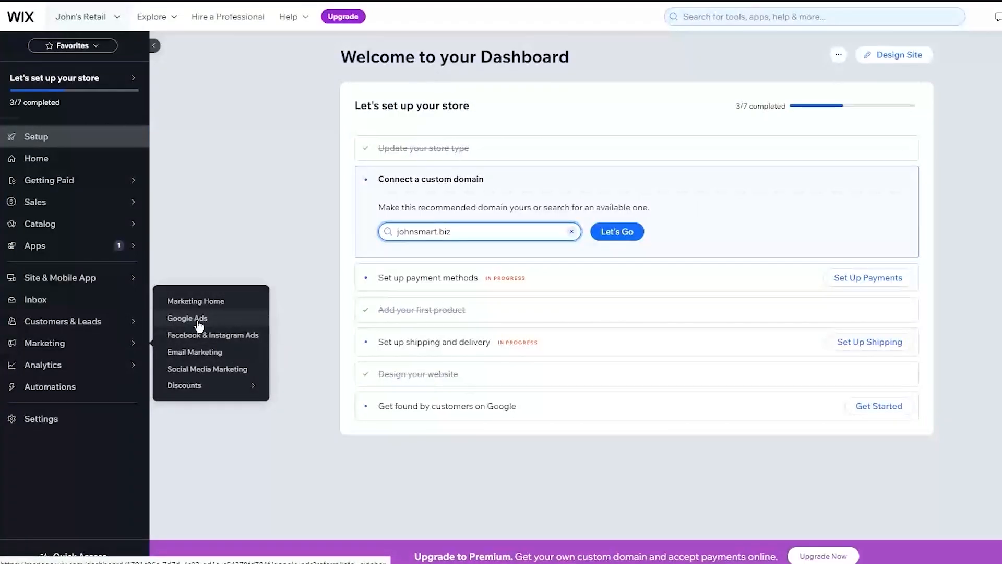
{"action": "left_click", "coordinate": [249, 319]}
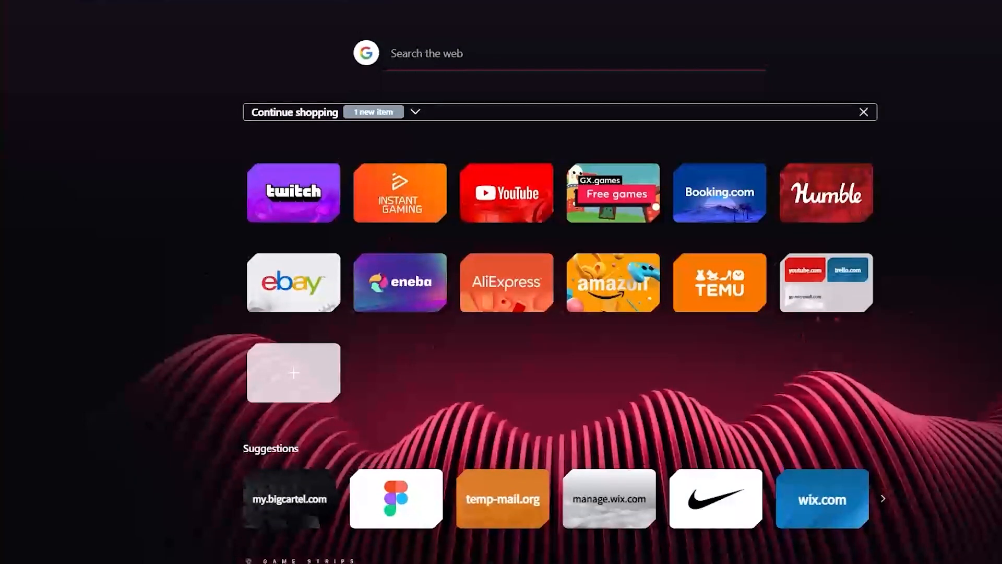
- Search for 'wix pricing' from a new browser tab
{"action": "type", "text": "wi"}
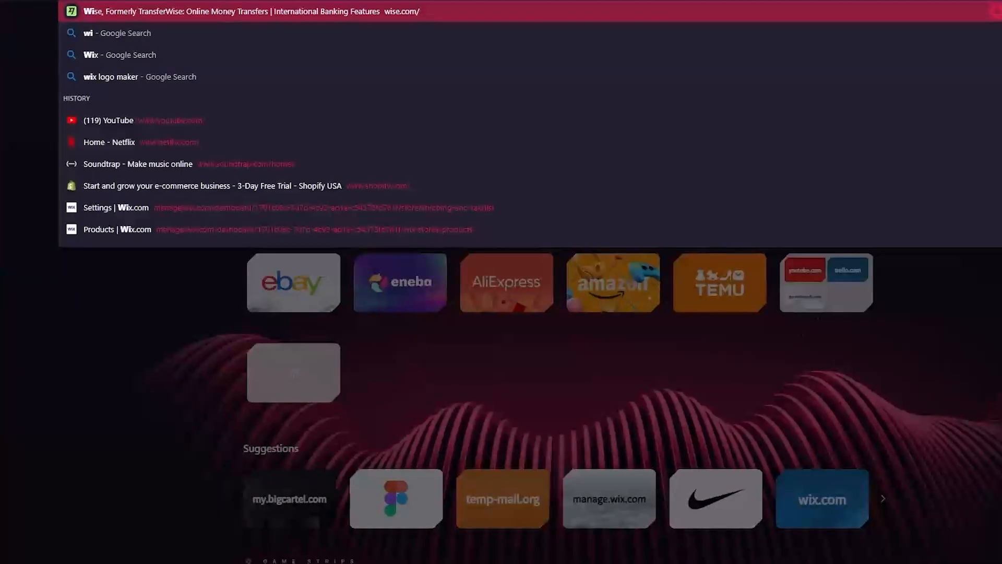
{"action": "type", "text": "x pricin"}
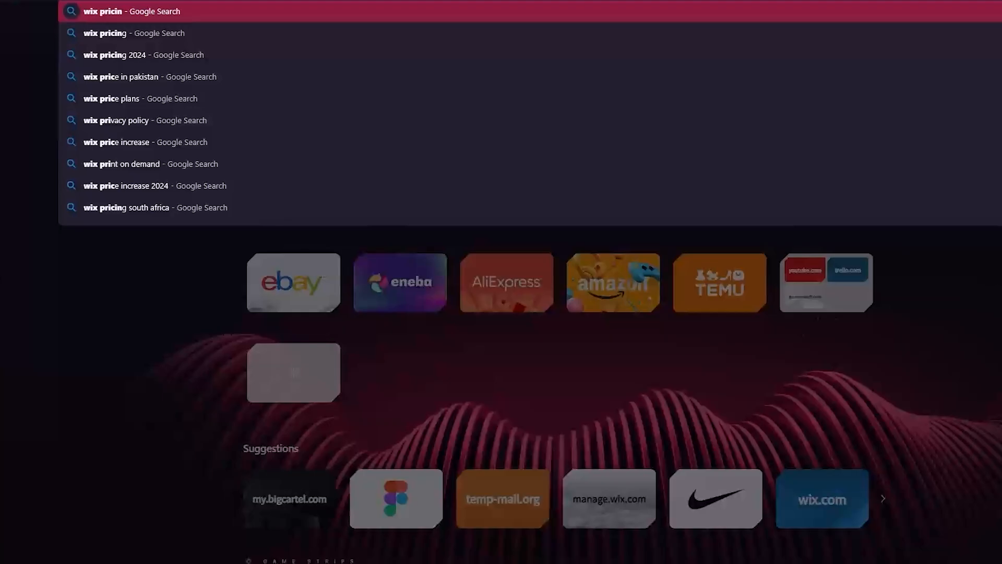
{"action": "type", "text": "g"}
{"action": "key", "text": "Return"}
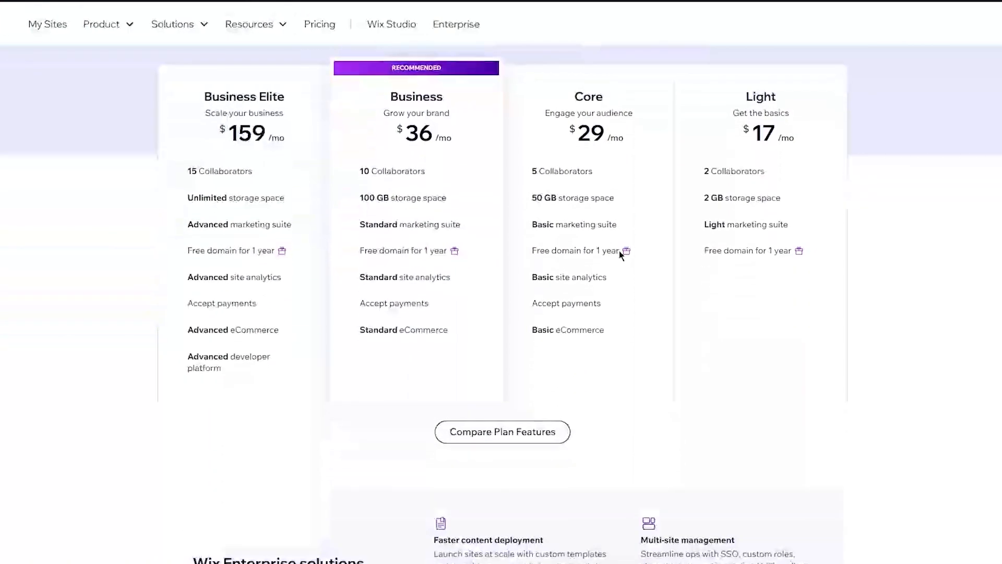
- Scroll through the Business Elite, Business, Core and Light plan cards and Compare Plan Features table
{"action": "scroll", "coordinate": [620, 251], "scroll_direction": "up", "scroll_amount": 3}
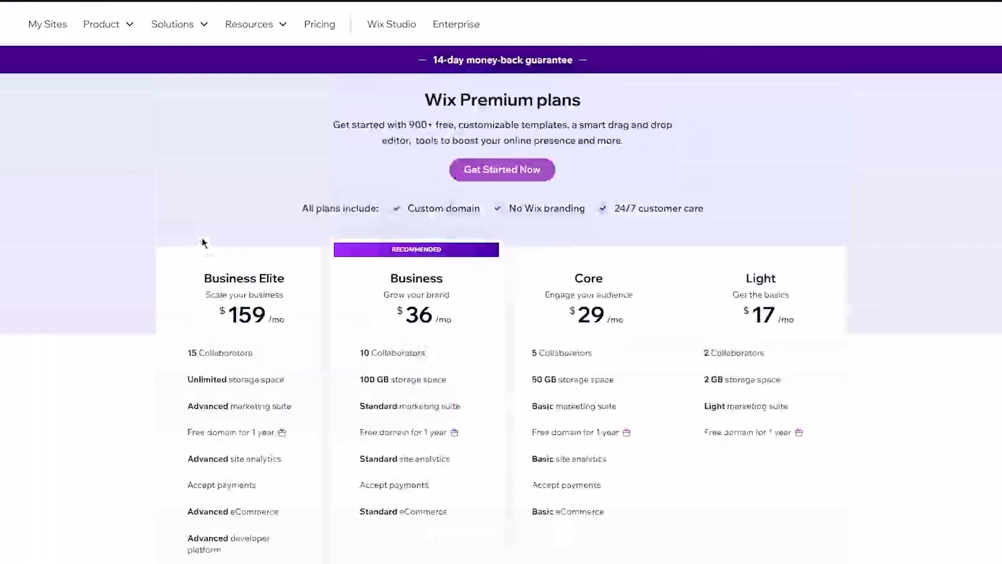
{"action": "scroll", "coordinate": [418, 259], "scroll_direction": "down", "scroll_amount": 2}
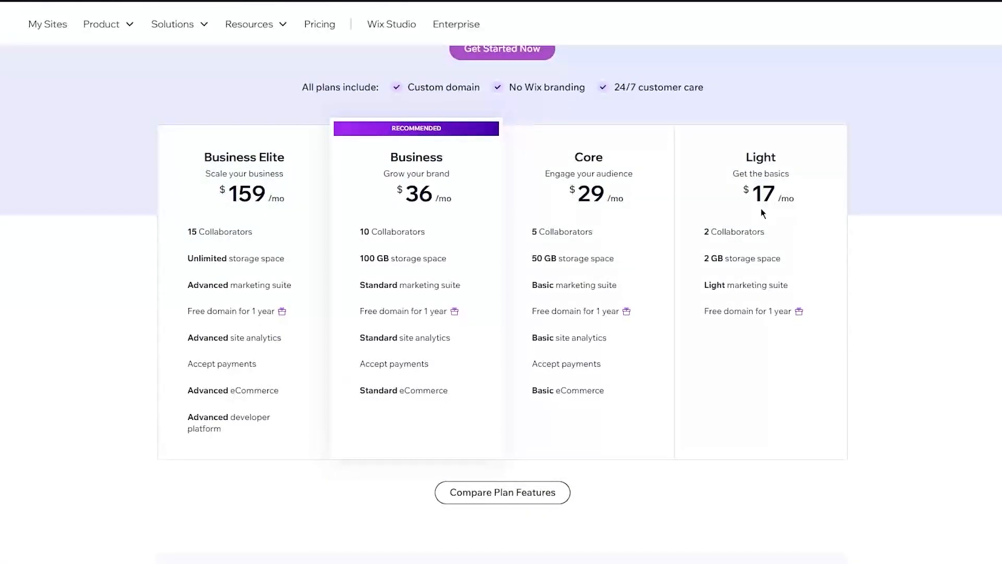
{"action": "scroll", "coordinate": [590, 178], "scroll_direction": "down", "scroll_amount": 1}
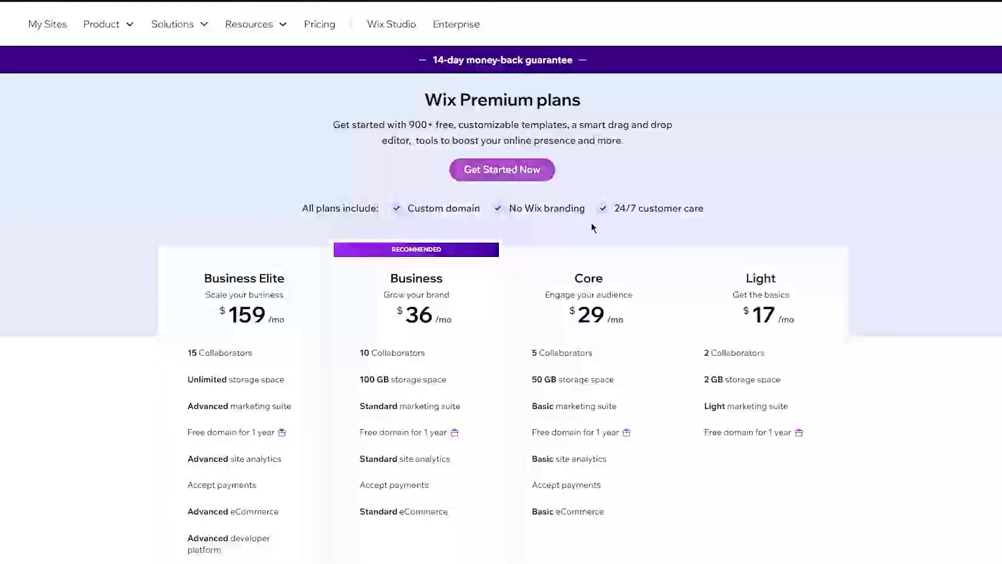
{"action": "scroll", "coordinate": [592, 229], "scroll_direction": "down", "scroll_amount": 2}
{"action": "scroll", "coordinate": [391, 143], "scroll_direction": "down", "scroll_amount": 2}
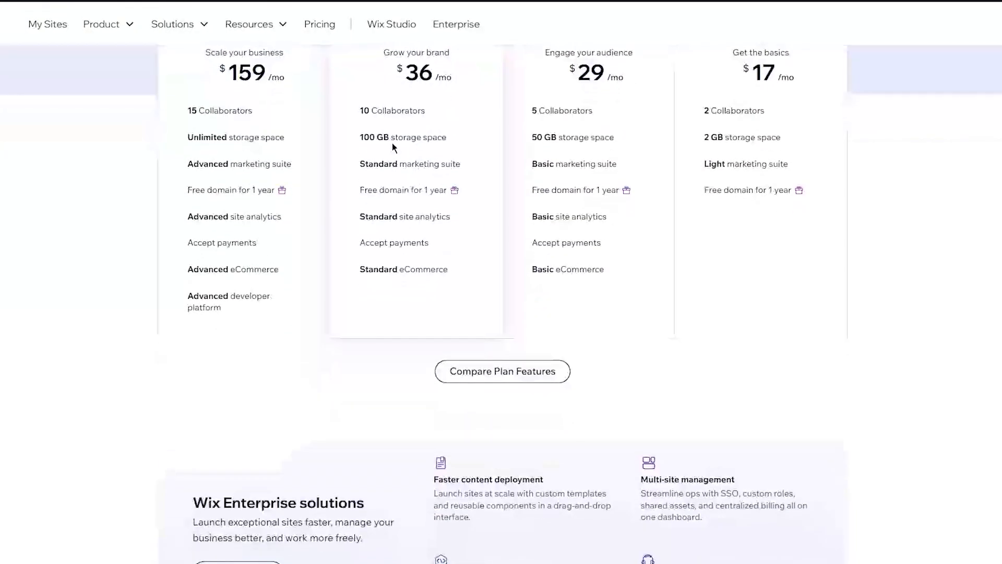
{"action": "scroll", "coordinate": [388, 158], "scroll_direction": "up", "scroll_amount": 2}
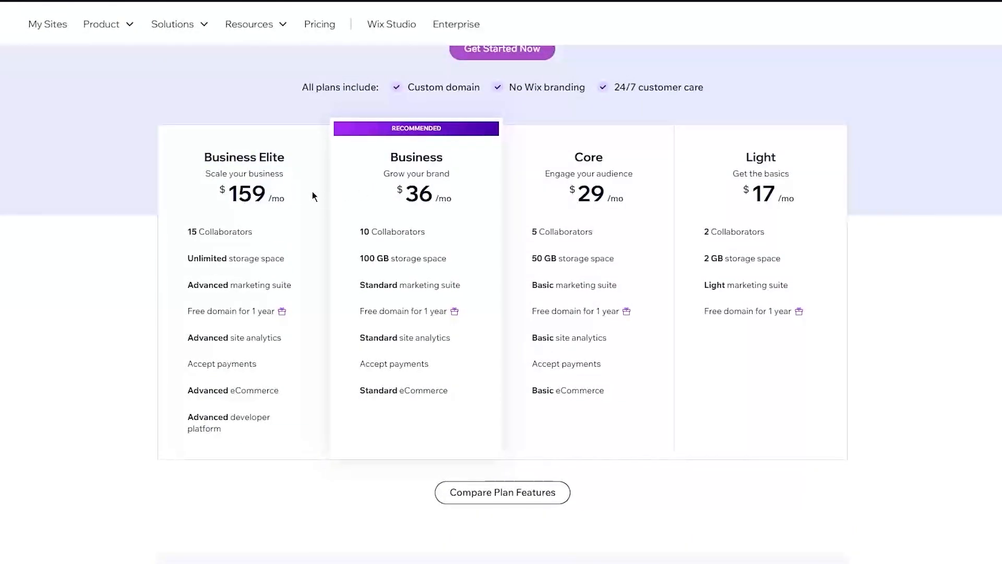
{"action": "scroll", "coordinate": [312, 196], "scroll_direction": "up", "scroll_amount": 2}
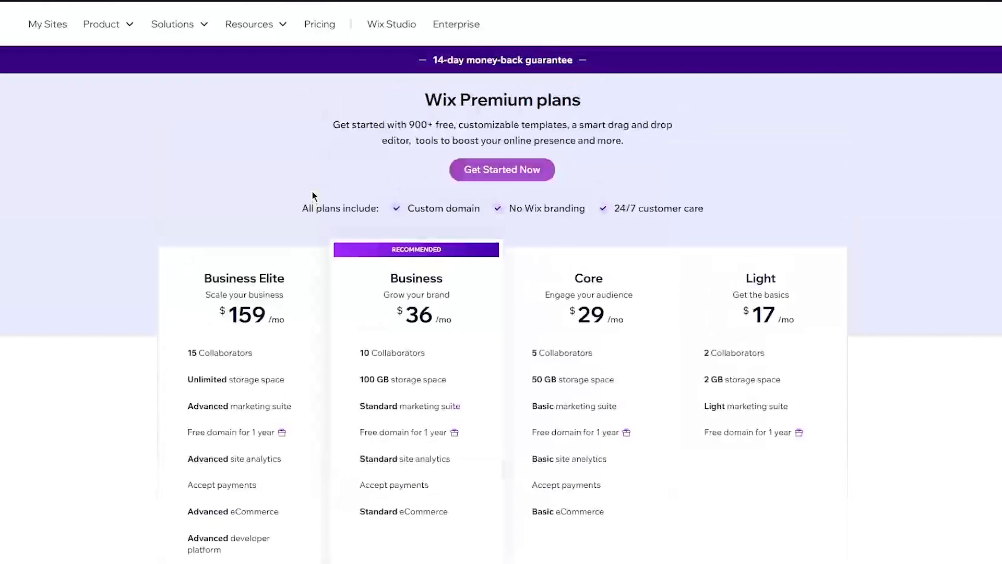
{"action": "scroll", "coordinate": [638, 164], "scroll_direction": "down", "scroll_amount": 12}
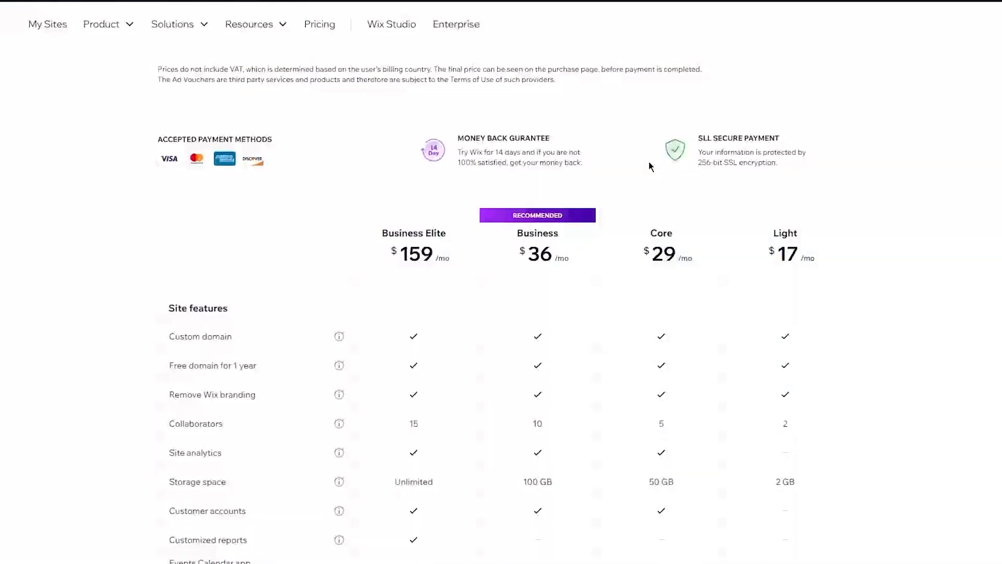
{"action": "scroll", "coordinate": [828, 163], "scroll_direction": "up", "scroll_amount": 10}
{"action": "scroll", "coordinate": [804, 340], "scroll_direction": "down", "scroll_amount": 2}
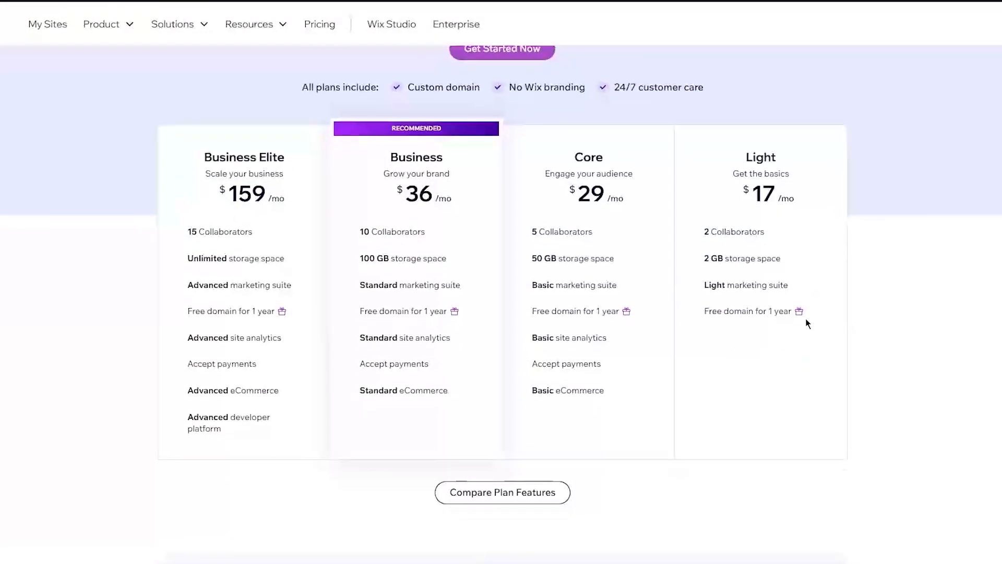
{"action": "left_click_drag", "start_coordinate": [807, 320], "coordinate": [653, 235]}
{"action": "scroll", "coordinate": [895, 282], "scroll_direction": "down", "scroll_amount": 4}
{"action": "scroll", "coordinate": [899, 265], "scroll_direction": "down", "scroll_amount": 20}
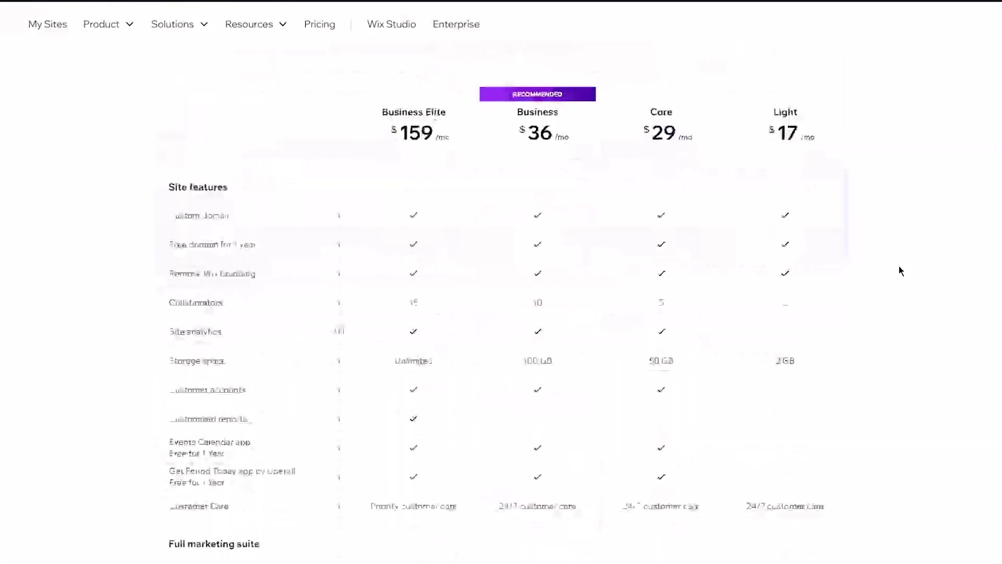
{"action": "scroll", "coordinate": [848, 257], "scroll_direction": "up", "scroll_amount": 10}
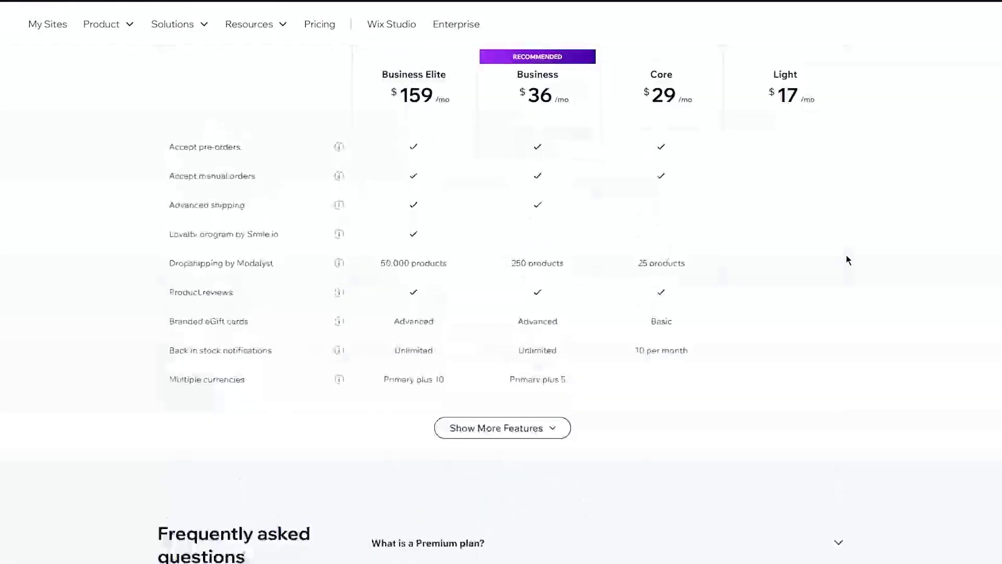
{"action": "scroll", "coordinate": [897, 253], "scroll_direction": "up", "scroll_amount": 5}
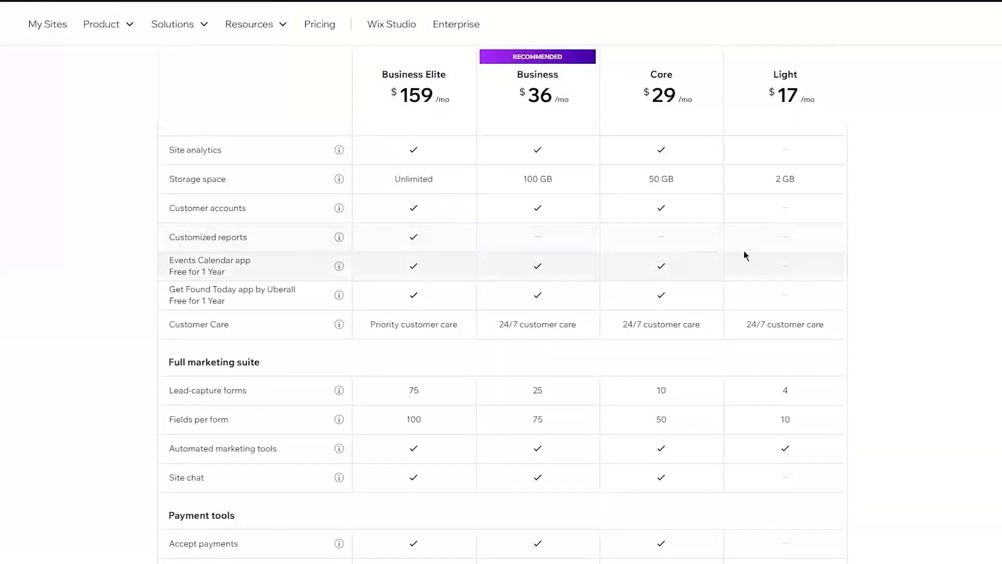
{"action": "left_click_drag", "start_coordinate": [907, 230], "coordinate": [436, 331]}
{"action": "left_click", "coordinate": [902, 192]}
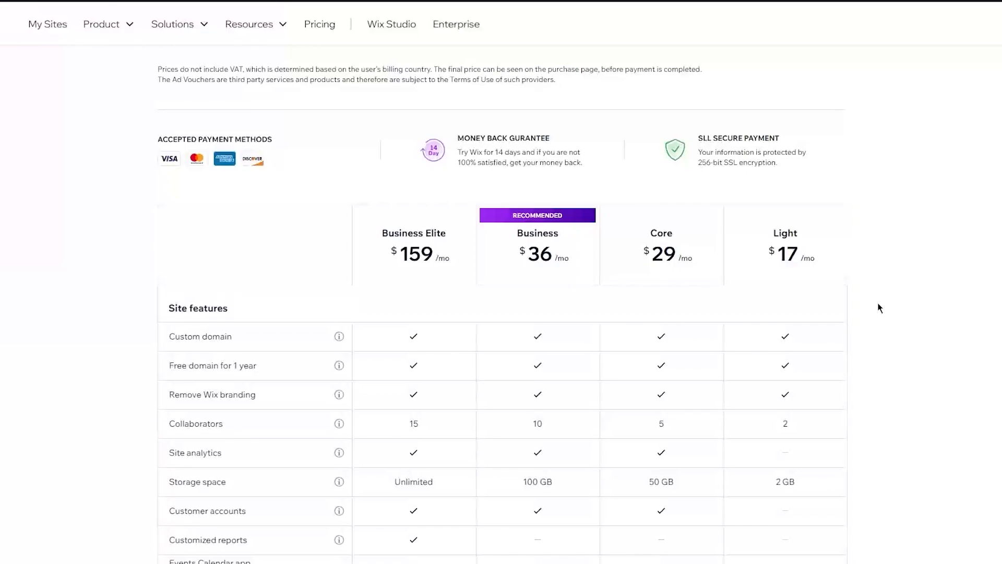
{"action": "scroll", "coordinate": [880, 308], "scroll_direction": "up", "scroll_amount": 10}
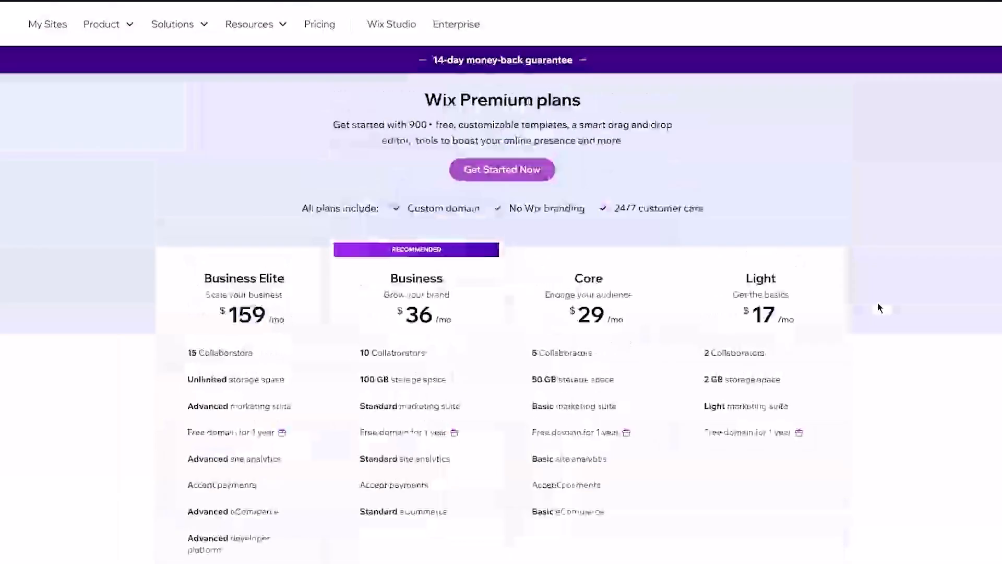